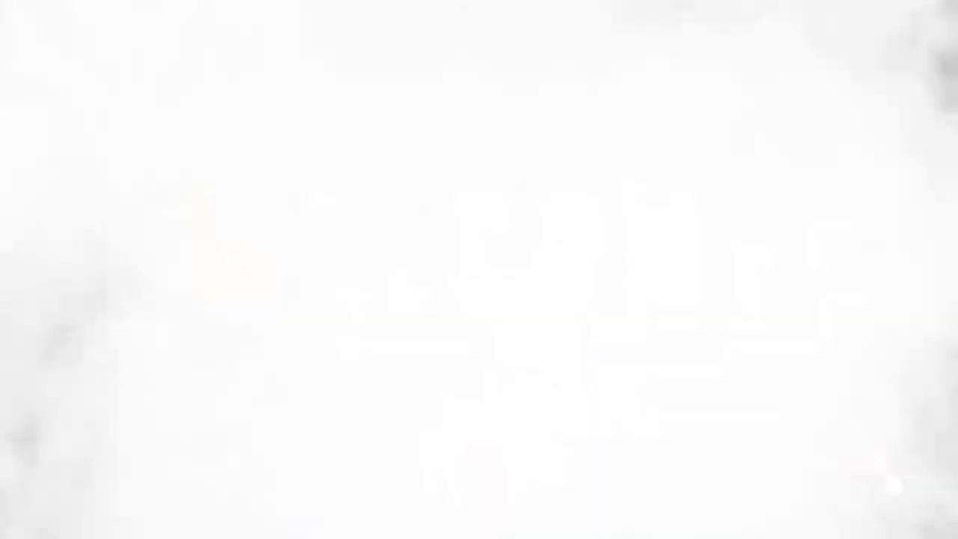
- Bring up the Insert ribbon tools for the blank document
click(99, 66)
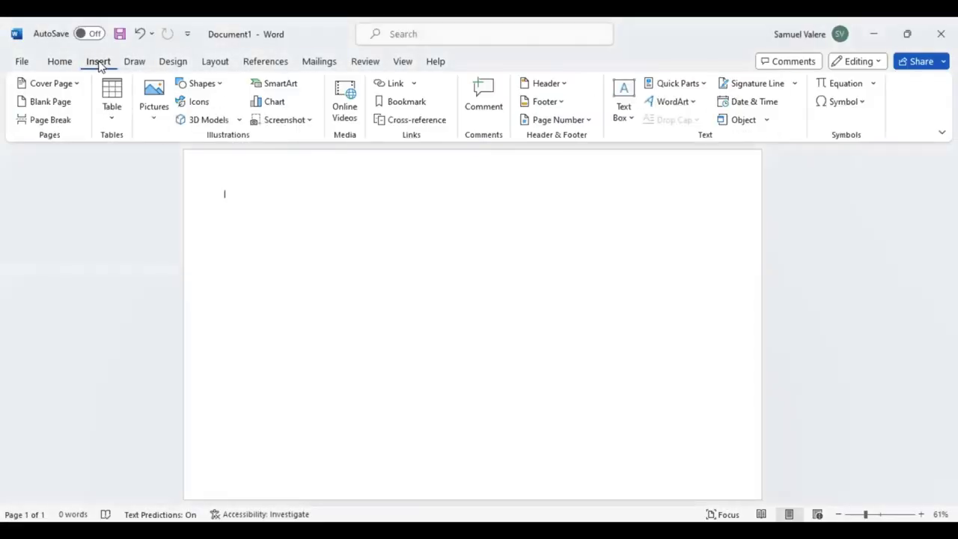
- Draw a large downward-pointing isosceles triangle across the page's top-left, about 3.46" by 13.69"
click(204, 83)
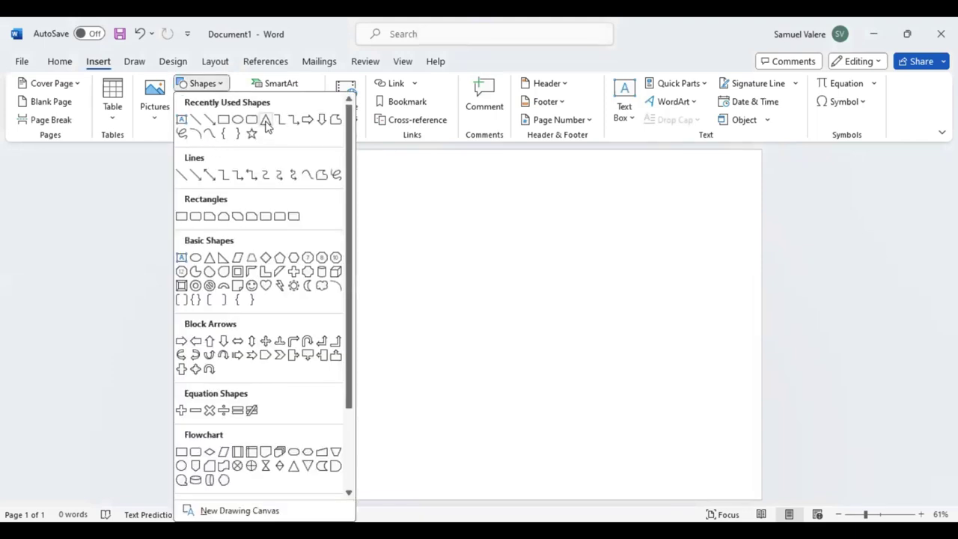
click(266, 120)
drag(212, 182, 587, 303)
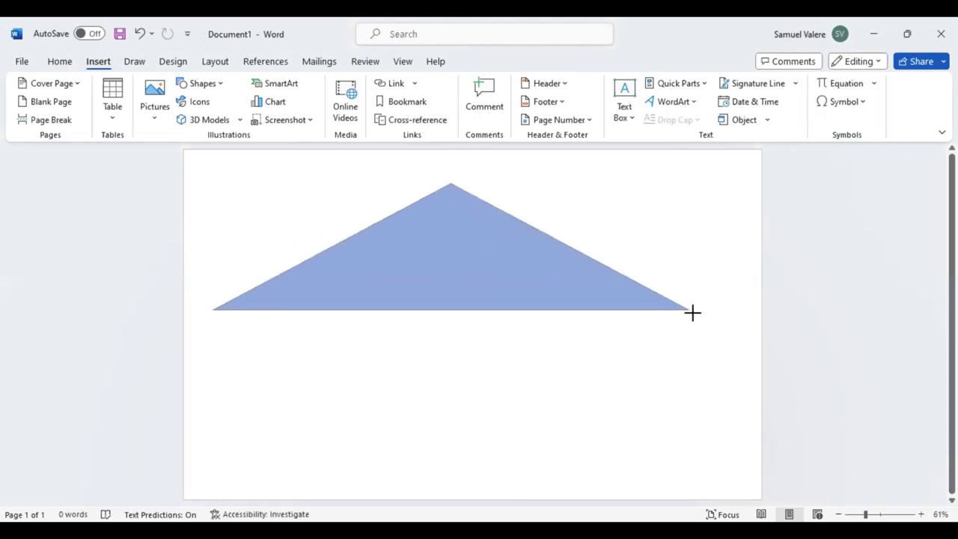
drag(587, 304, 696, 313)
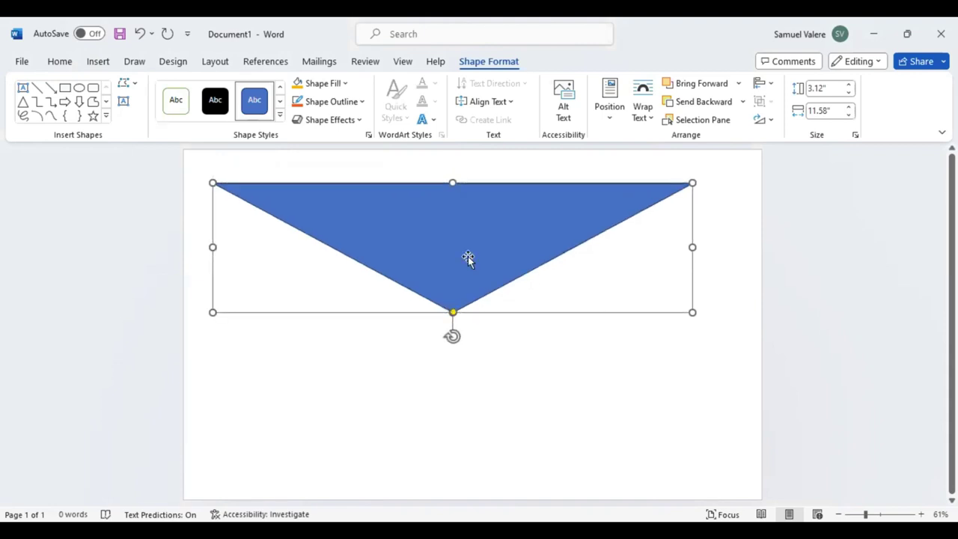
mouse_move(469, 259)
mouse_down()
mouse_move(370, 224)
mouse_move(304, 218)
mouse_up()
mouse_move(535, 280)
mouse_down()
mouse_move(652, 304)
mouse_move(622, 292)
mouse_up()
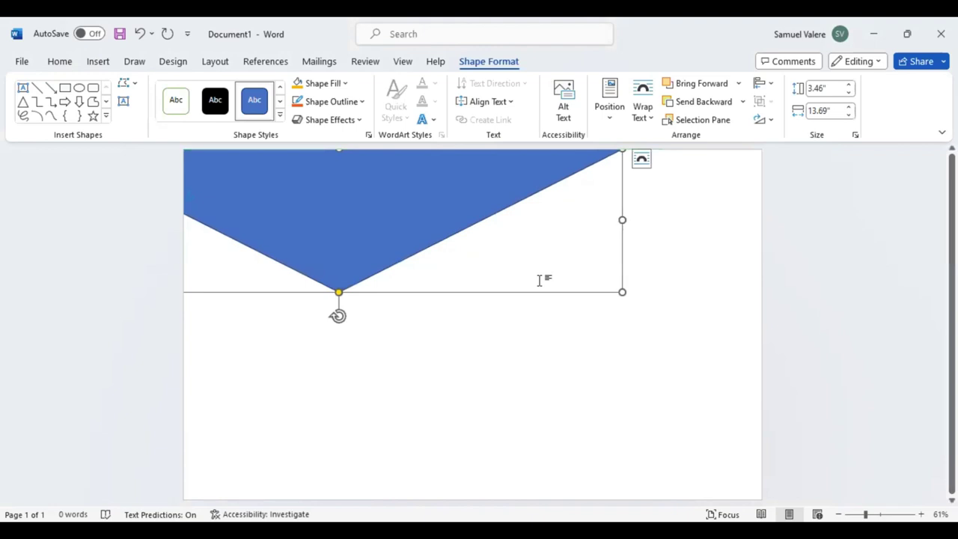
drag(390, 238, 375, 235)
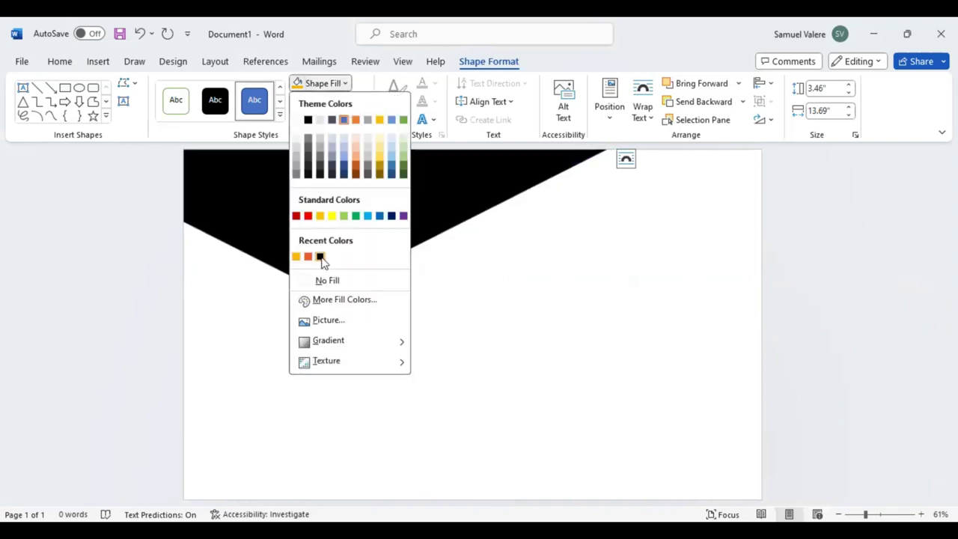
- Fill the top triangle solid black and set its outline to No Outline
click(365, 103)
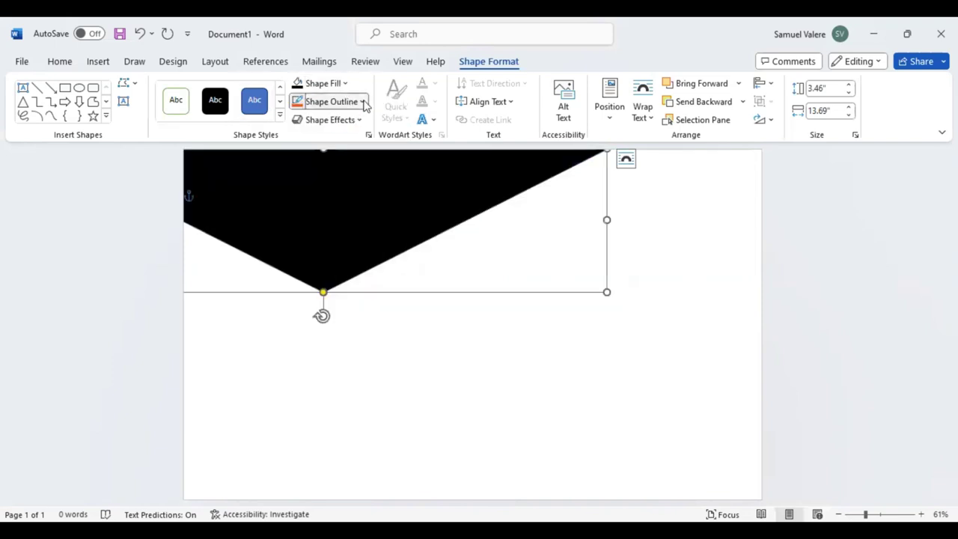
click(365, 103)
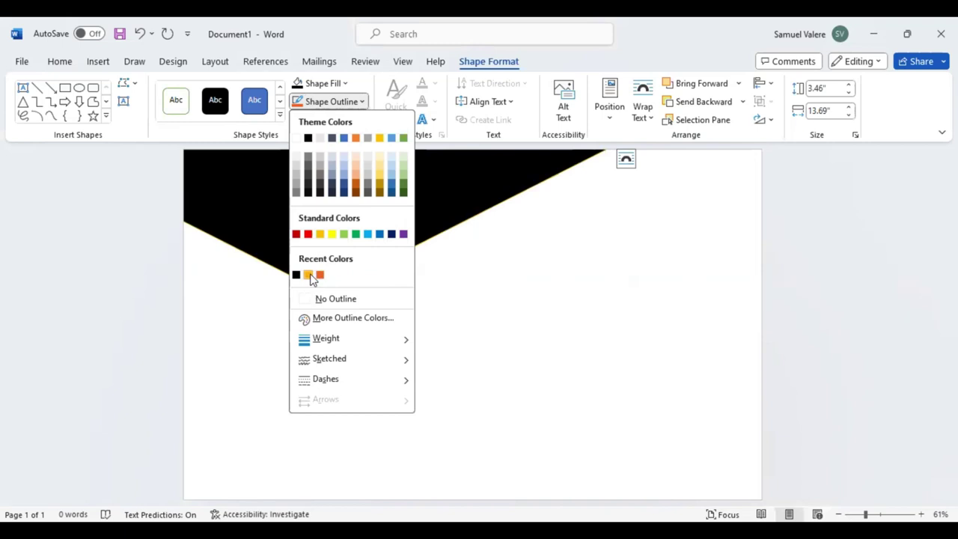
click(363, 102)
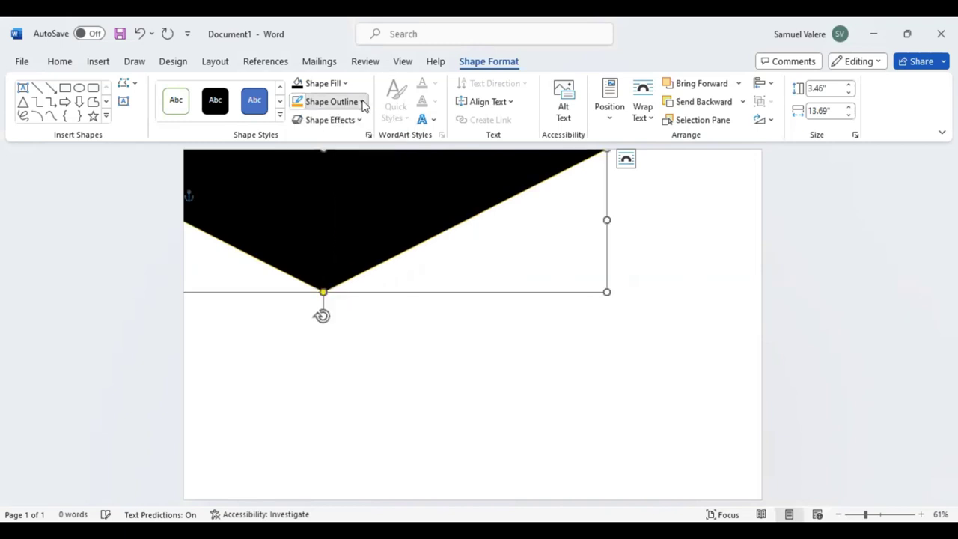
click(363, 102)
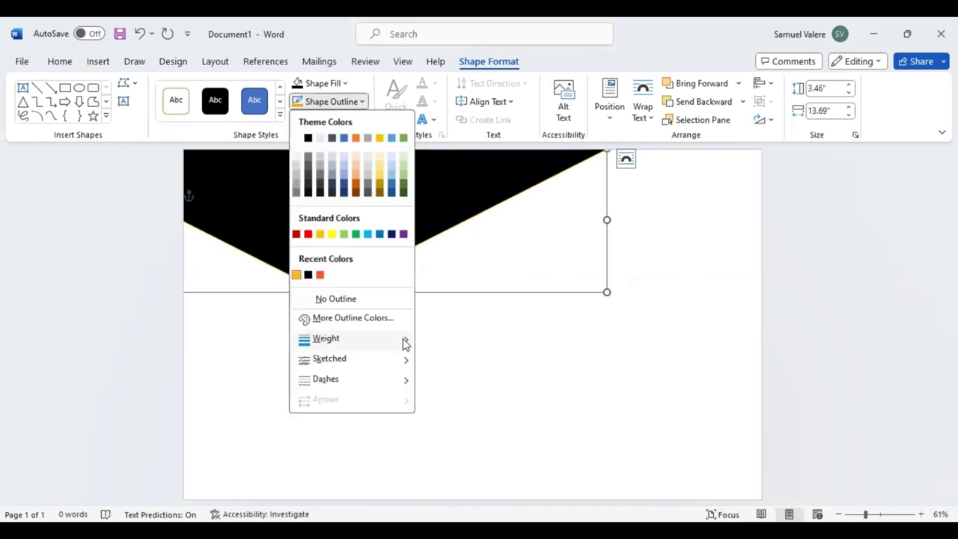
mouse_move(402, 338)
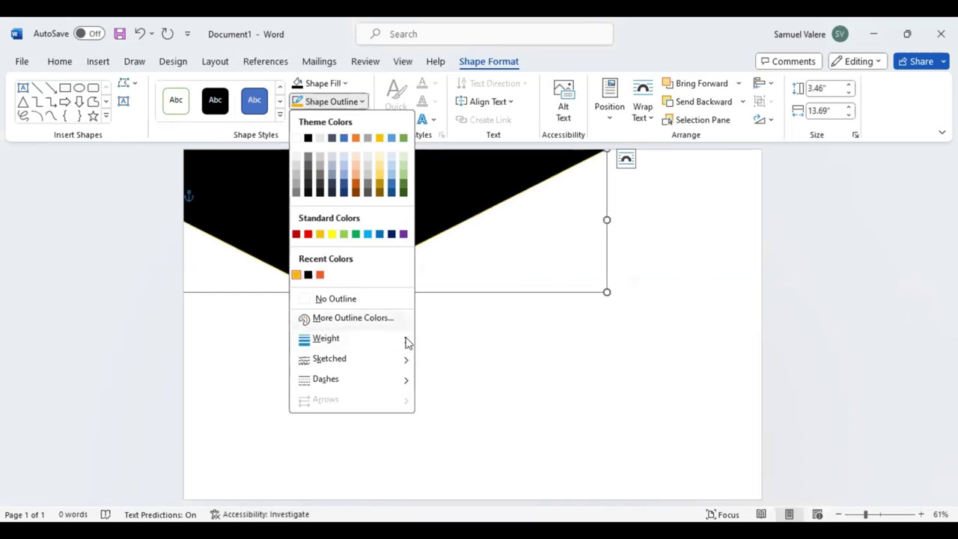
click(408, 343)
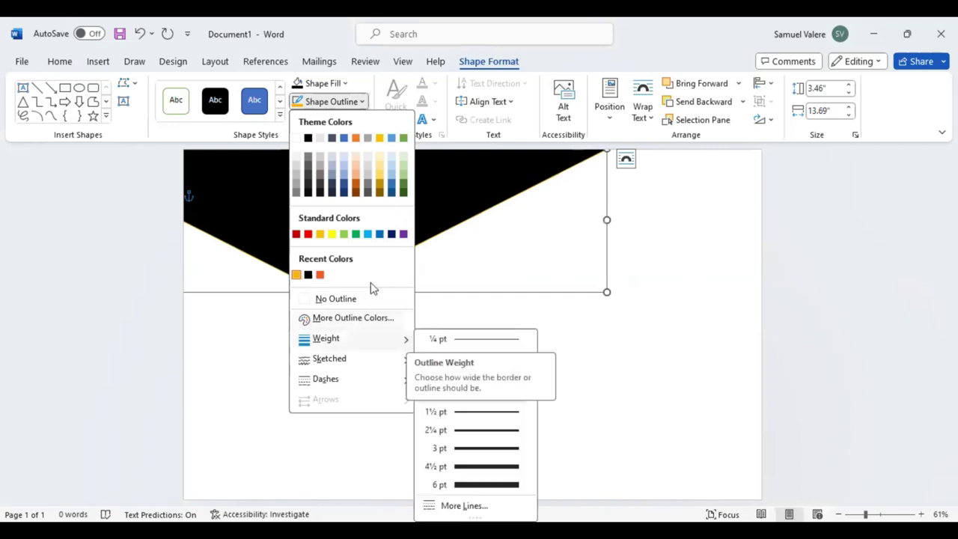
click(305, 298)
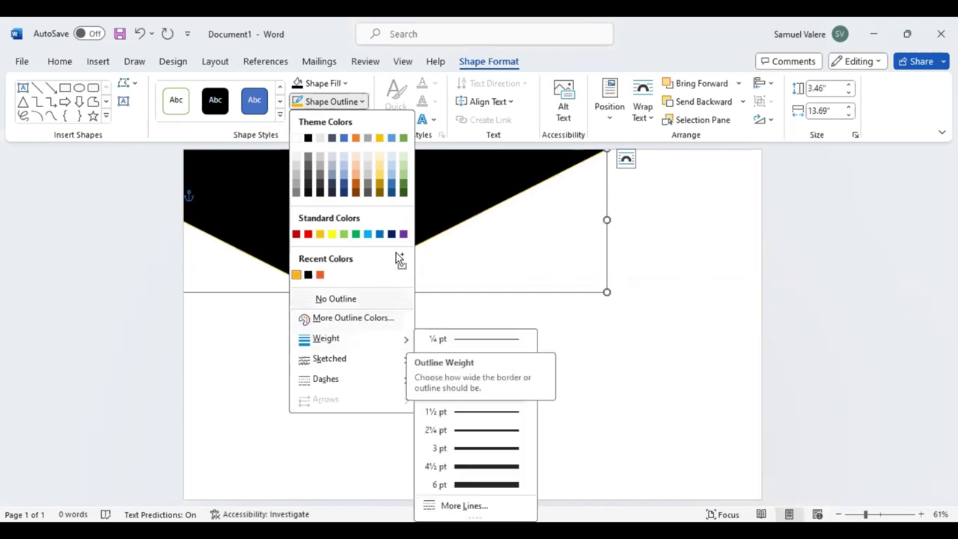
- Duplicate the black triangle to the upper right and shrink the copy to 1.05" by 7.25"
drag(392, 255, 457, 251)
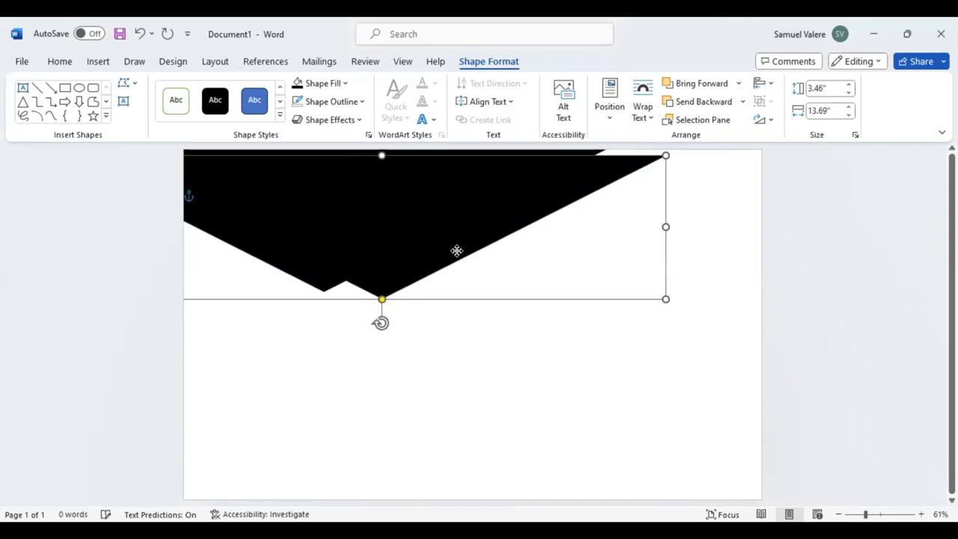
drag(658, 303, 579, 255)
ctrl+drag(484, 190, 597, 179)
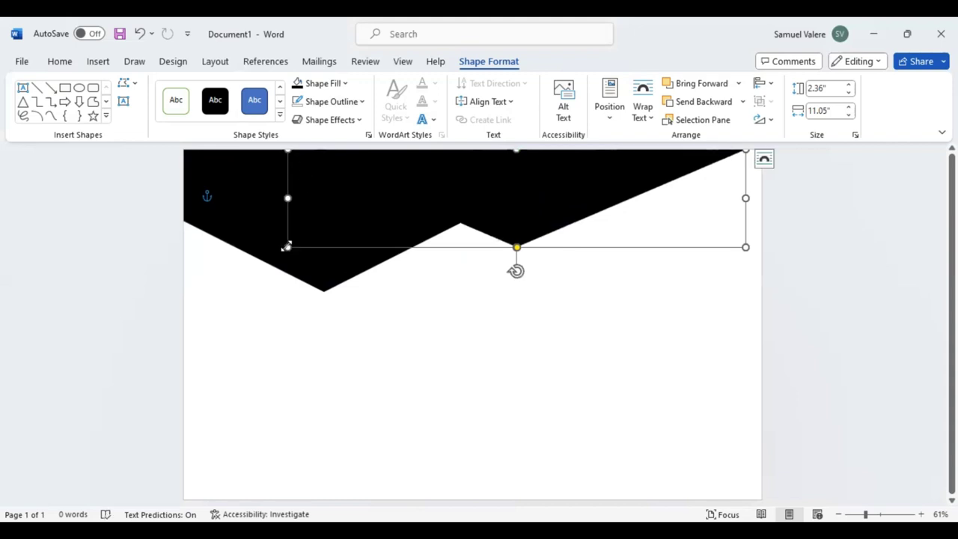
drag(286, 247, 434, 199)
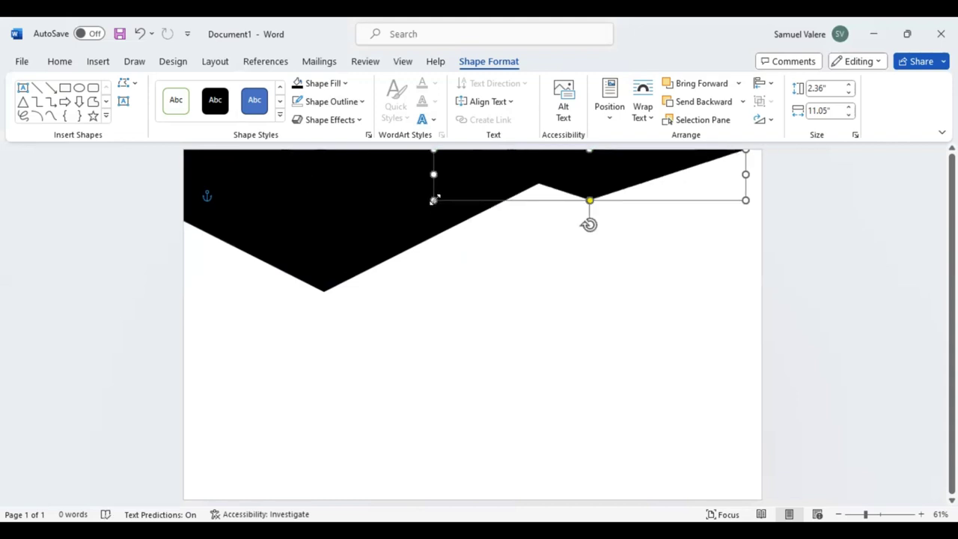
drag(576, 174, 571, 174)
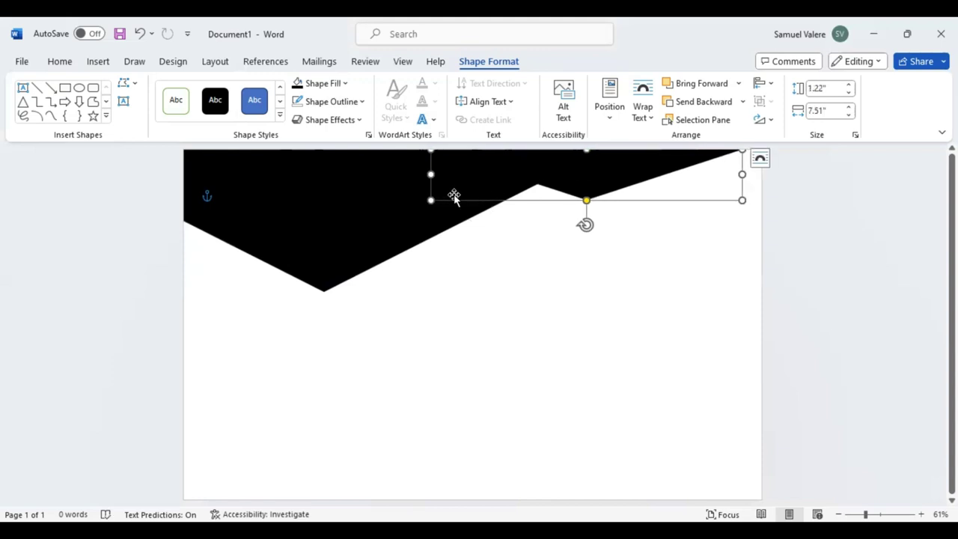
drag(431, 200, 441, 194)
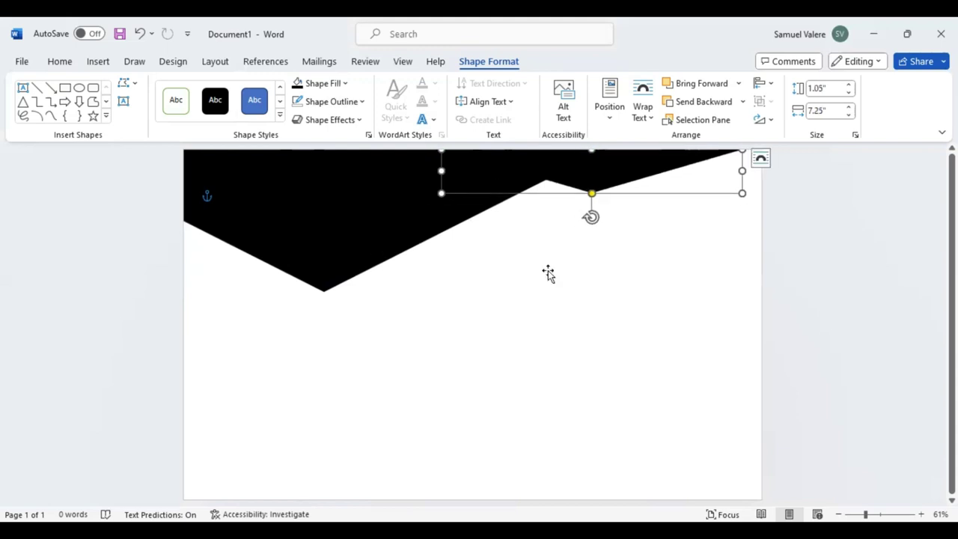
drag(599, 287, 602, 267)
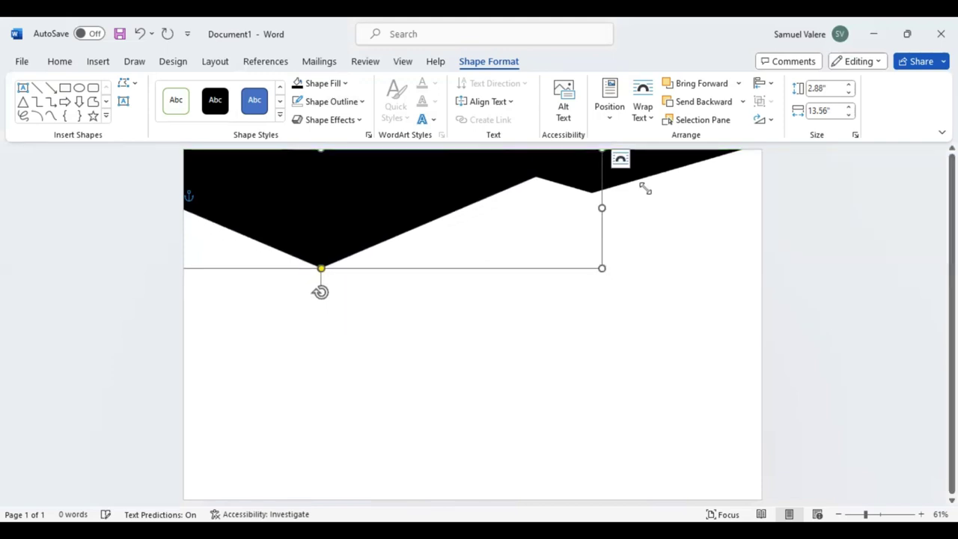
click(687, 165)
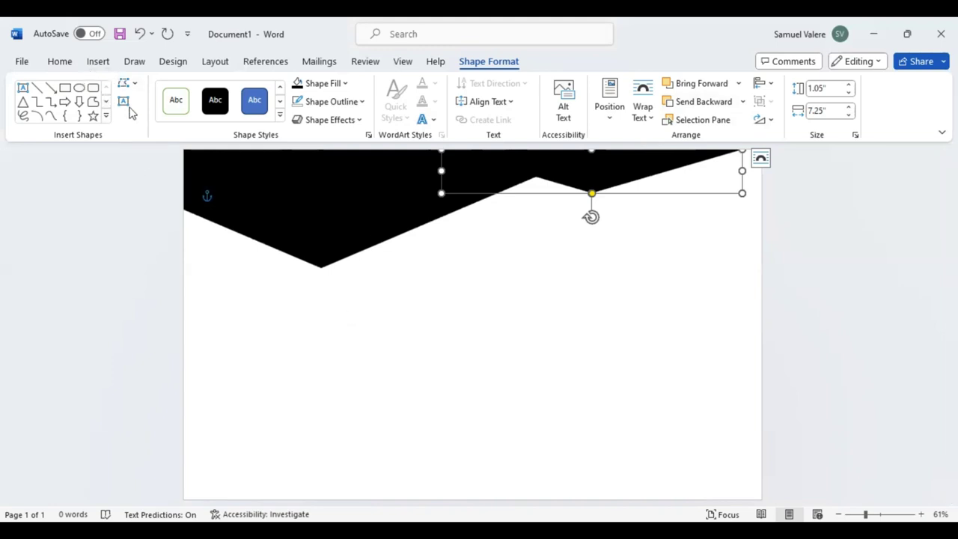
- Draw a text box on the black header reading 'Certificate' in gold lettering
click(22, 88)
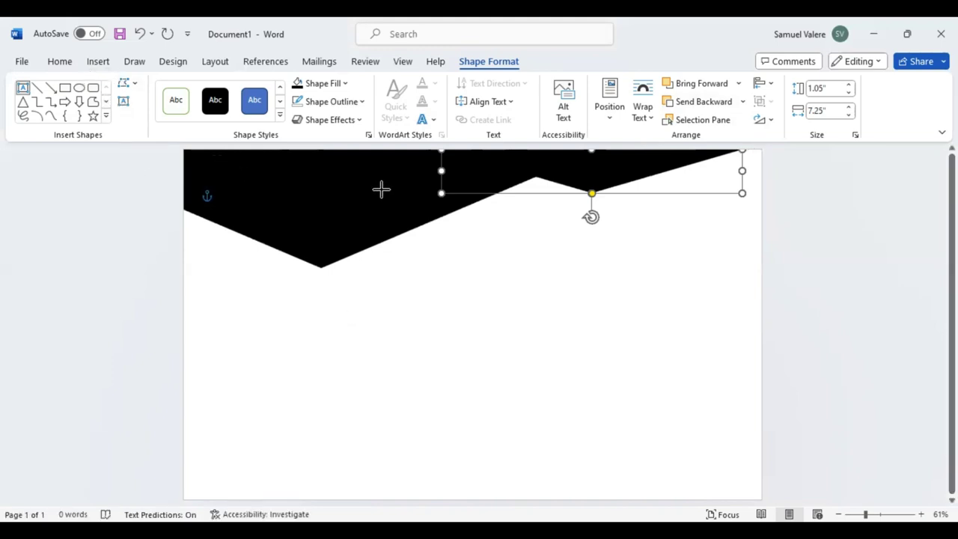
drag(292, 170, 381, 188)
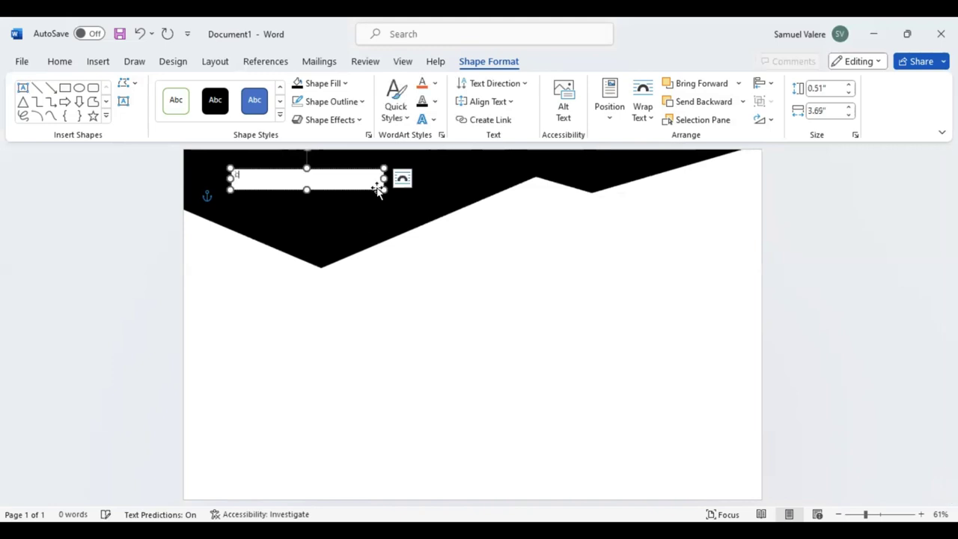
text(Cen)
double_click(249, 174)
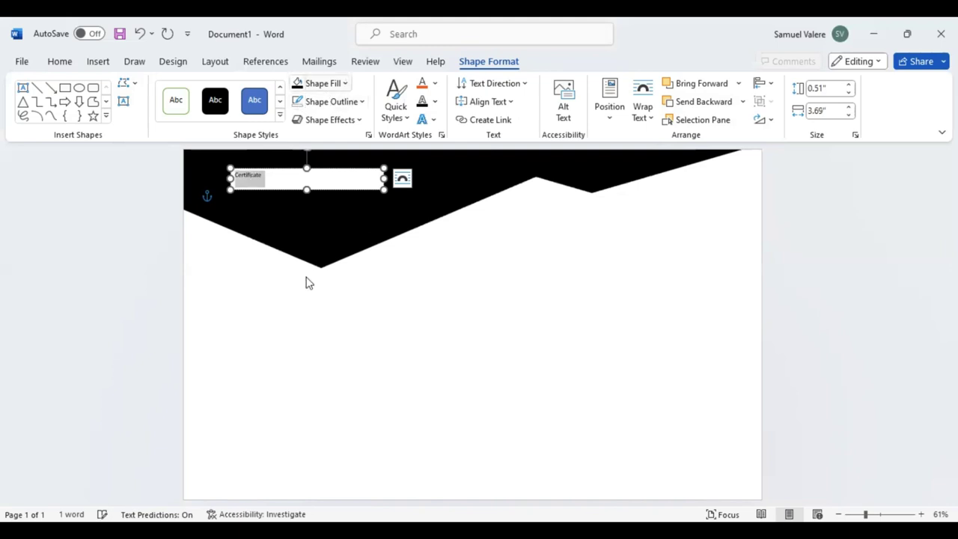
click(437, 84)
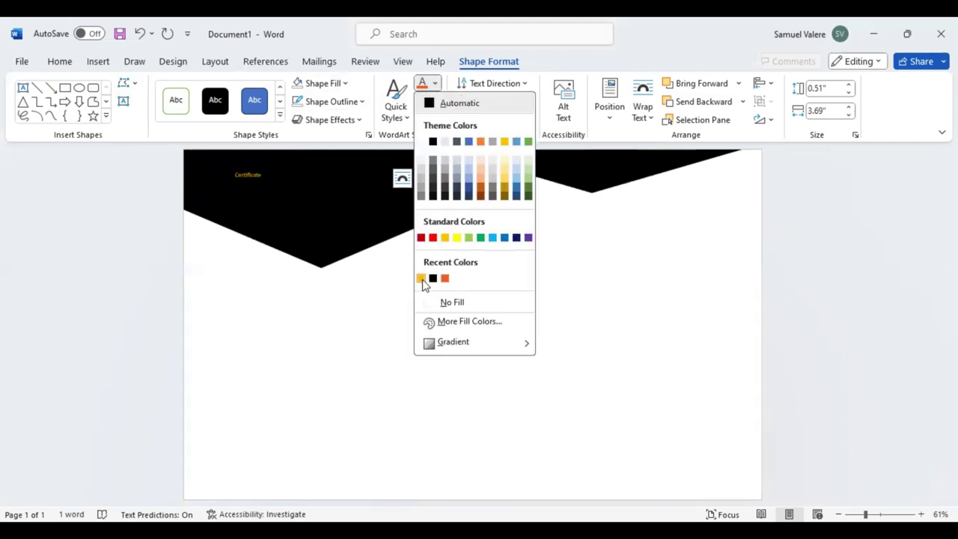
click(59, 66)
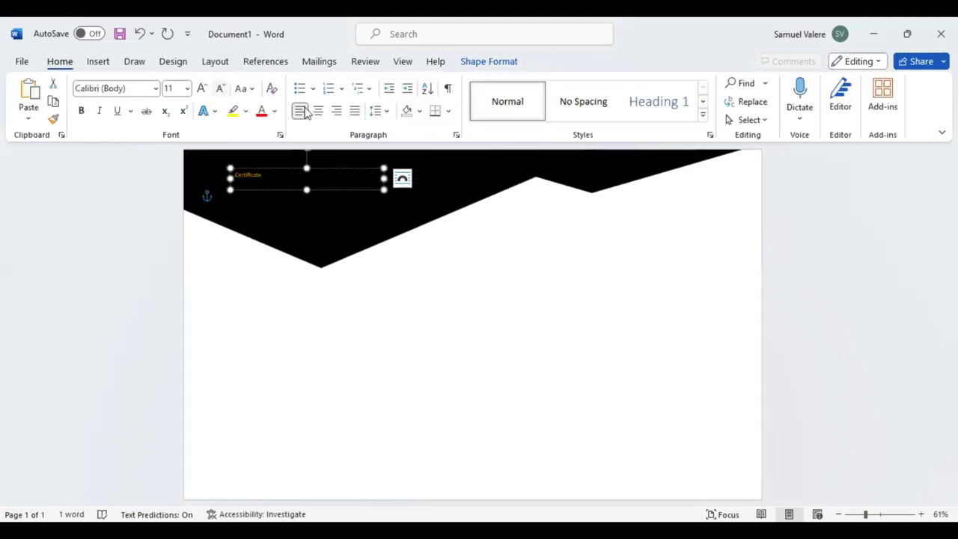
- Centre the title and make it larger Arial Black capitals reading CERTIFICATE
click(319, 111)
click(139, 91)
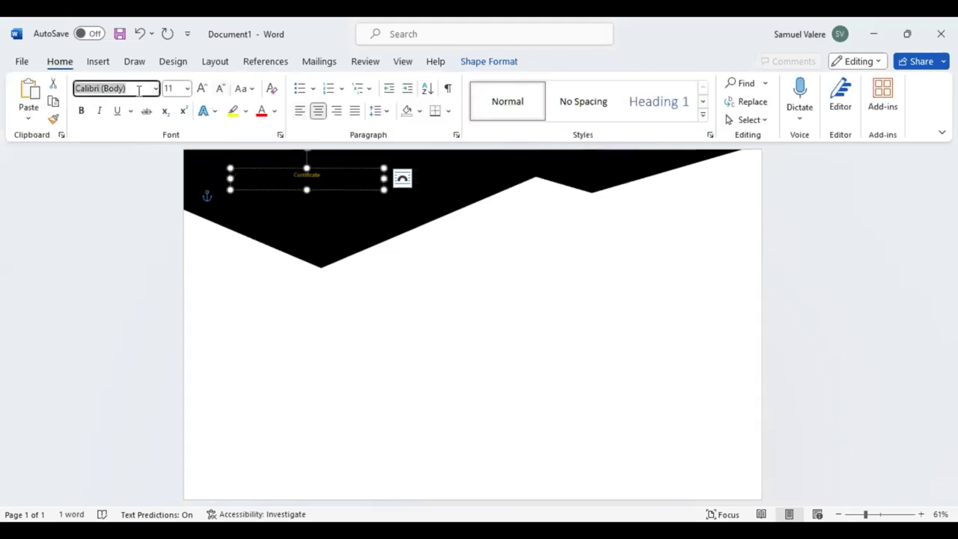
text(Arial Black)
key(Return)
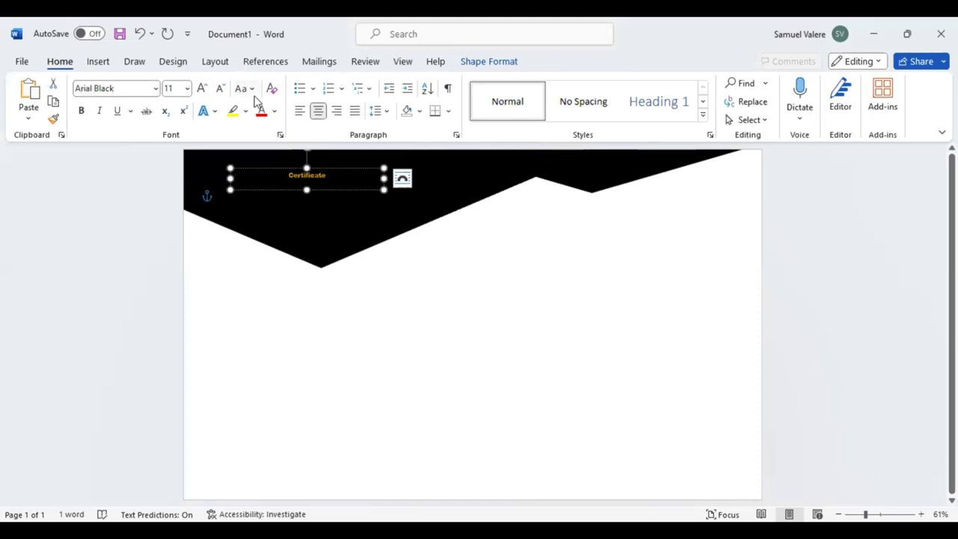
key(shift+F3)
click(202, 88)
click(202, 88)
click(202, 88)
click(202, 89)
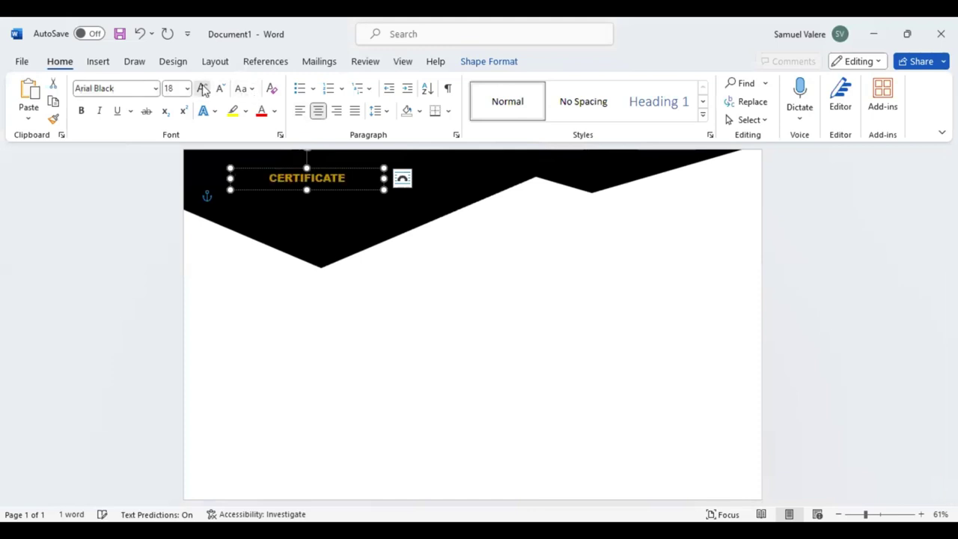
click(203, 88)
click(203, 88)
click(203, 88)
click(202, 89)
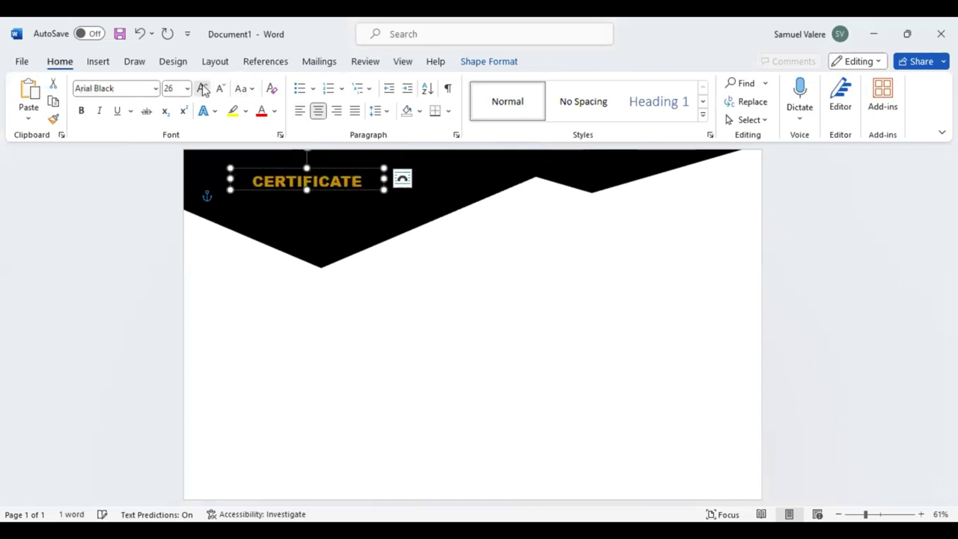
click(203, 89)
click(203, 88)
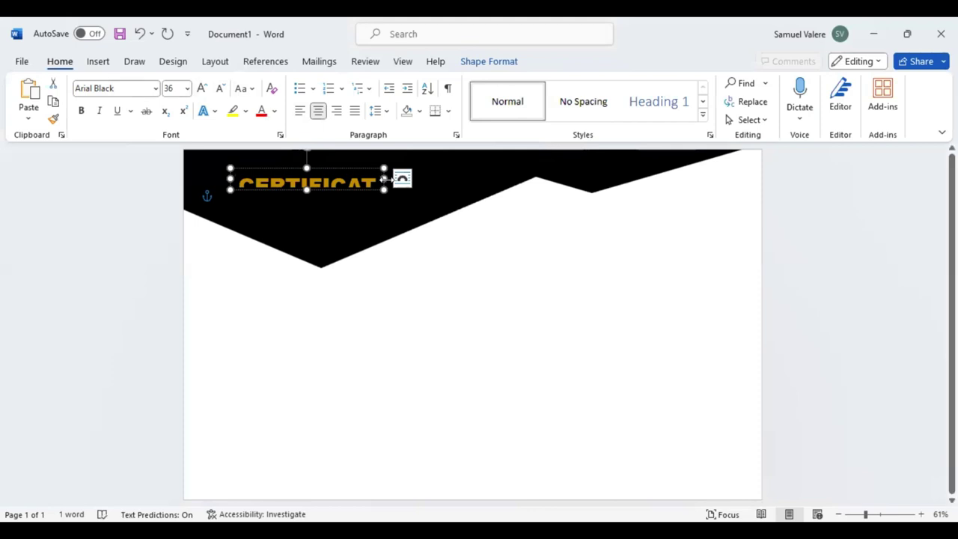
- Widen and heighten the CERTIFICATE box so the word fits, nudging it down slightly
drag(384, 179, 405, 179)
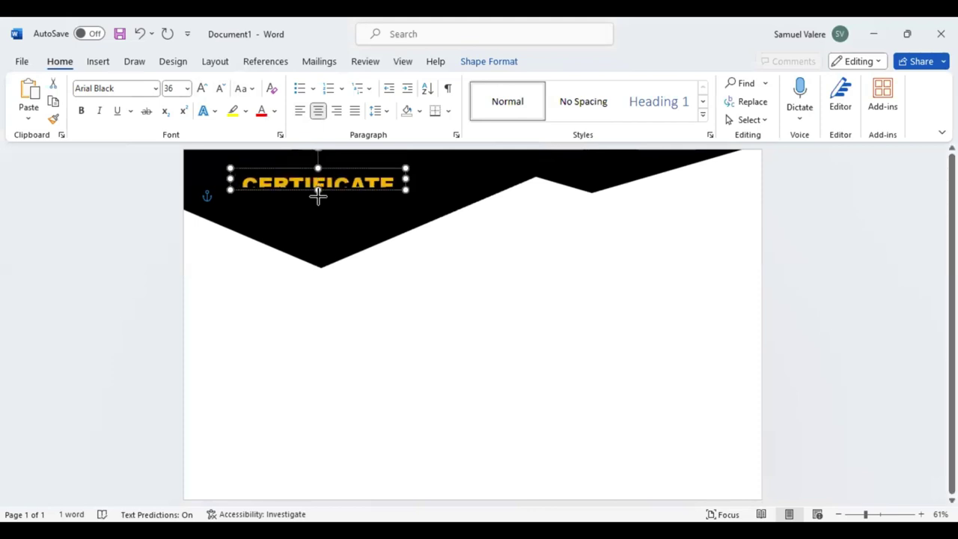
mouse_move(318, 190)
mouse_down()
mouse_move(317, 210)
mouse_move(323, 198)
mouse_up()
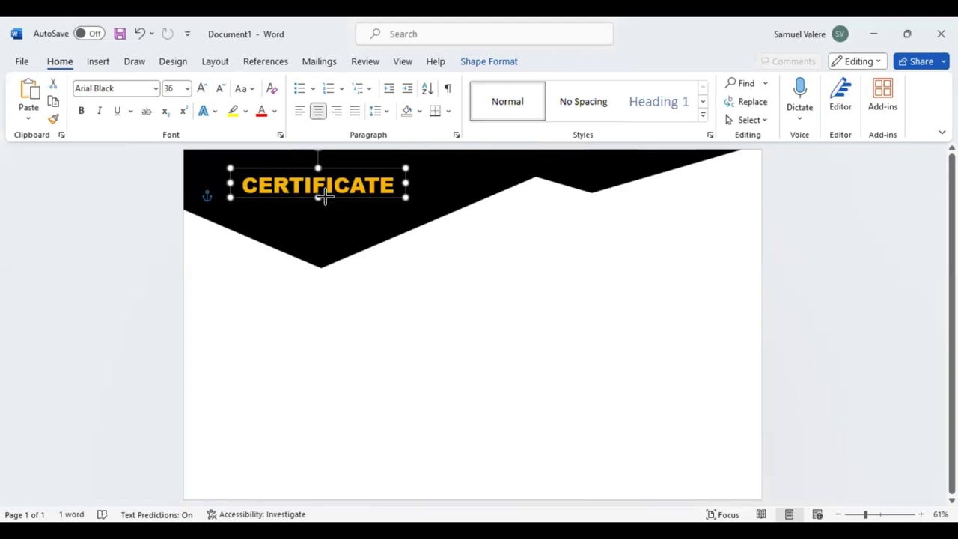
drag(336, 198, 338, 212)
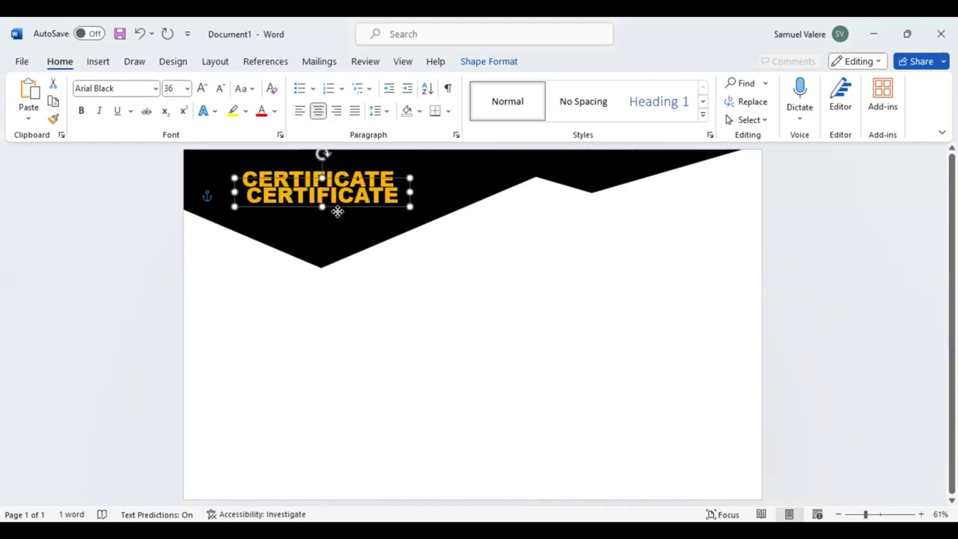
- Retype the copied heading as 'Of Appreciation' and widen its box to one line
key(Down)
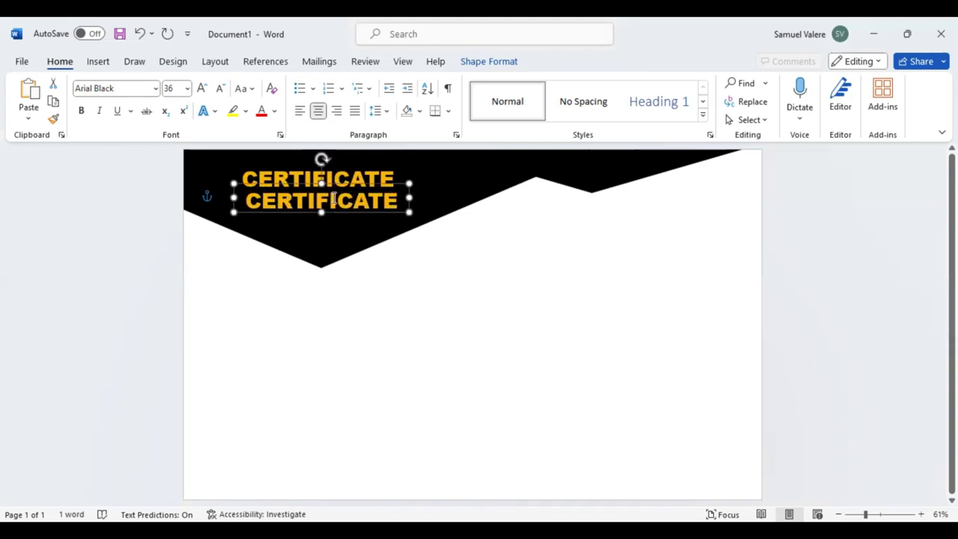
key(Up)
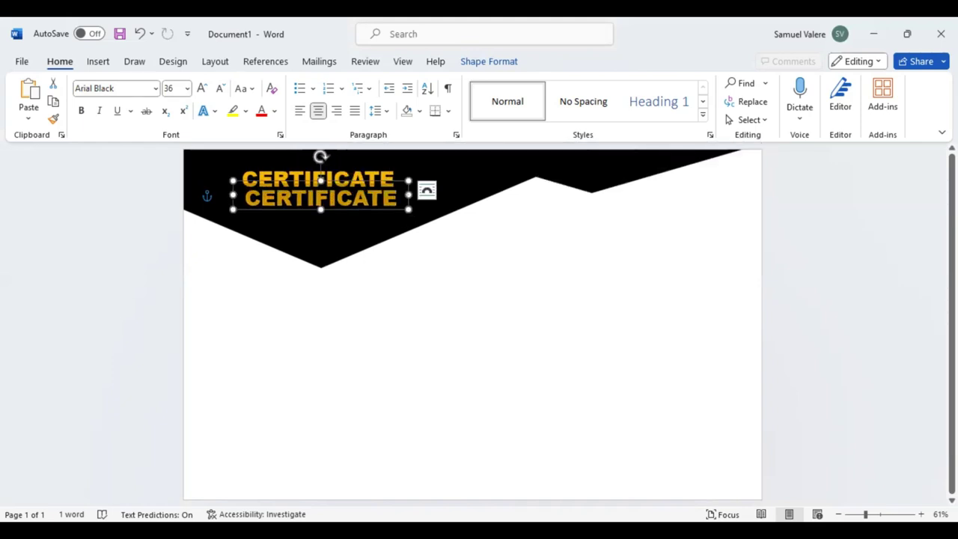
text(Of)
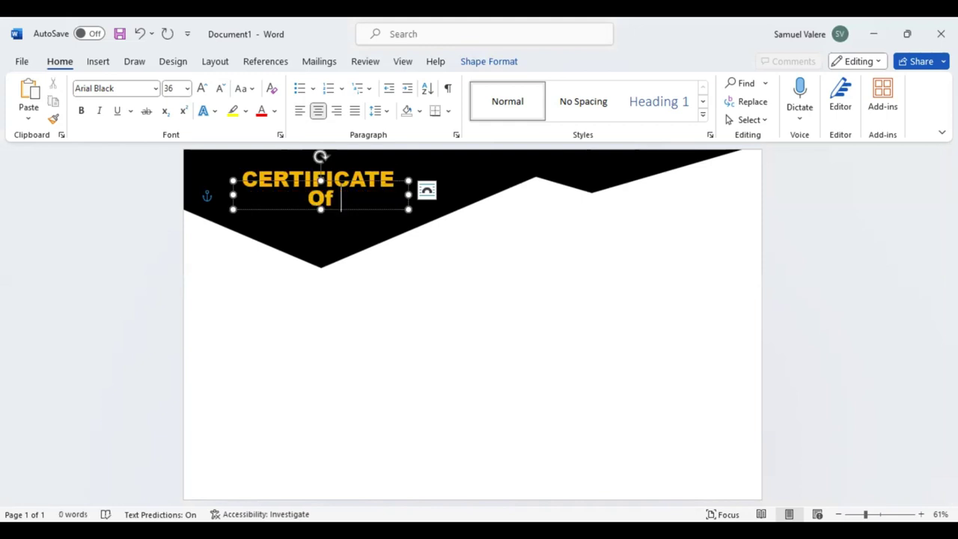
text( Apprec)
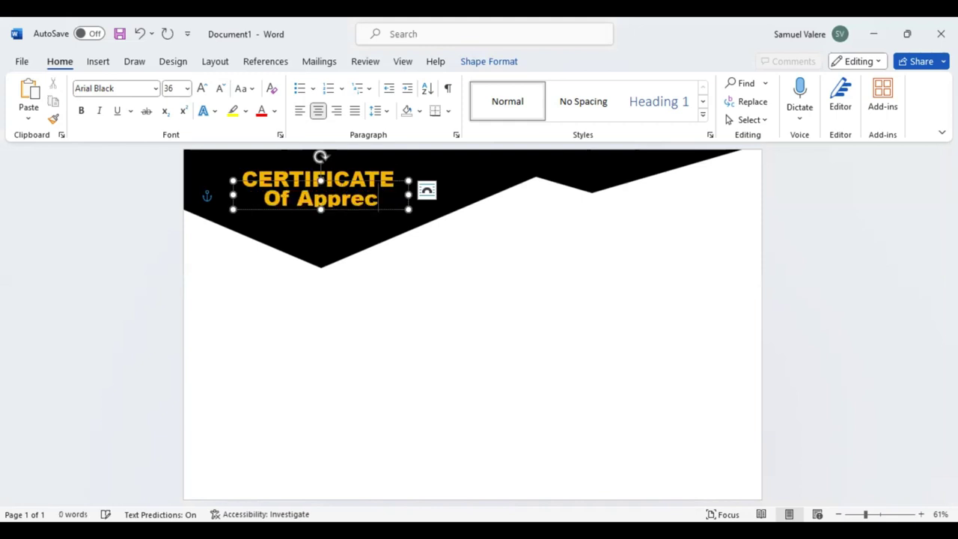
text(ita)
key(BackSpace)
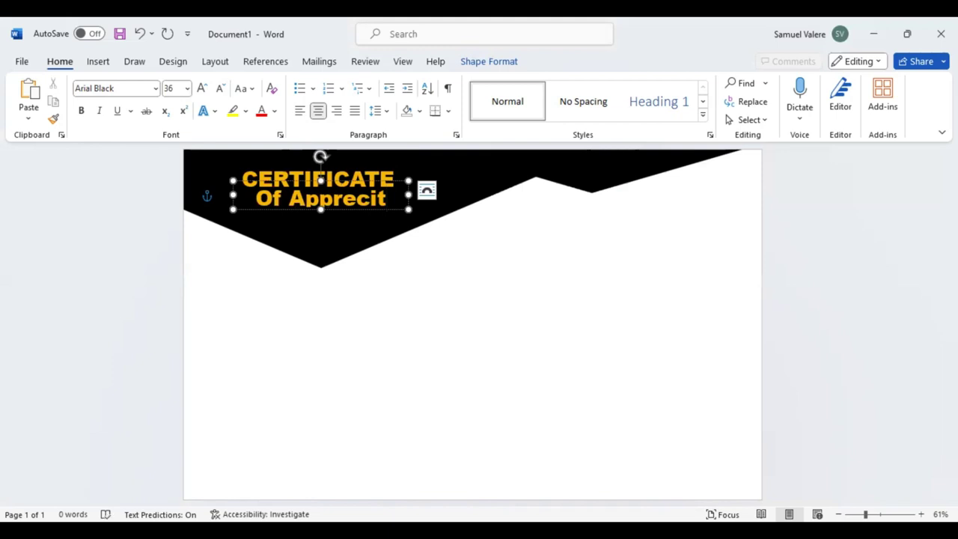
key(BackSpace)
text(atio)
key(ctrl+BackSpace)
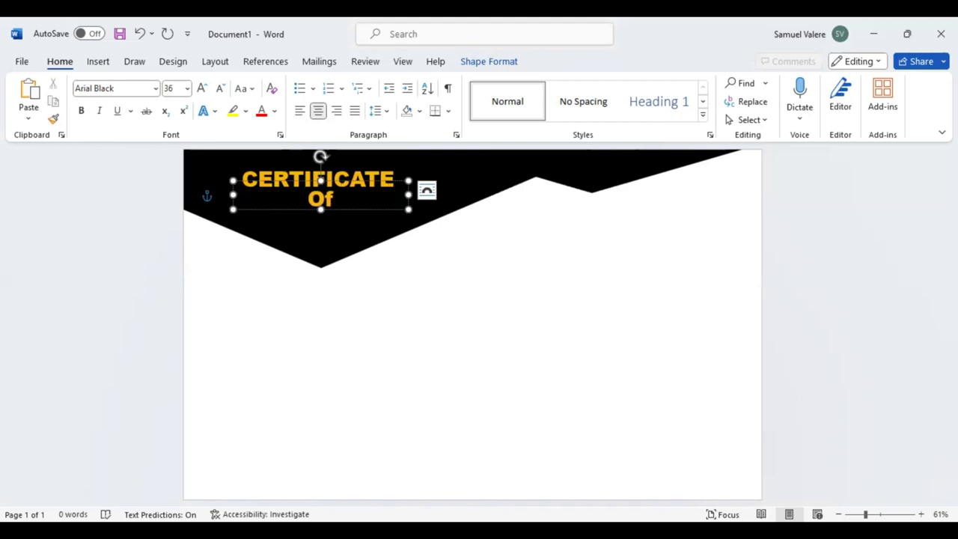
drag(408, 194, 446, 197)
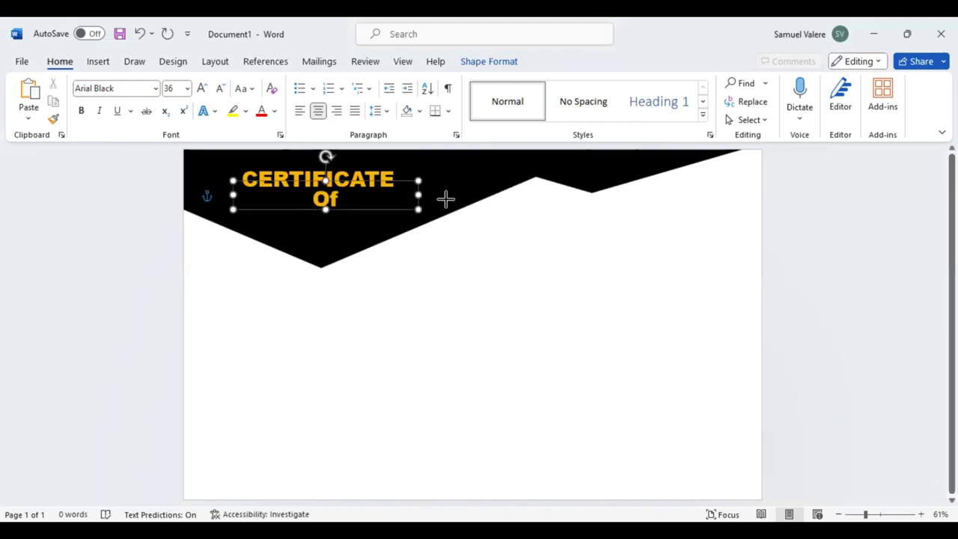
text(Appreciation)
drag(340, 210, 341, 216)
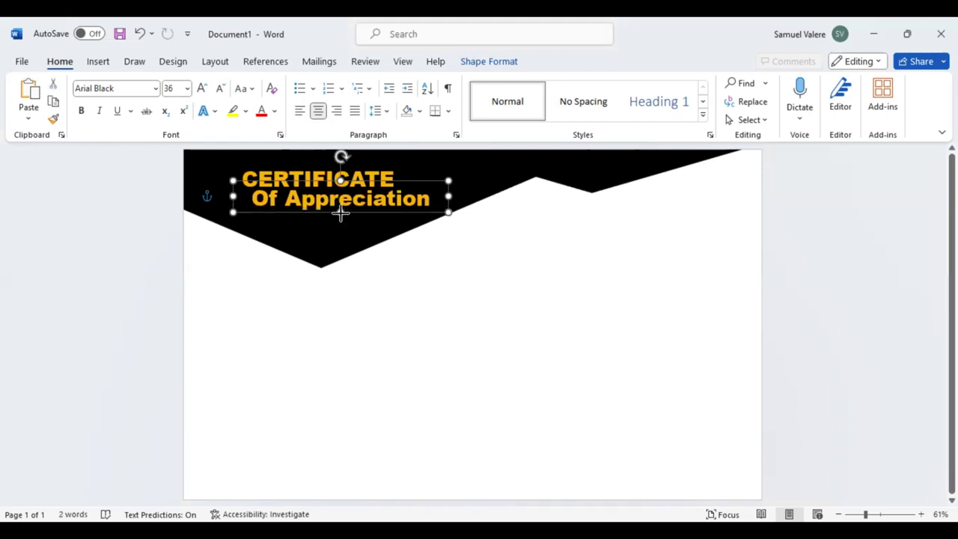
- Make the Of Appreciation line uppercase and shrink it to 18 pt
click(351, 201)
triple_click(350, 200)
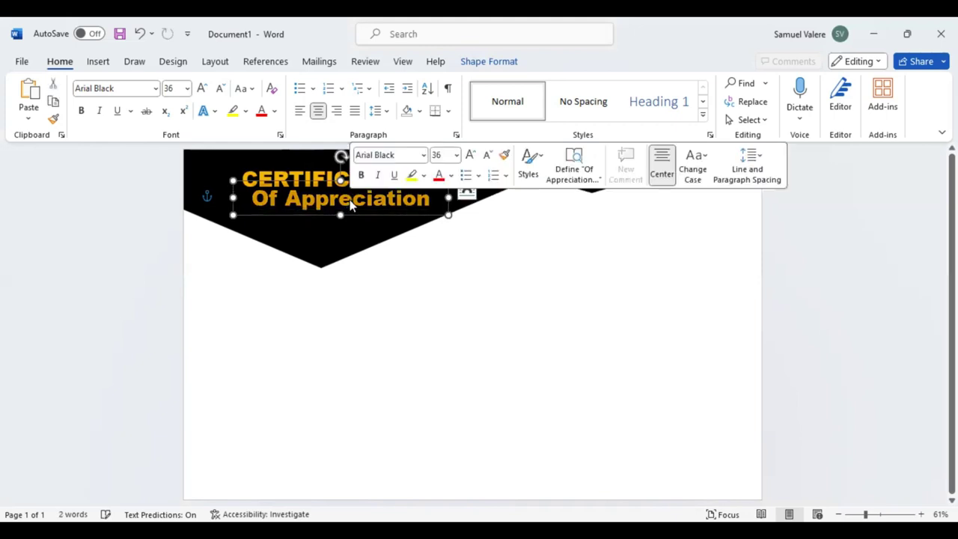
click(488, 157)
click(488, 157)
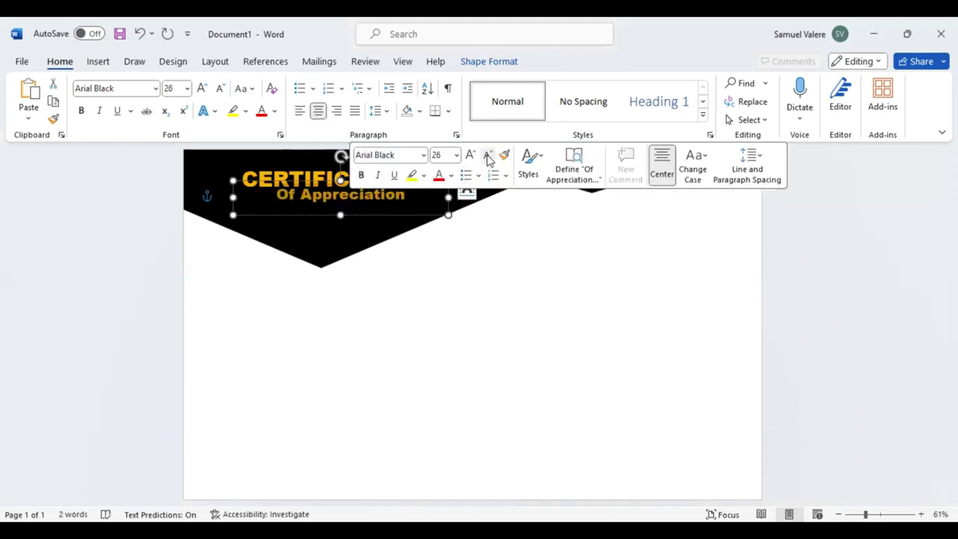
click(487, 157)
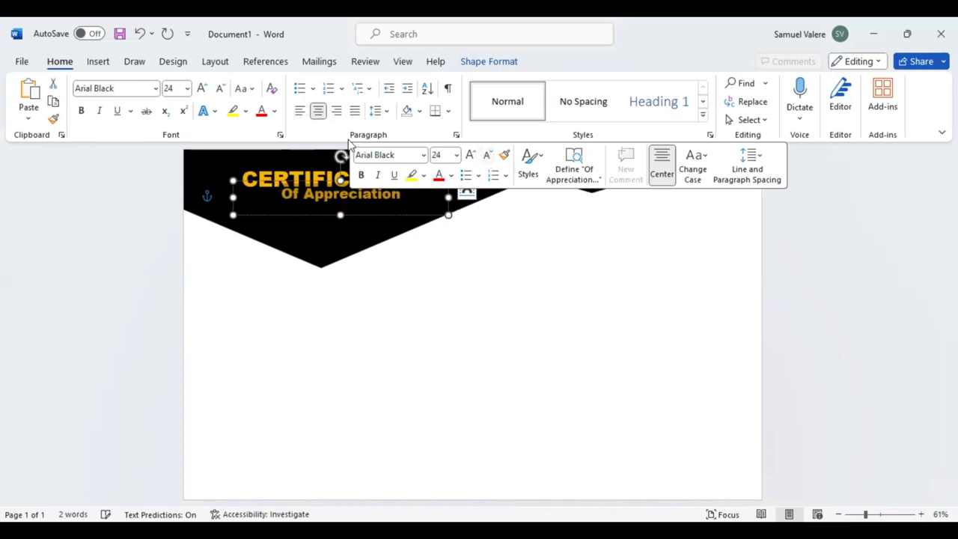
click(250, 89)
click(271, 147)
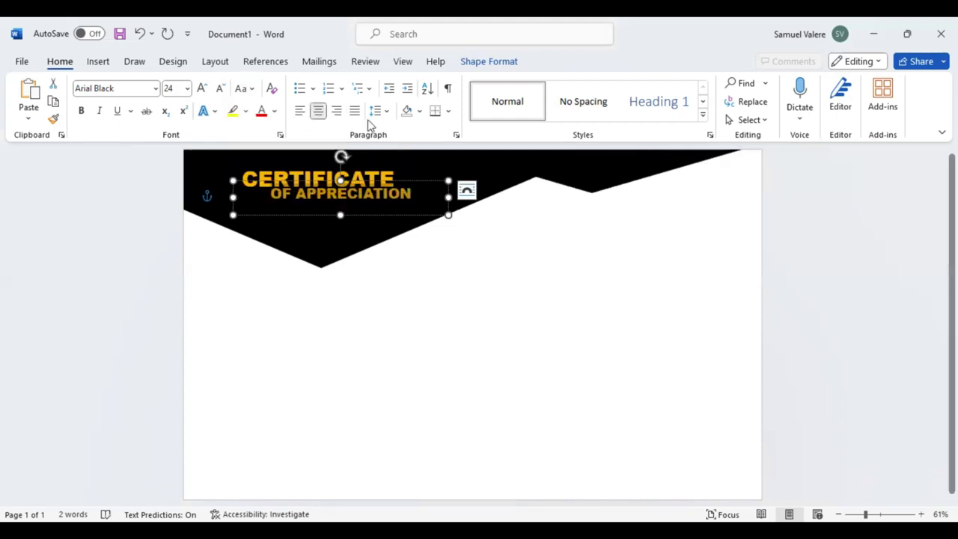
click(222, 88)
click(222, 88)
click(222, 88)
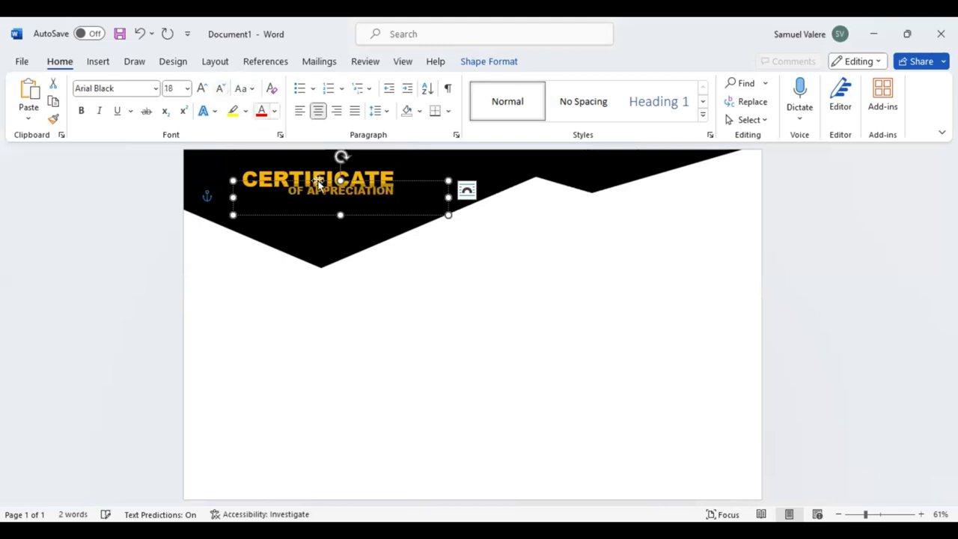
- Narrow the OF APPRECIATION box to its text and centre it under CERTIFICATE
mouse_move(340, 214)
mouse_down()
mouse_move(342, 199)
mouse_move(334, 208)
mouse_up()
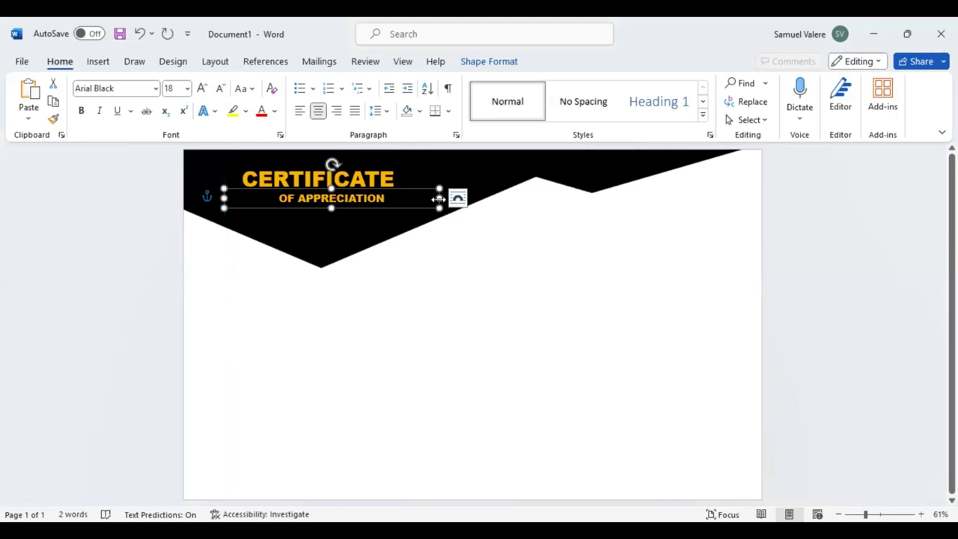
drag(439, 198, 334, 208)
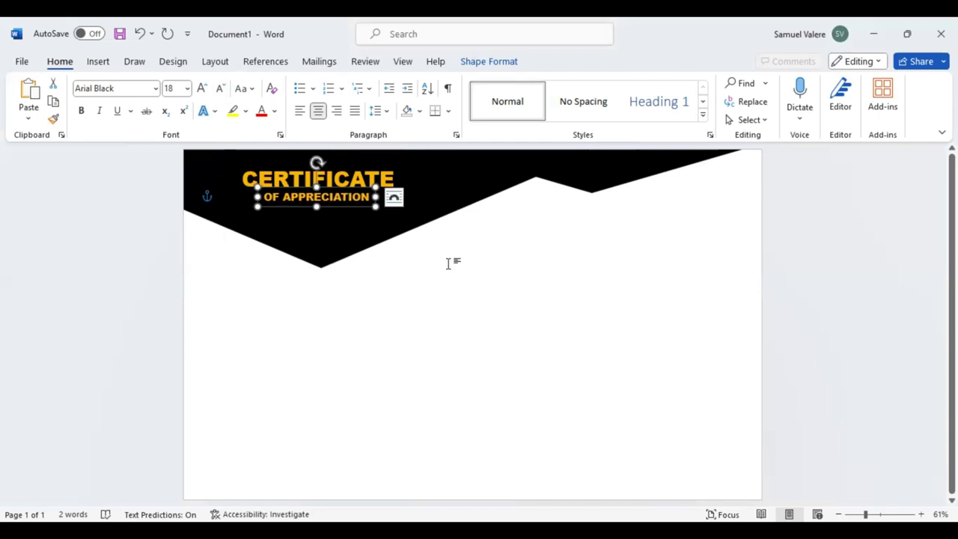
click(491, 291)
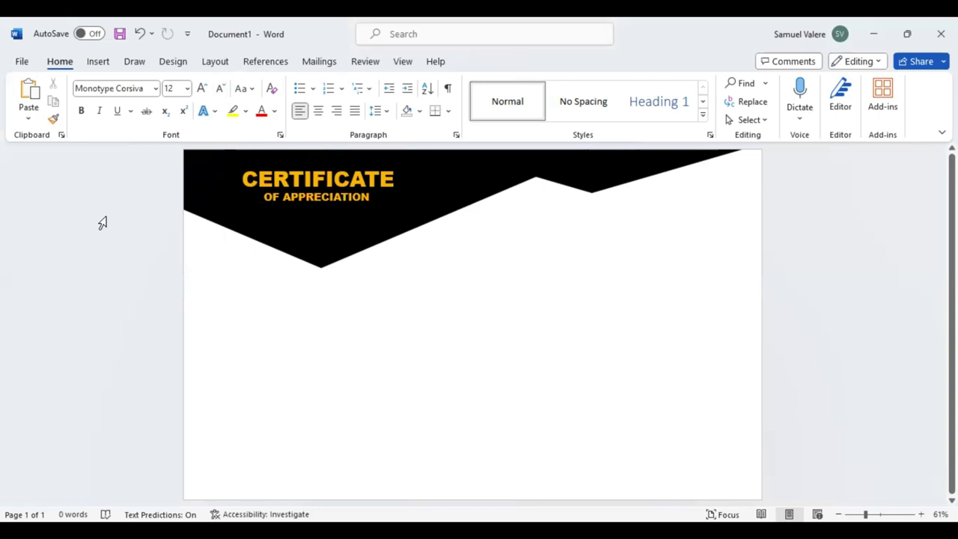
- Duplicate the OF APPRECIATION box below the header toward the right
click(99, 62)
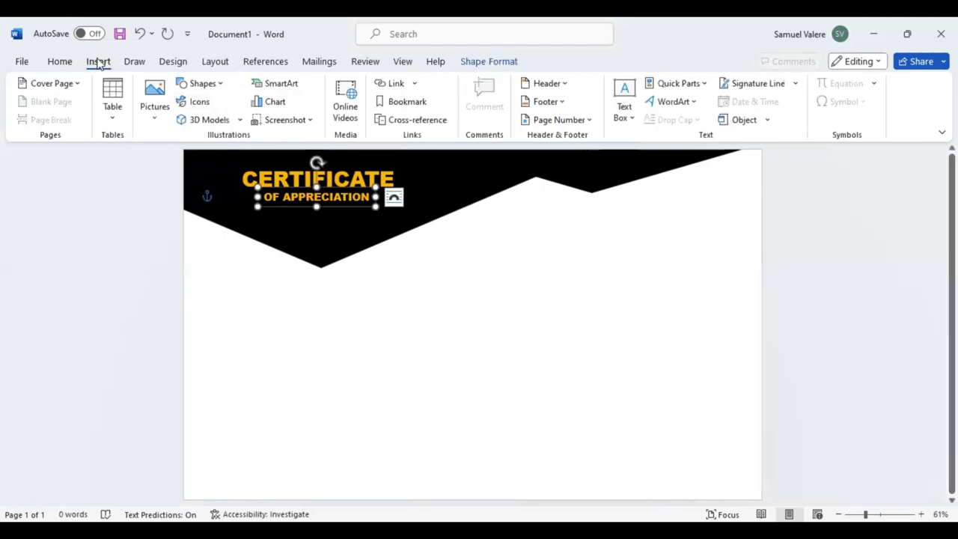
ctrl+drag(336, 207, 536, 257)
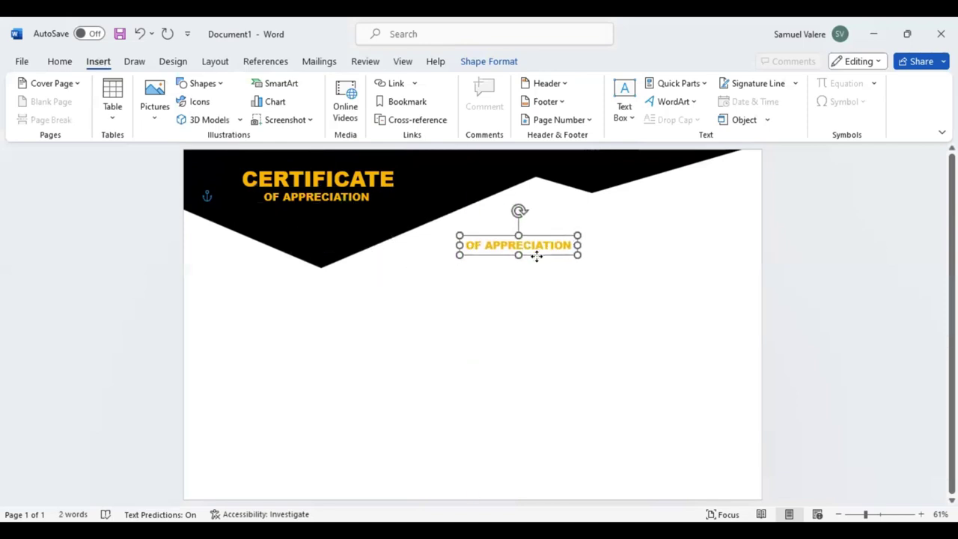
drag(537, 257, 563, 257)
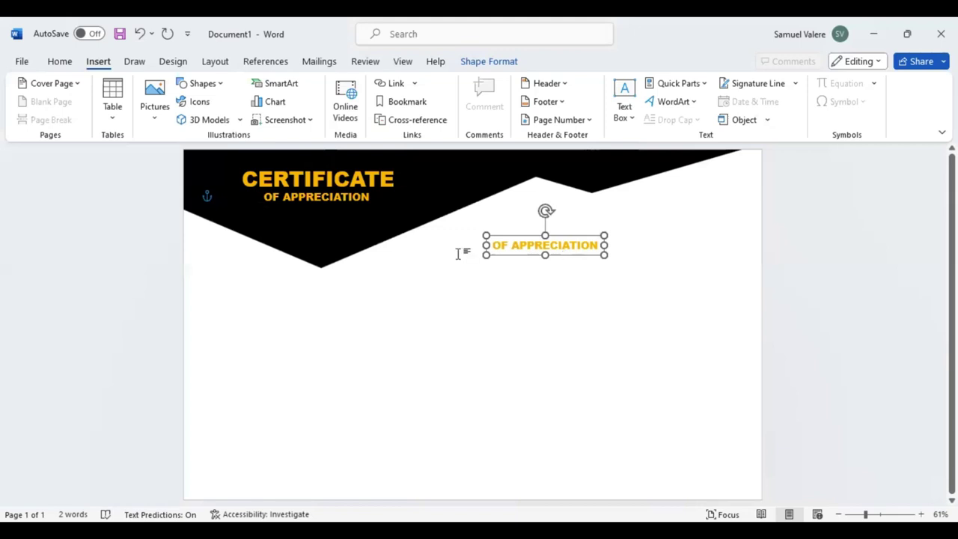
- Retype the copy as 'This Certificate Is Proudly Presented To', widen it, and shift it right
double_click(529, 245)
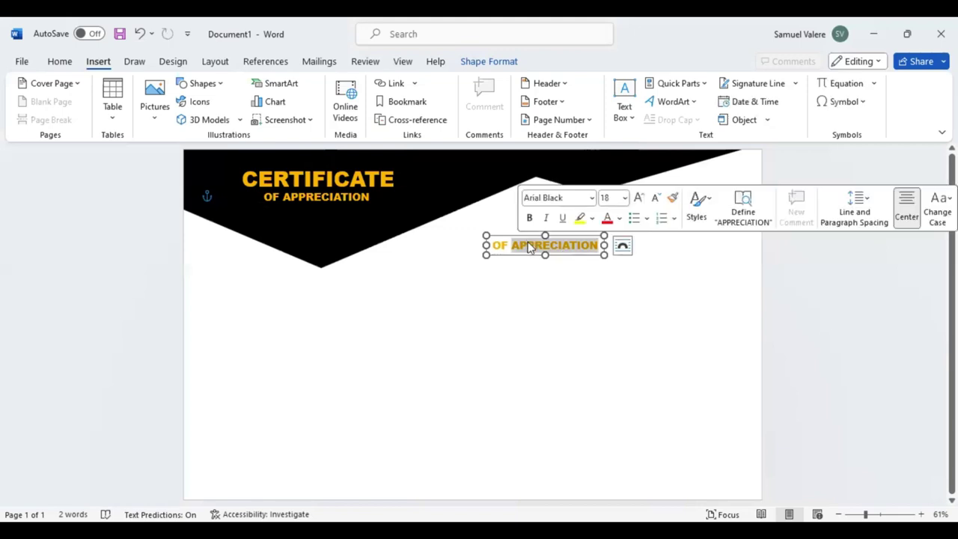
triple_click(529, 247)
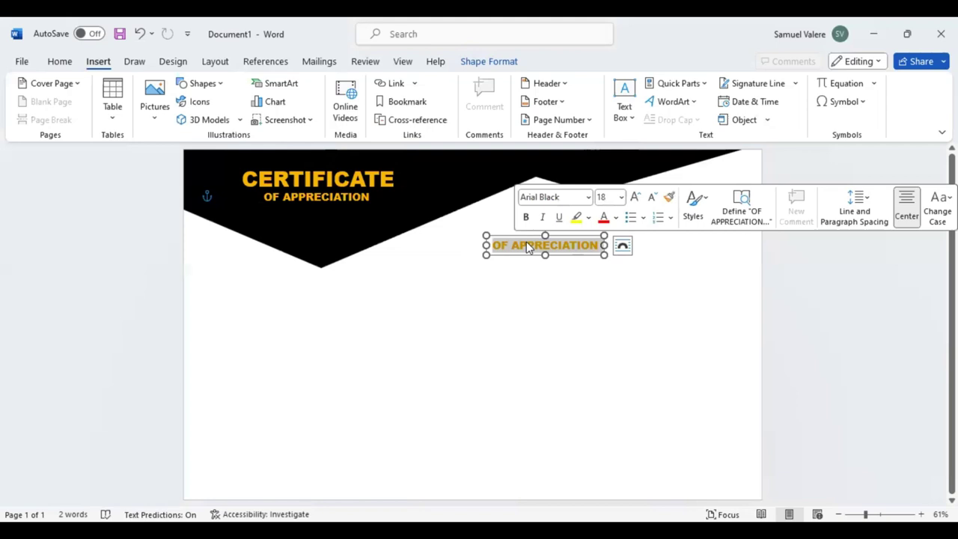
text(T)
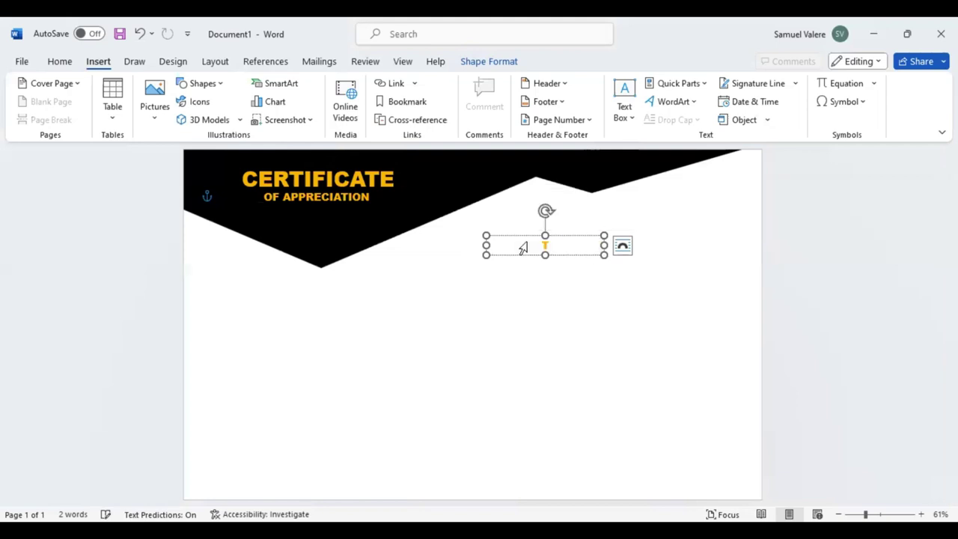
text(jos)
key(BackSpace)
key(BackSpace)
key(BackSpace)
text(his )
text(Cert)
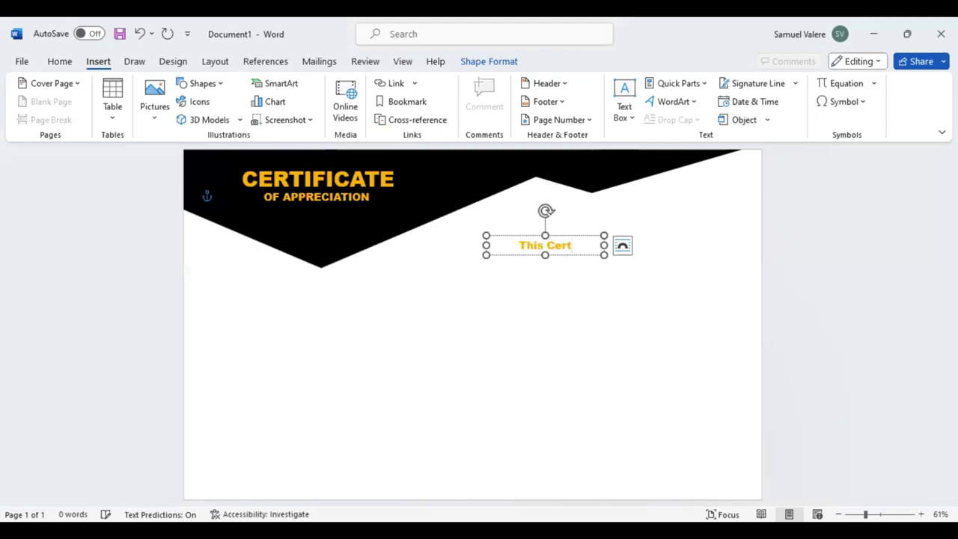
text(i)
text(ficate )
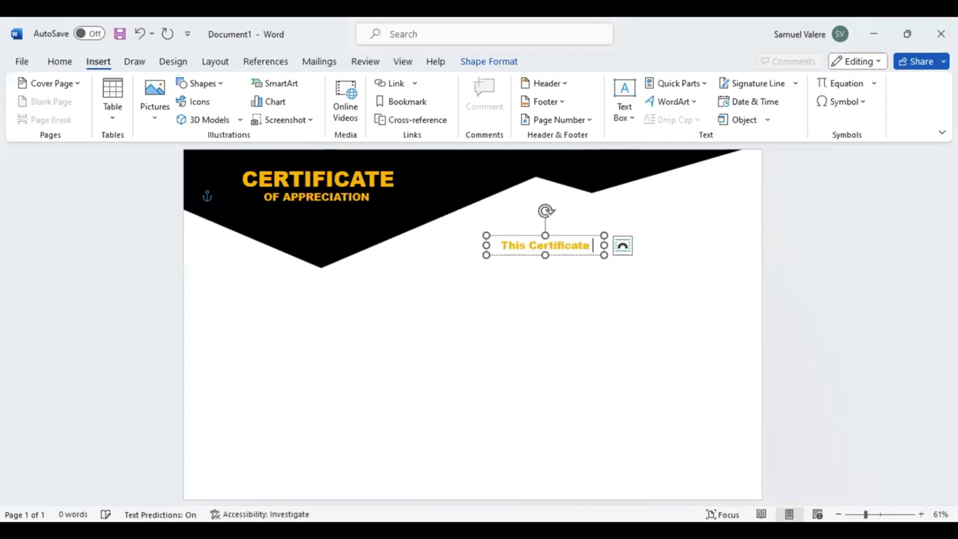
text(Is)
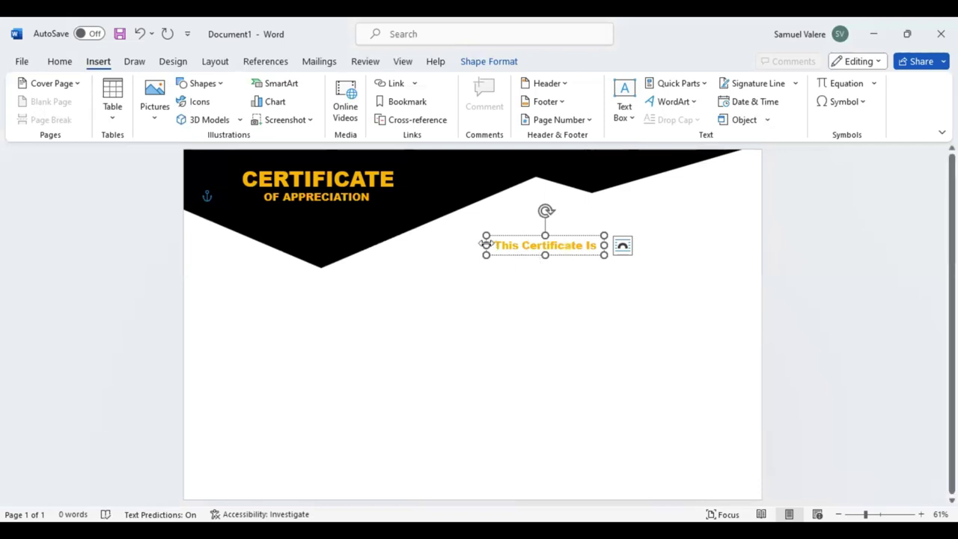
drag(471, 242, 362, 245)
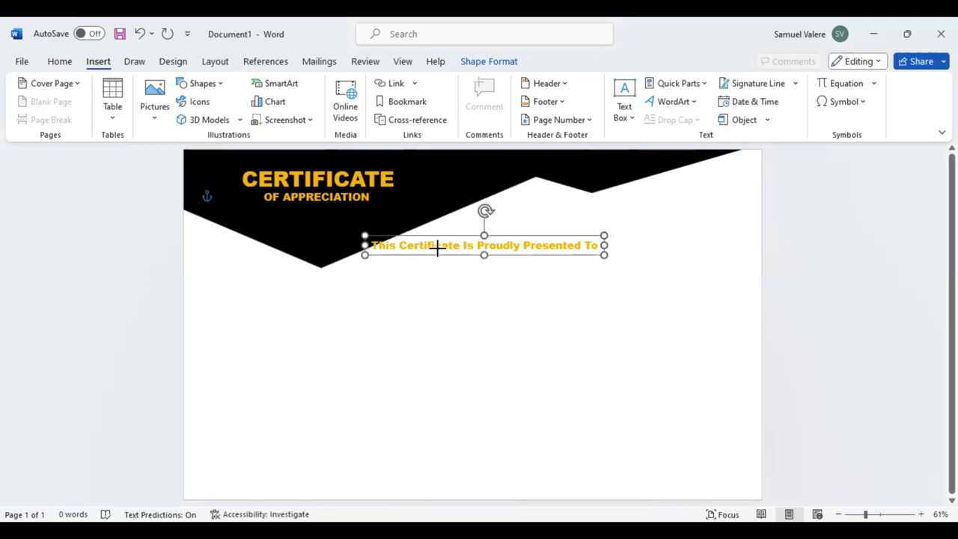
drag(516, 257, 648, 254)
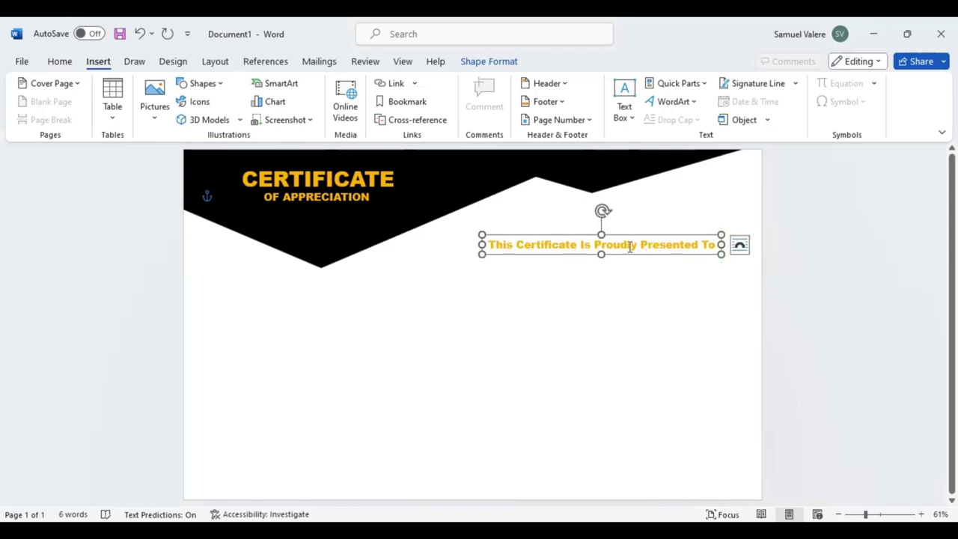
- Convert 'This Certificate Is Proudly Presented To' to uppercase and reduce it to 14 pt
triple_click(630, 247)
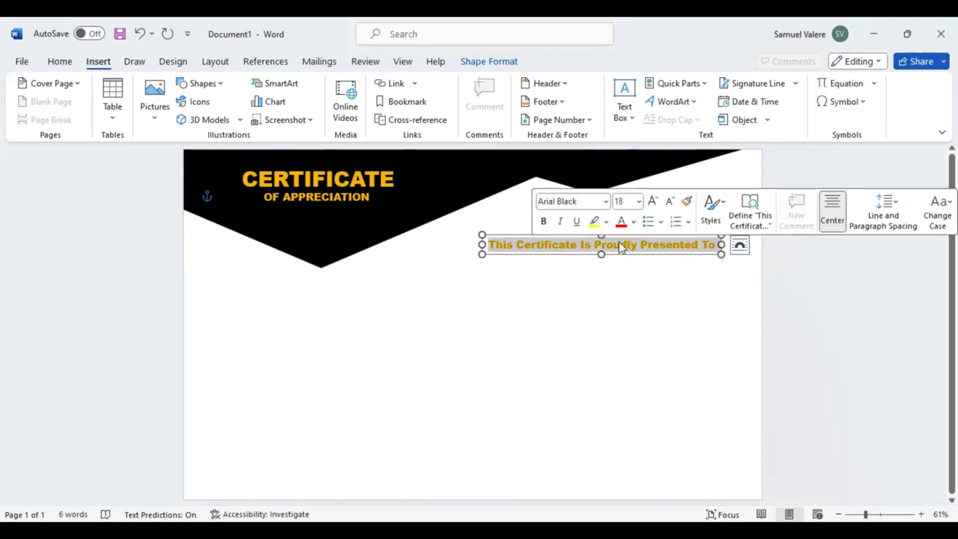
click(60, 63)
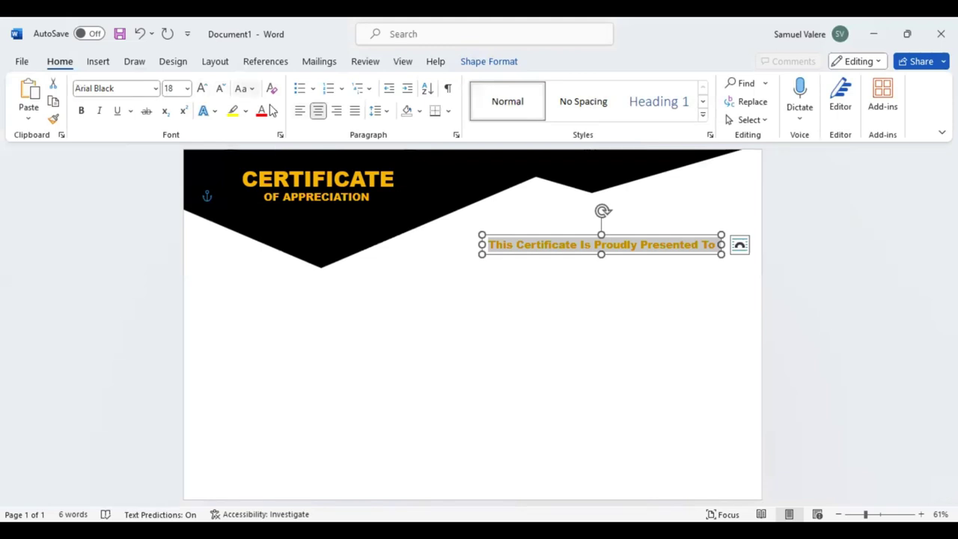
key(ctrl+shift+a)
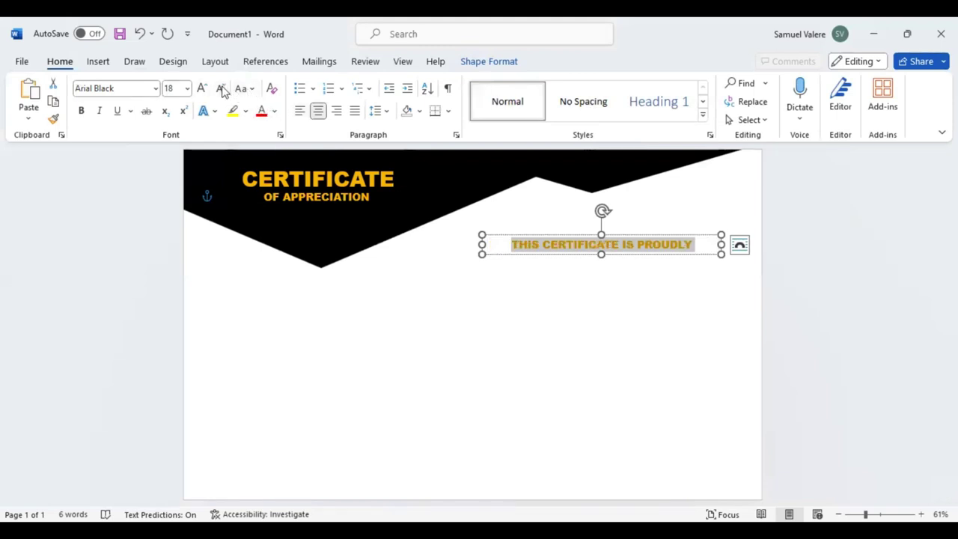
click(221, 88)
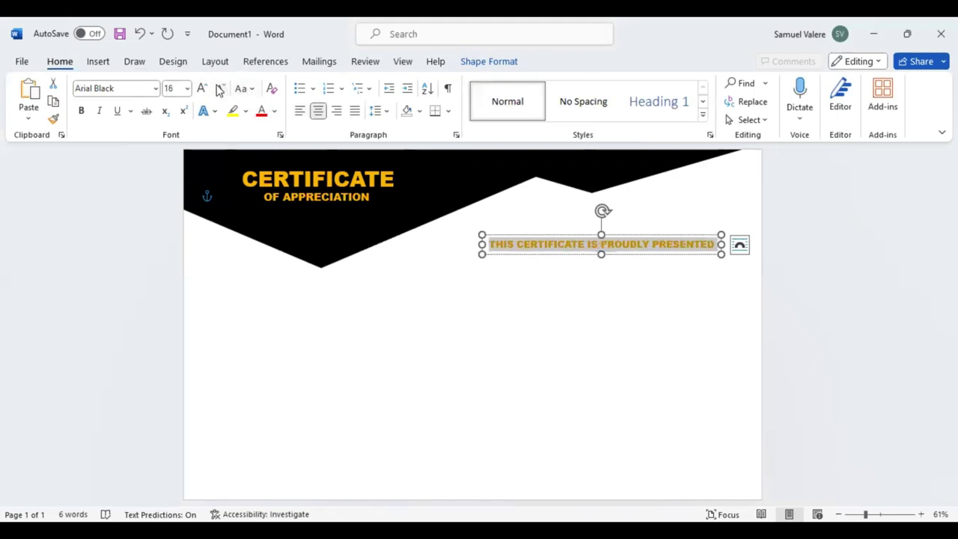
click(222, 88)
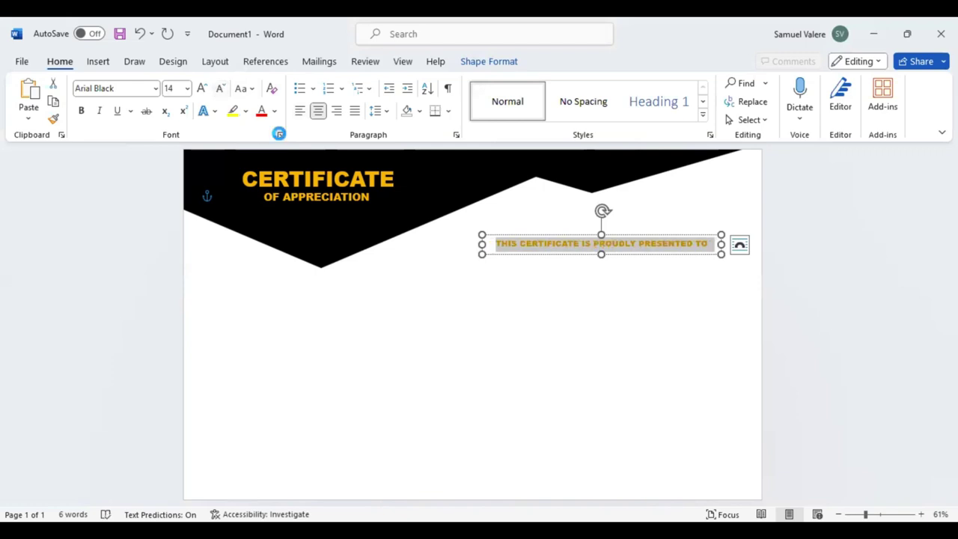
- Set the presented-to line's character spacing to Expanded by 7 pt in the Font dialog
click(278, 134)
click(396, 115)
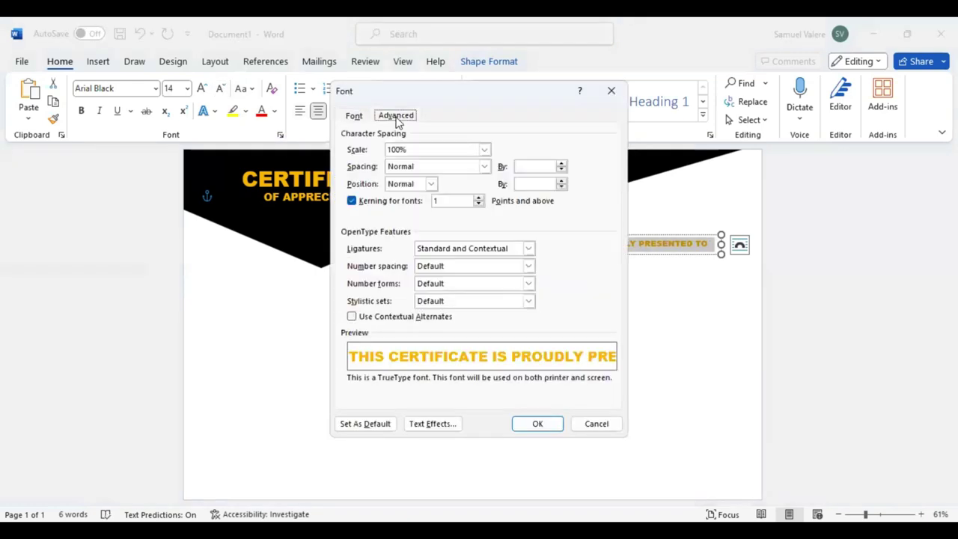
click(484, 166)
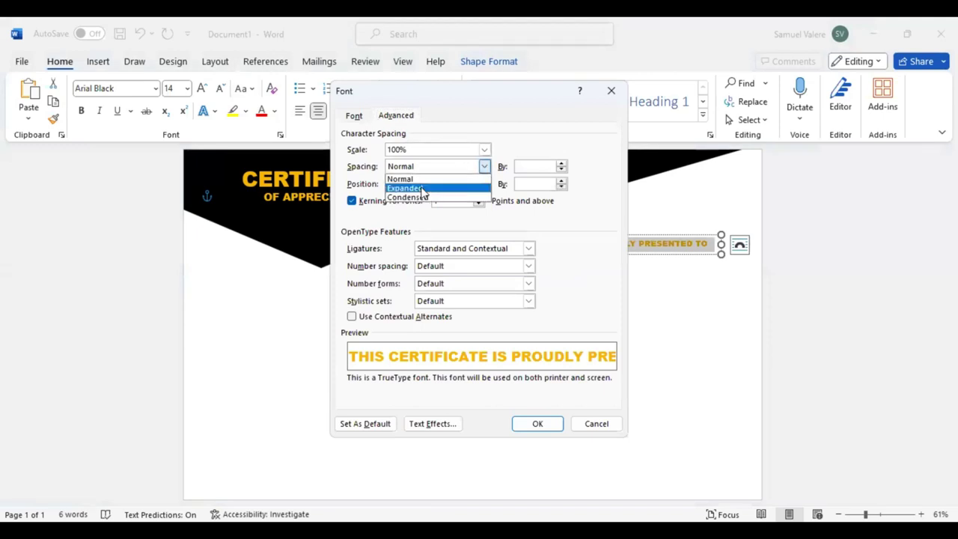
click(423, 187)
click(517, 167)
key(Delete)
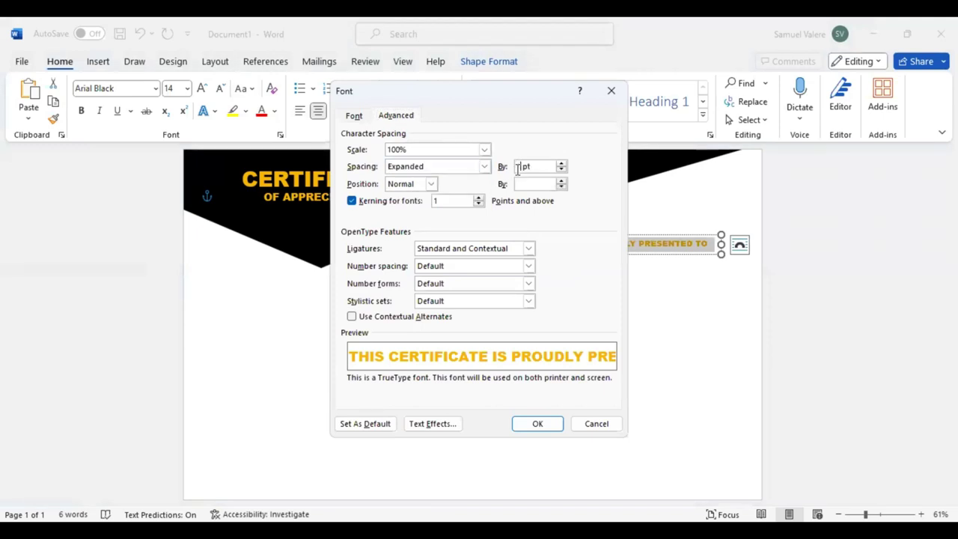
text(7)
key(Return)
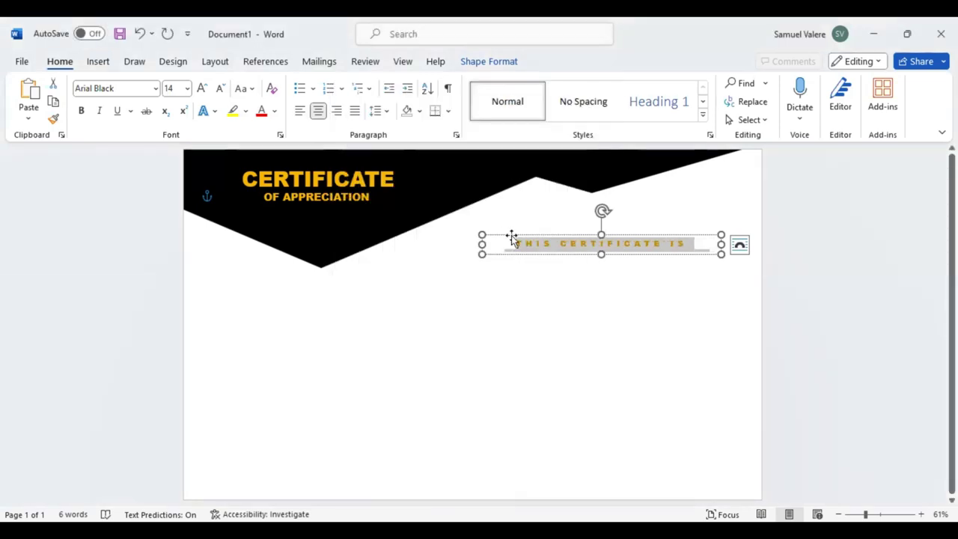
- Widen the spaced-out line's box leftward until 'PRESENTED TO' shows, and set its text to 12 pt
click(511, 238)
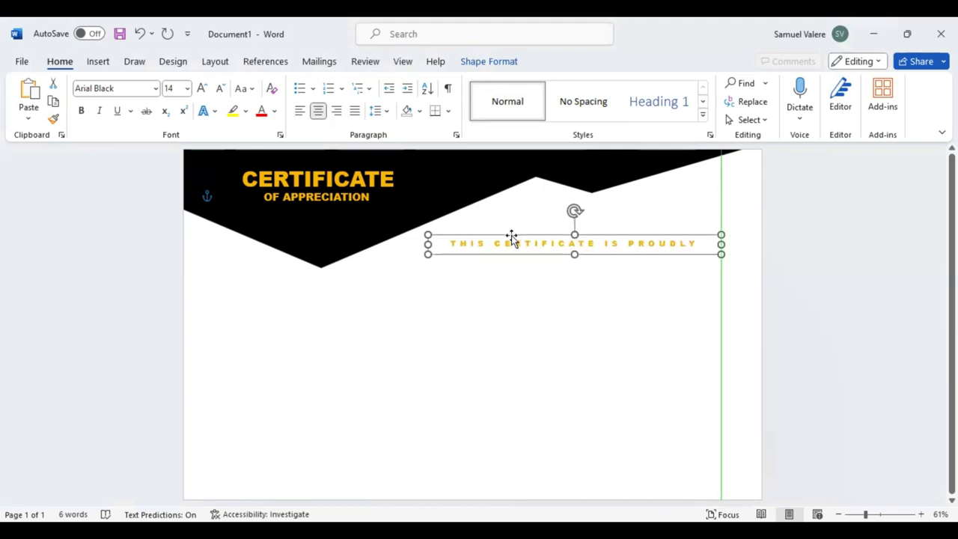
drag(427, 244, 359, 247)
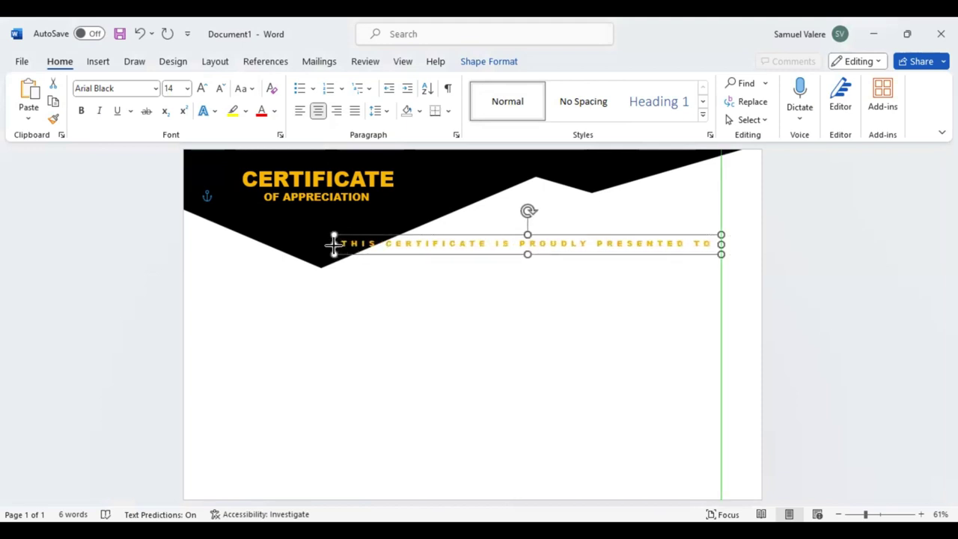
drag(358, 248, 334, 245)
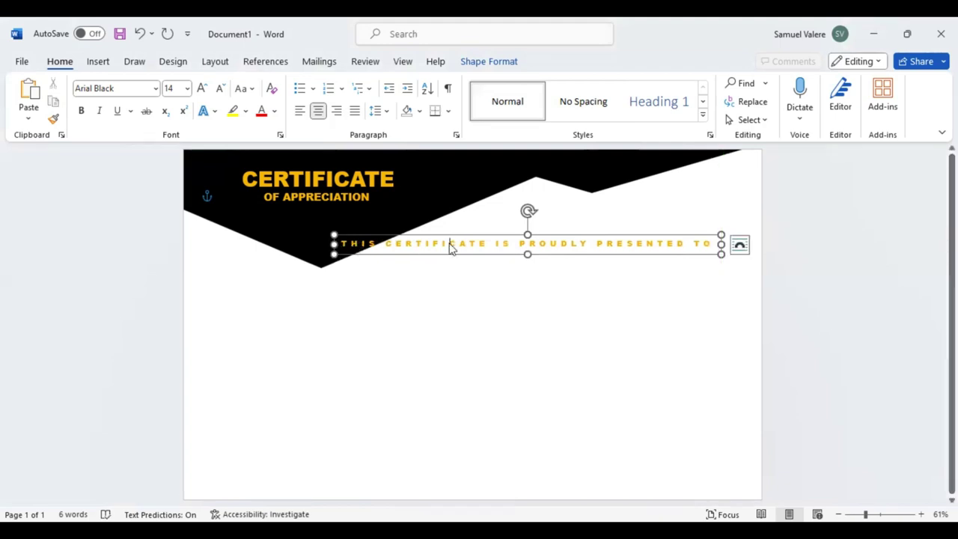
key(ctrl+a)
click(592, 199)
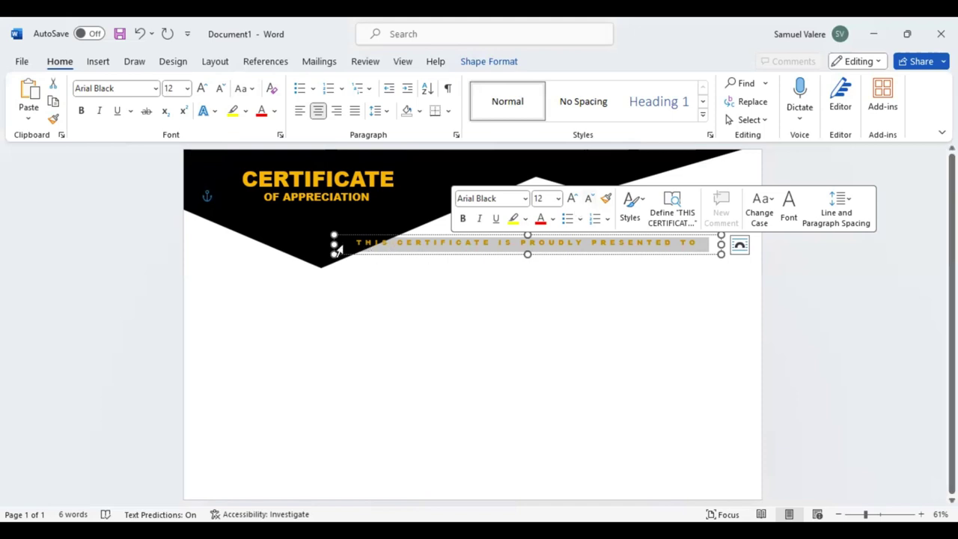
- Trim the box from its left side and nudge it three steps lower
drag(334, 243, 367, 244)
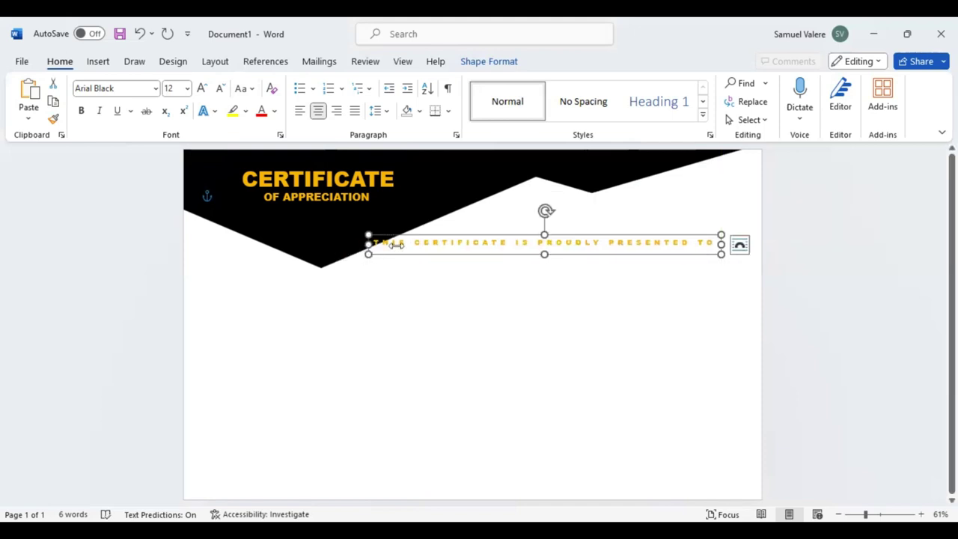
key(Down)
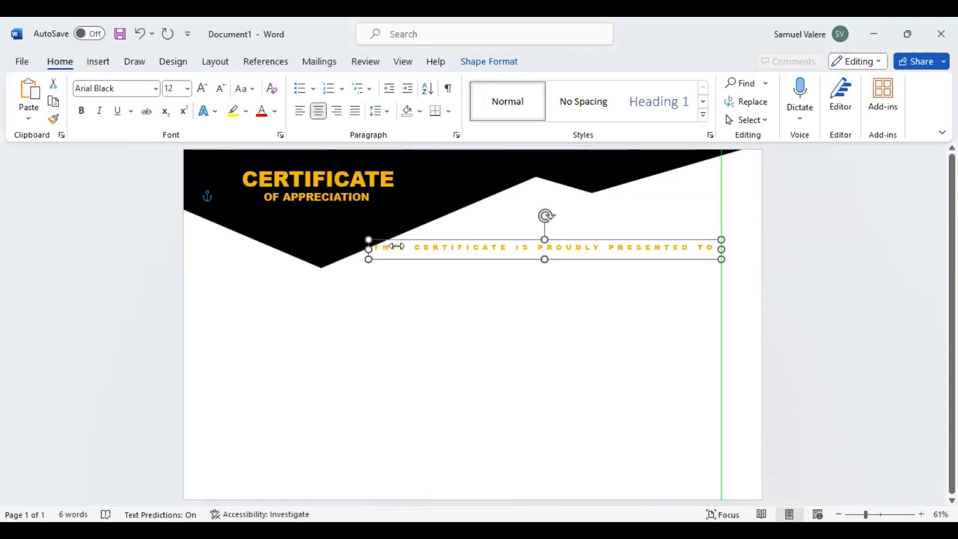
key(Down)
key(Down)
key(Down)
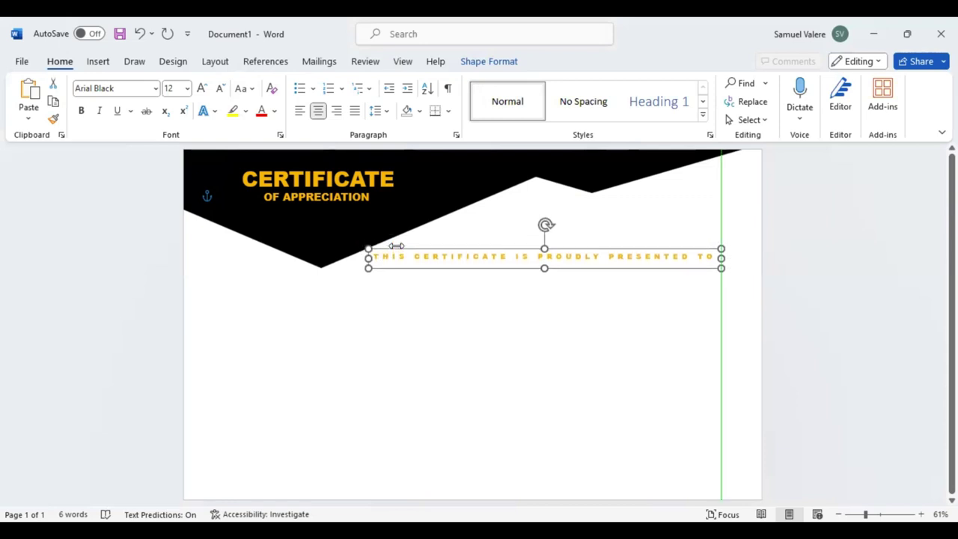
key(Down)
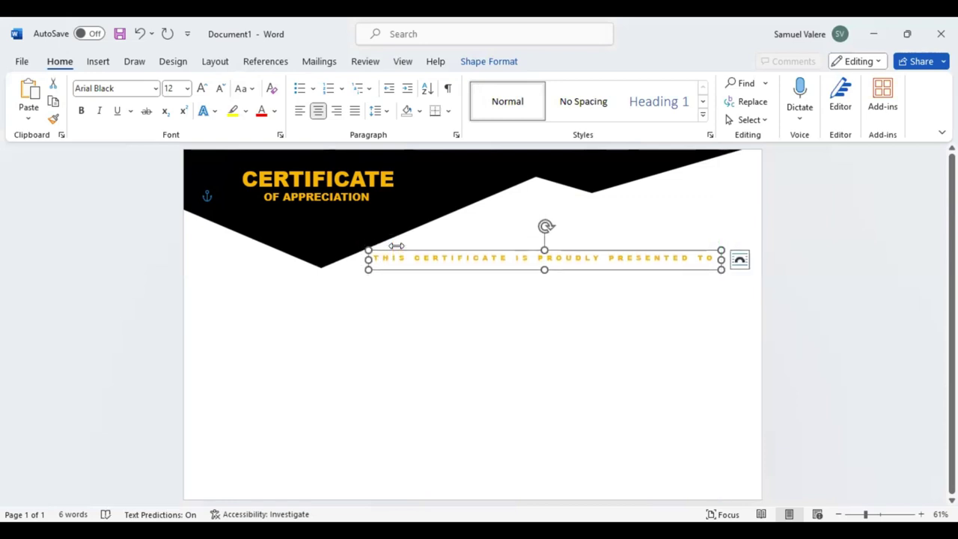
click(98, 62)
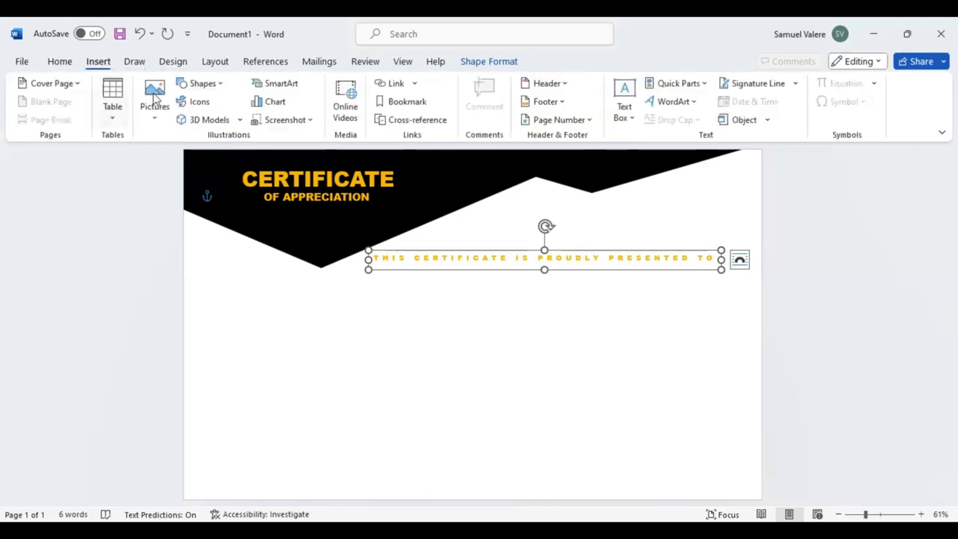
- Draw a text box below the presented-to line and type the recipient's name into it
click(202, 83)
click(182, 122)
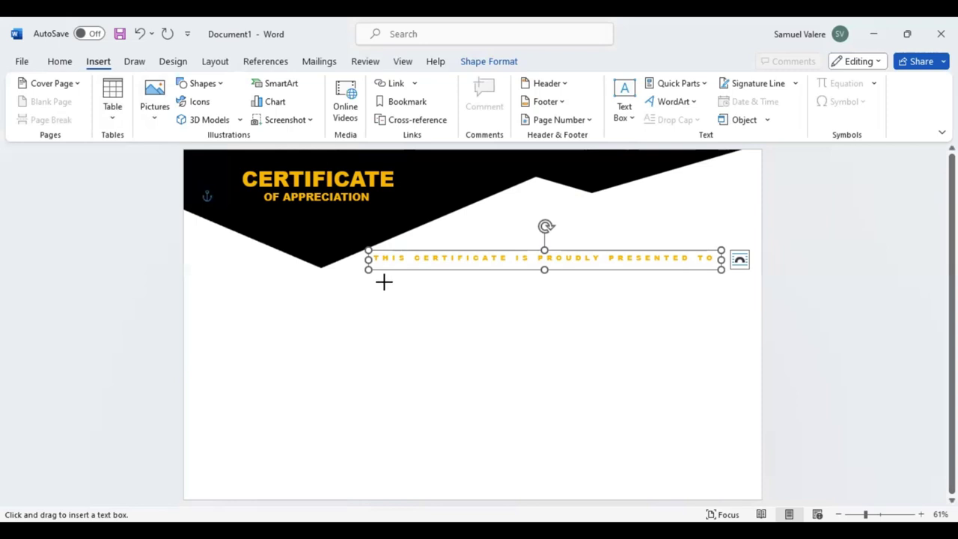
drag(385, 282, 616, 355)
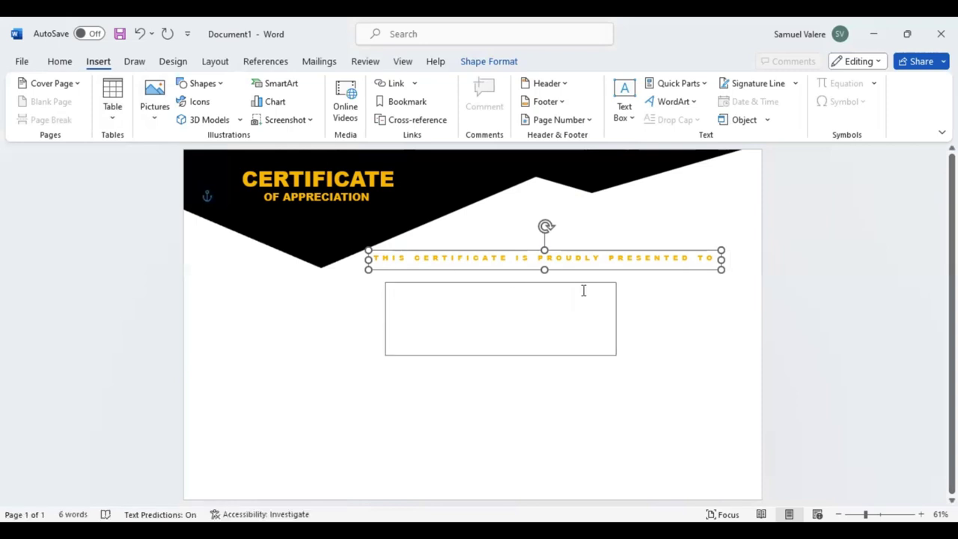
triple_click(552, 260)
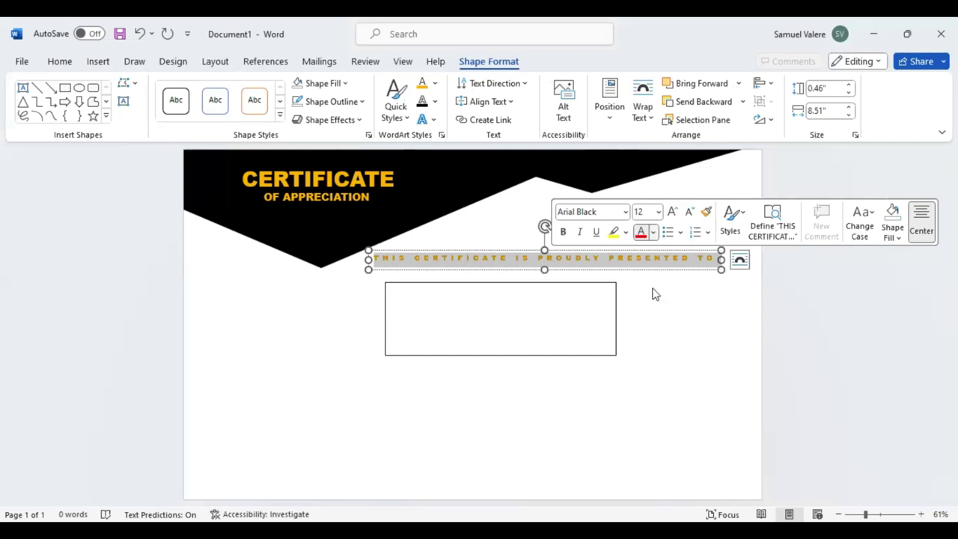
click(493, 318)
text(Sa)
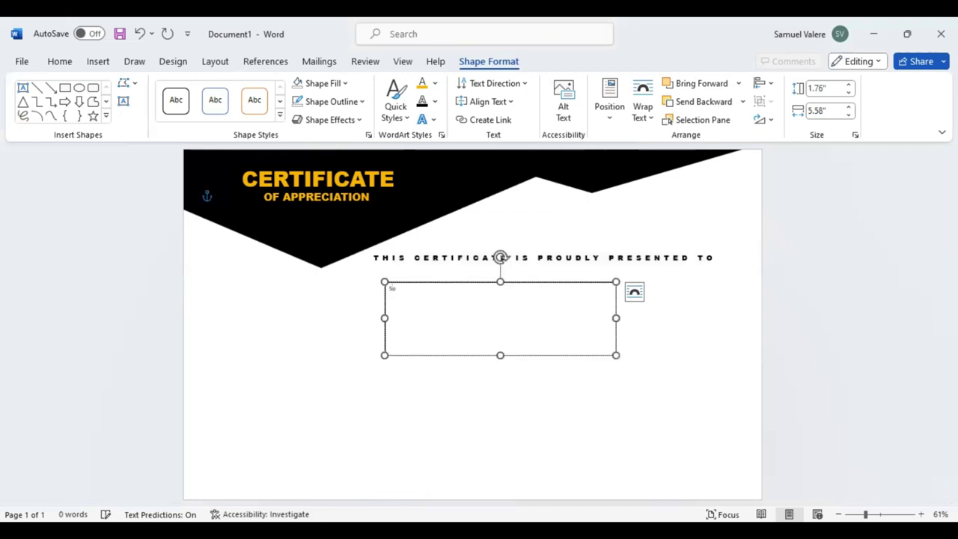
text(uverain J)
text(enel)
triple_click(408, 293)
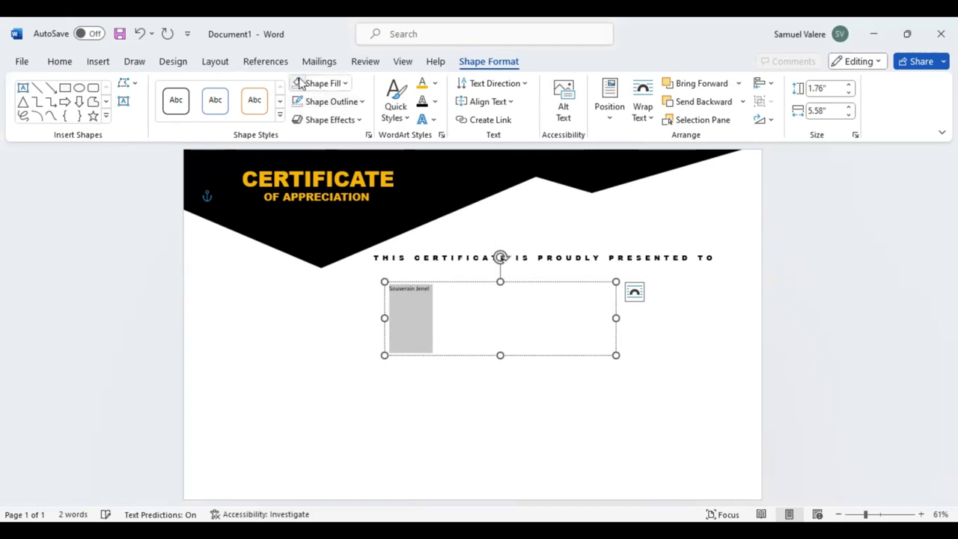
- Centre the recipient's name, set it in Monotype Corsiva, and enlarge it to 90 pt
click(60, 63)
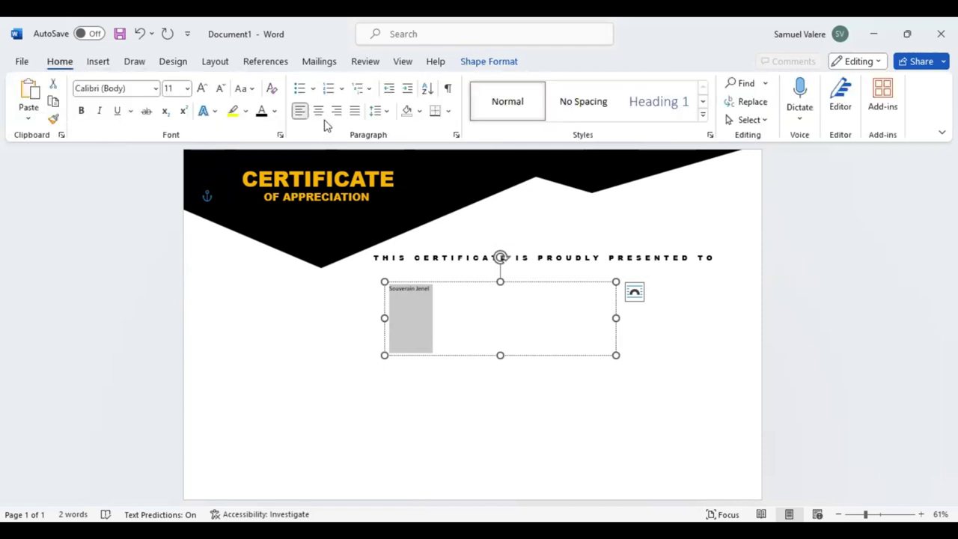
click(316, 114)
click(134, 89)
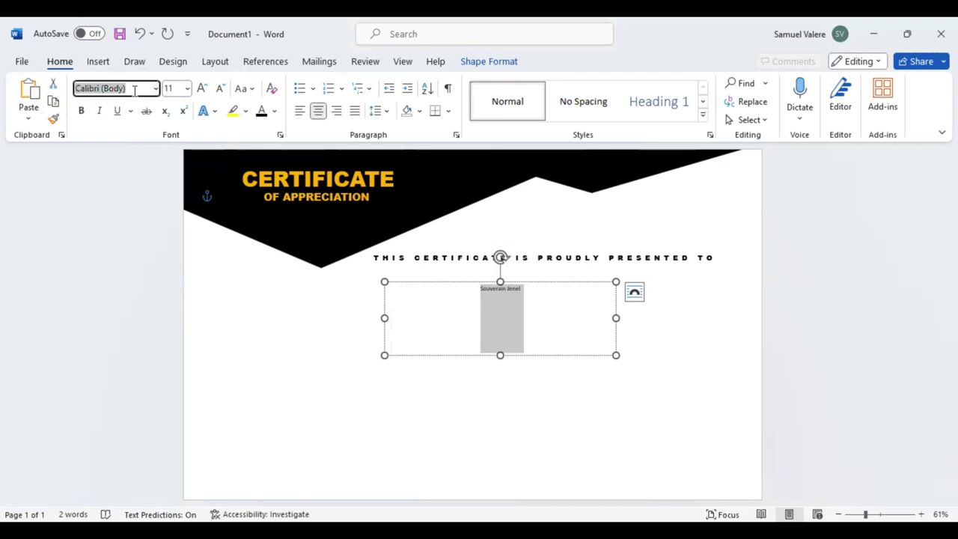
text(Mo)
key(Return)
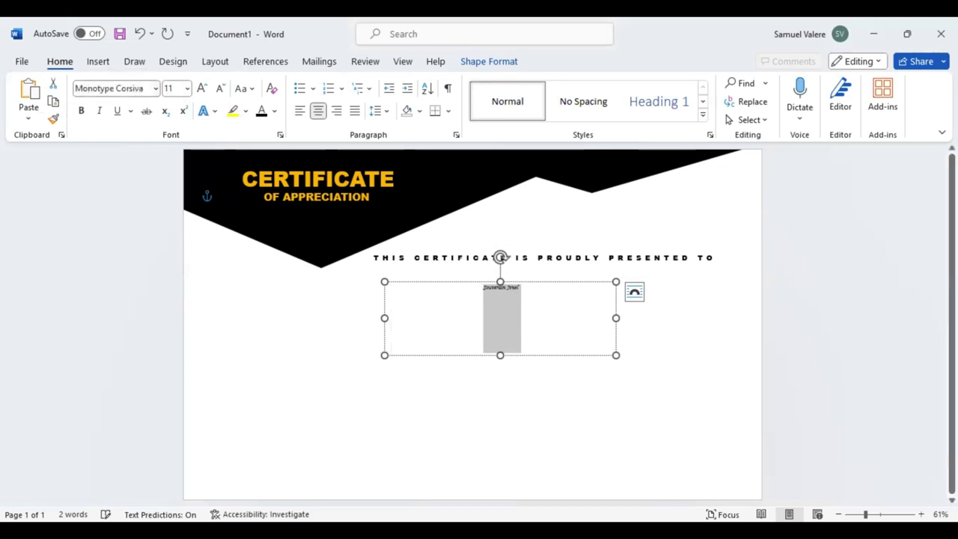
click(201, 88)
click(202, 88)
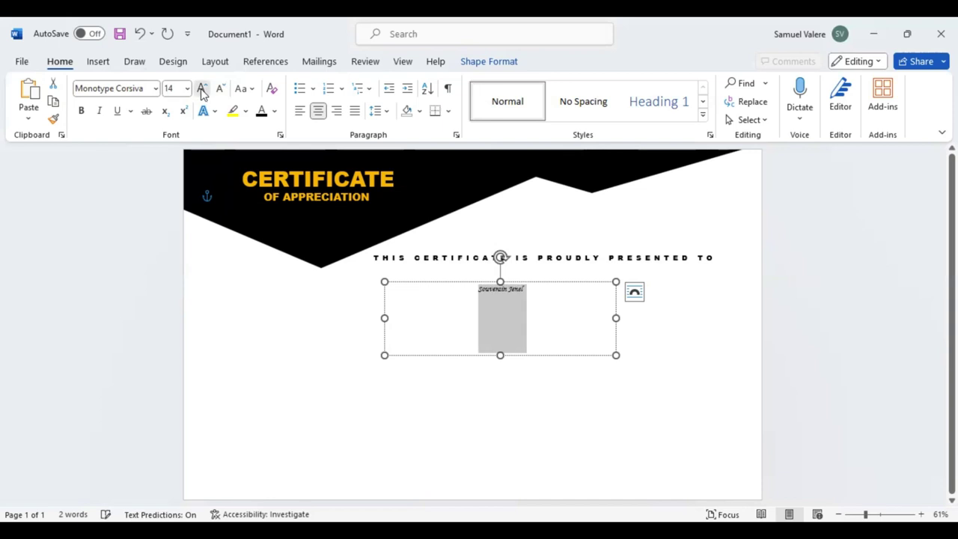
click(202, 88)
click(202, 89)
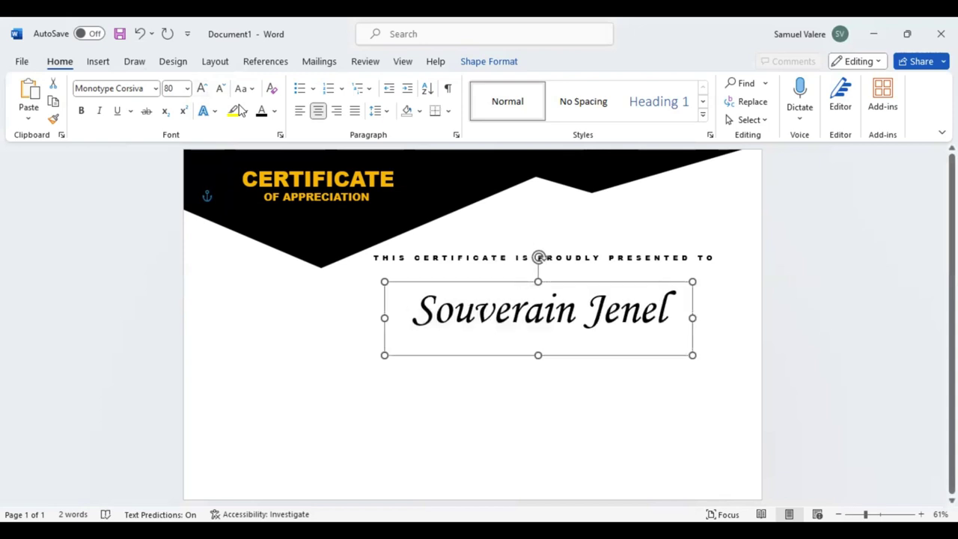
click(203, 88)
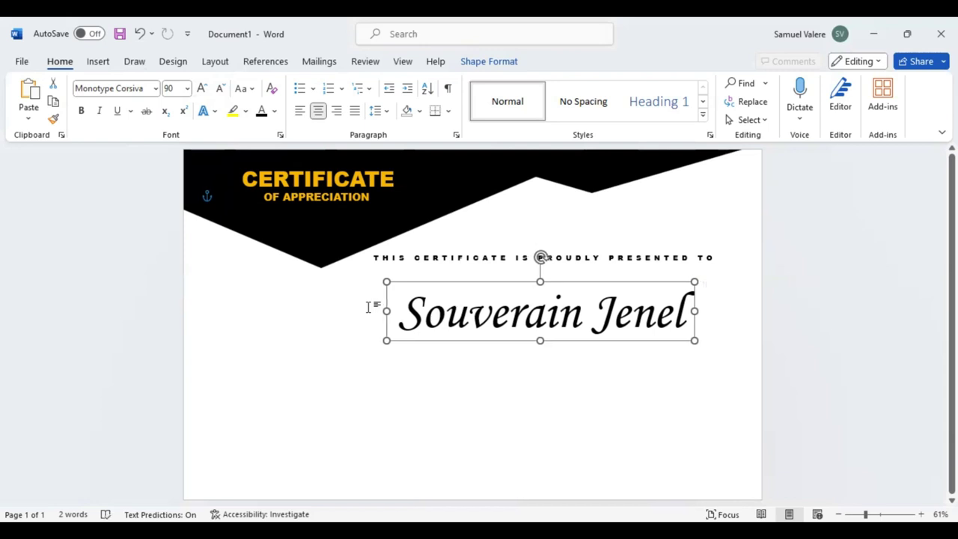
- Nudge the name box right and up under the subtitle, then select the name text
key(Up)
key(Right)
key(Right)
key(Right)
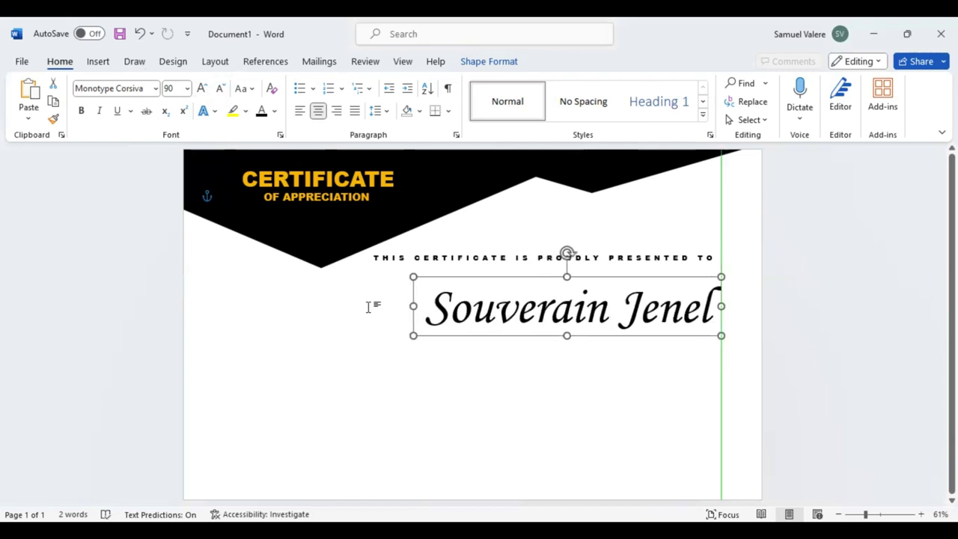
key(Up)
key(Up)
key(Up)
key(Up)
key(Up)
key(Up)
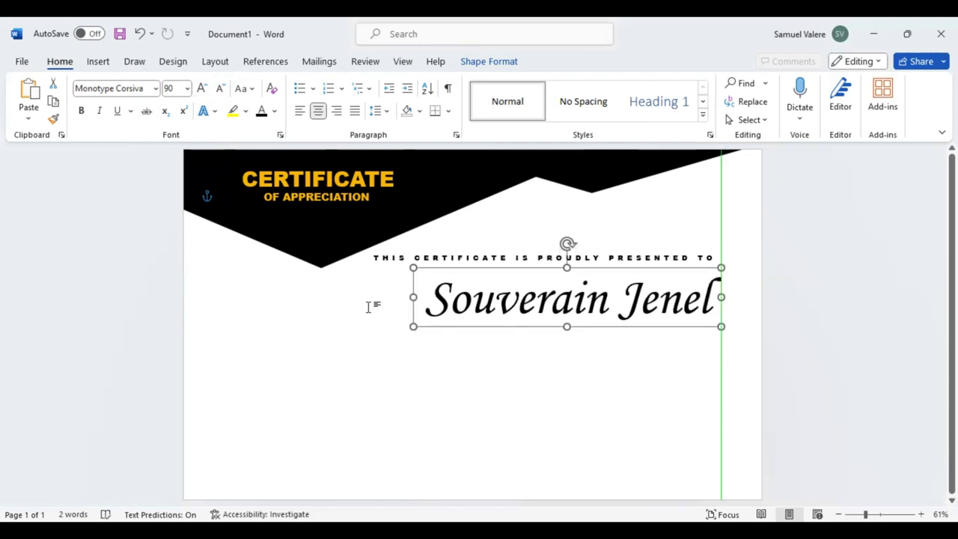
key(ctrl+z)
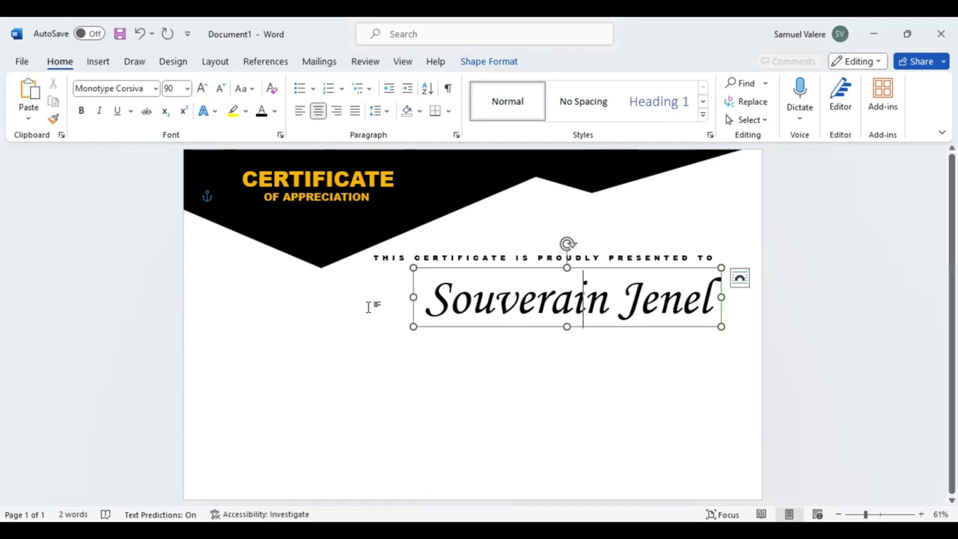
key(ctrl+shift+Left)
key(ctrl+shift+Right)
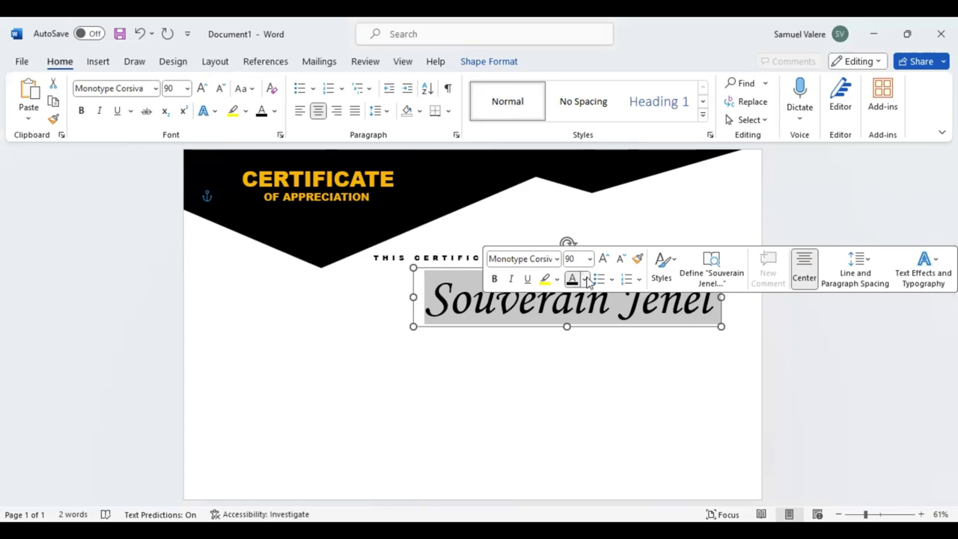
- Open the name's font colour gradient options to reach its text fill settings
click(587, 279)
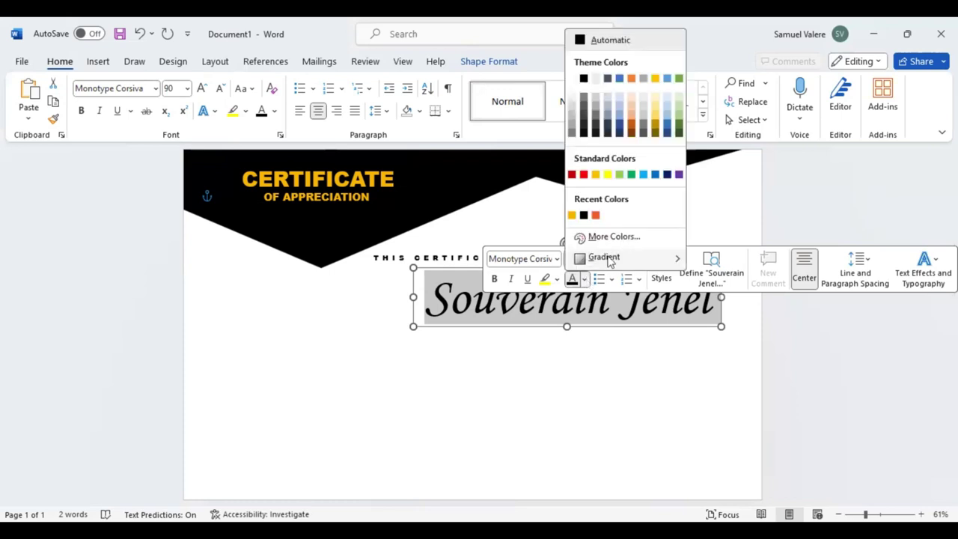
mouse_move(607, 258)
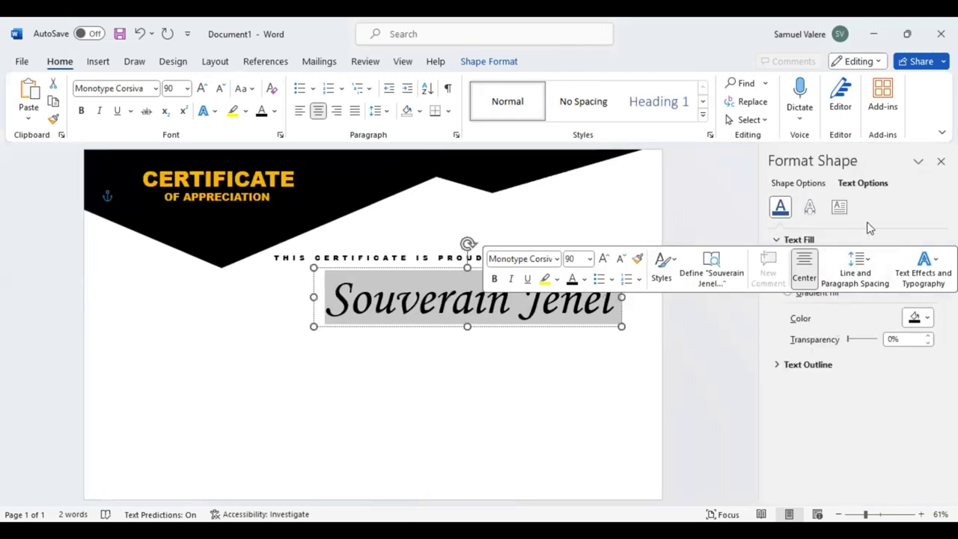
- Give the name a gradient fill with the middle stops removed, black left end and gold right end
click(801, 294)
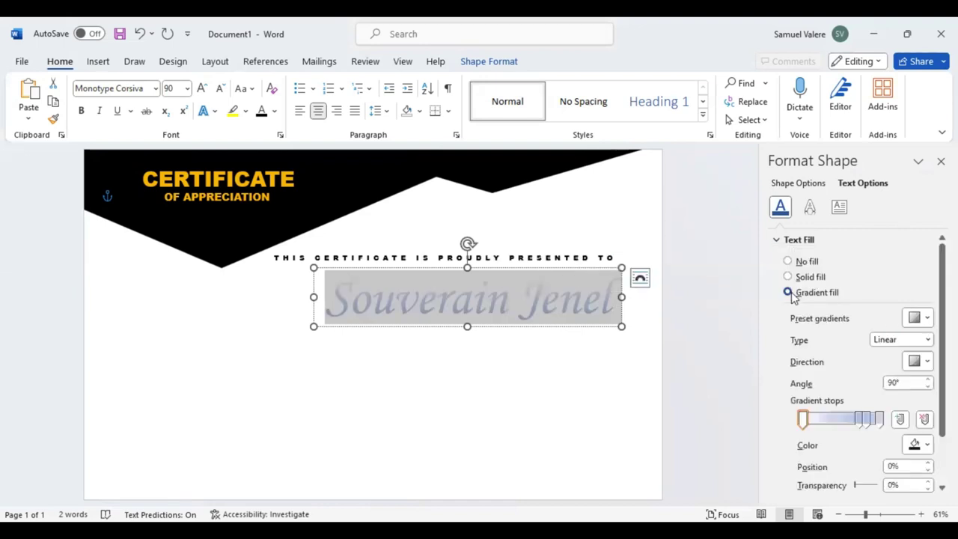
click(867, 421)
click(924, 419)
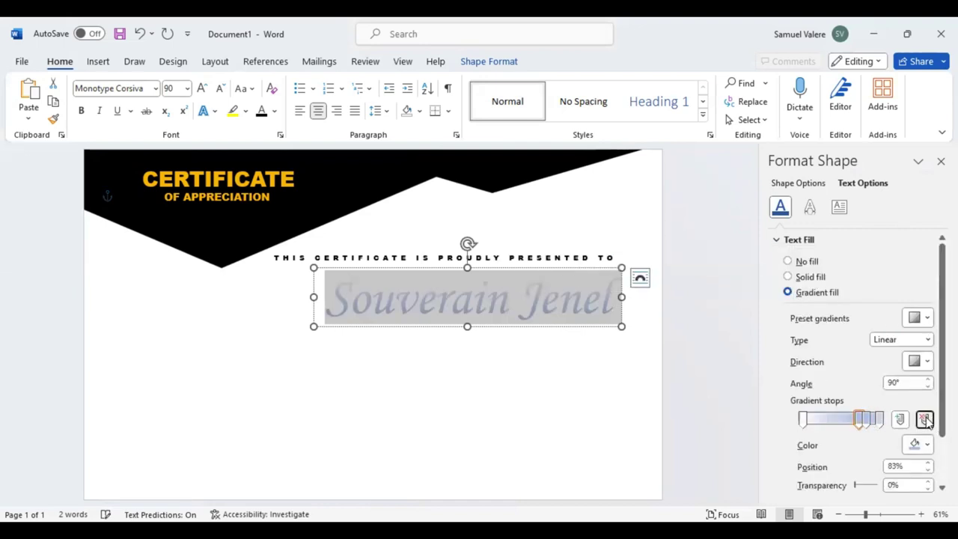
click(926, 420)
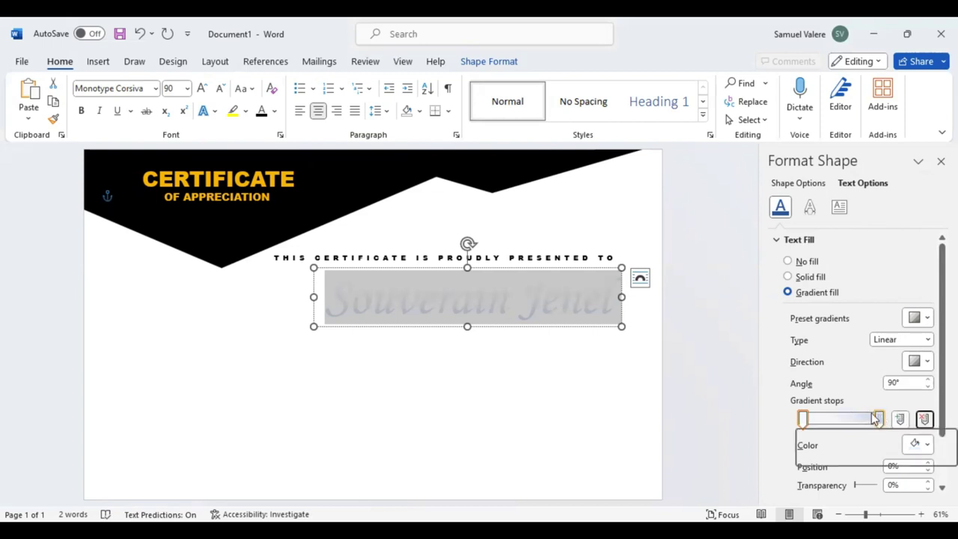
click(804, 421)
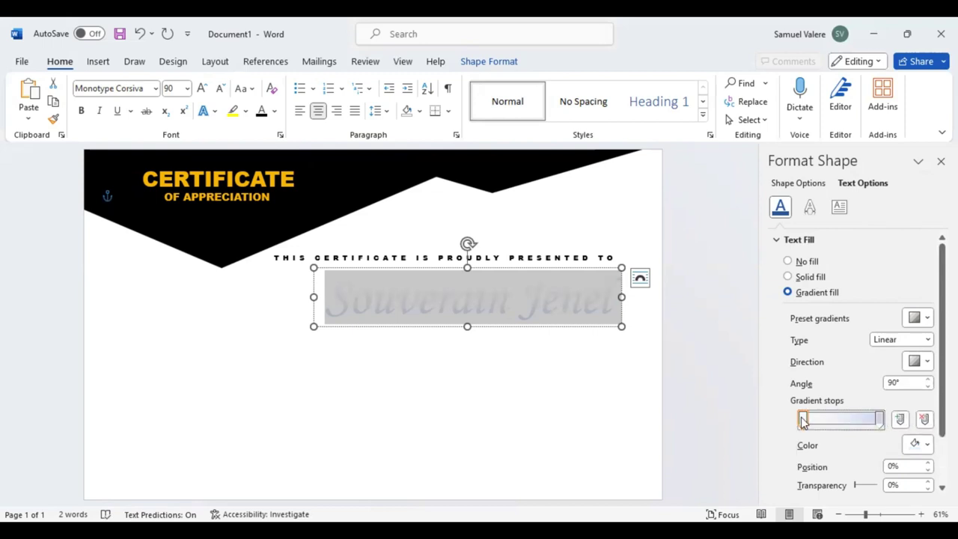
click(928, 445)
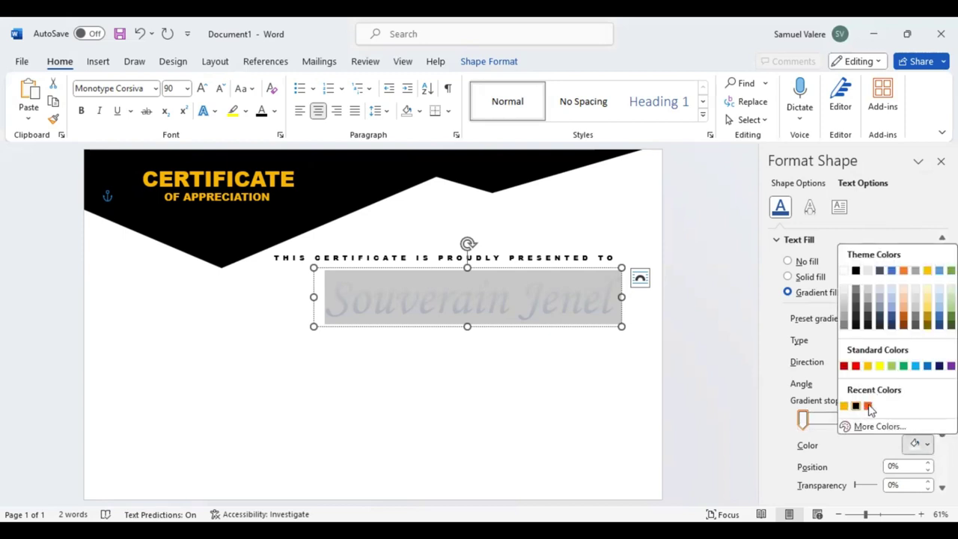
click(856, 406)
click(879, 419)
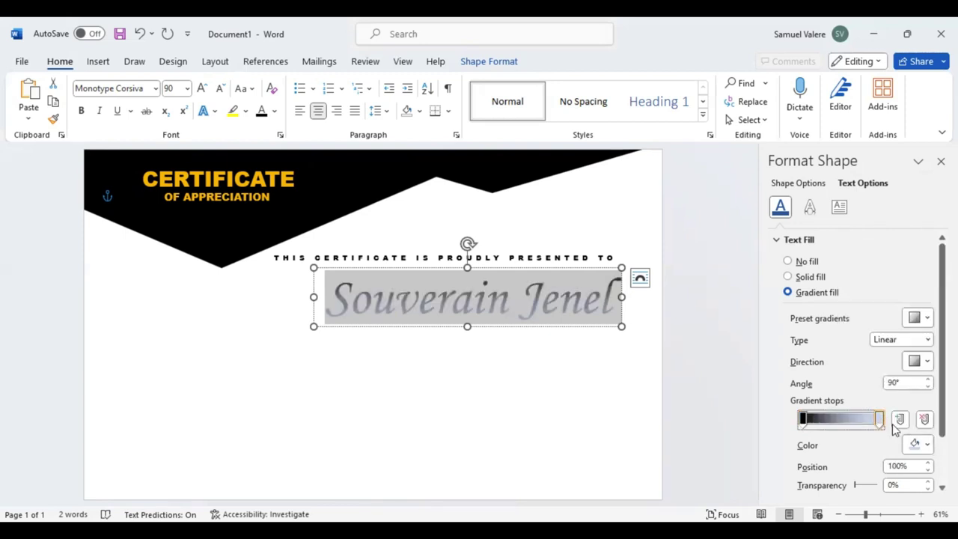
click(929, 444)
click(856, 406)
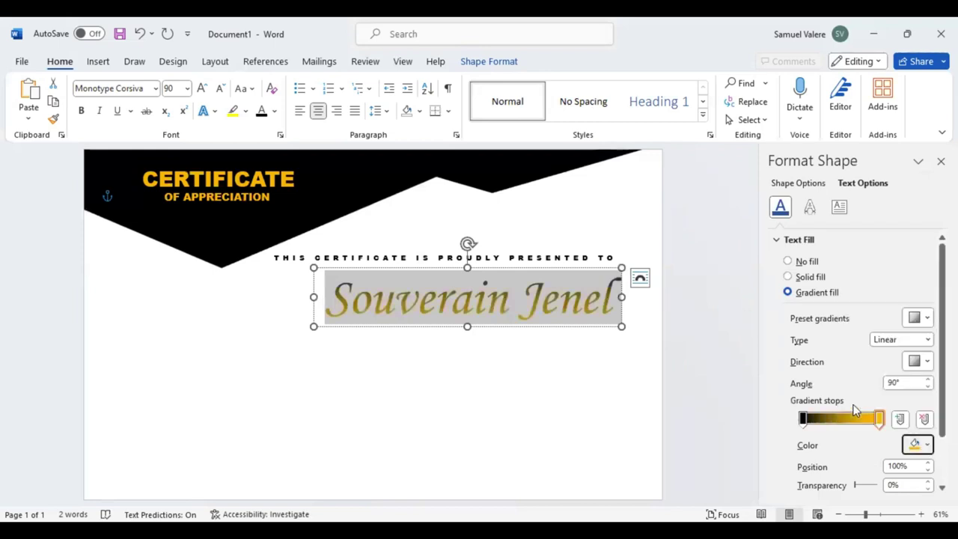
- Add a black gradient stop at about 30% and close the formatting pane
click(806, 420)
click(815, 421)
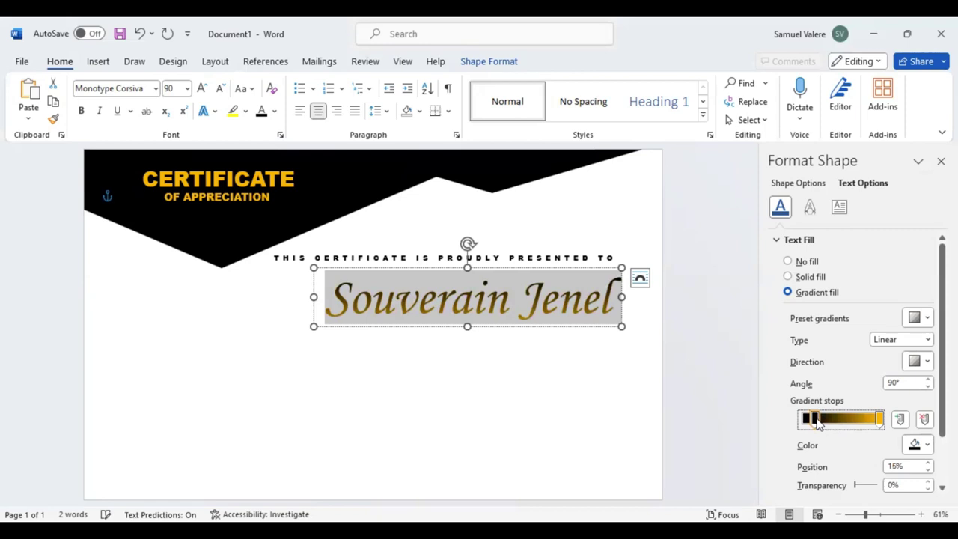
drag(818, 423, 825, 421)
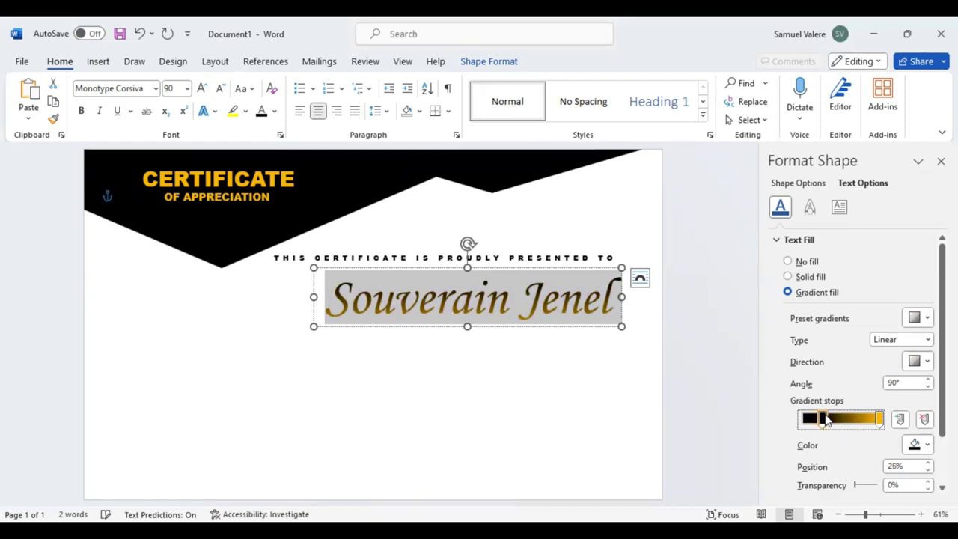
drag(824, 420, 829, 421)
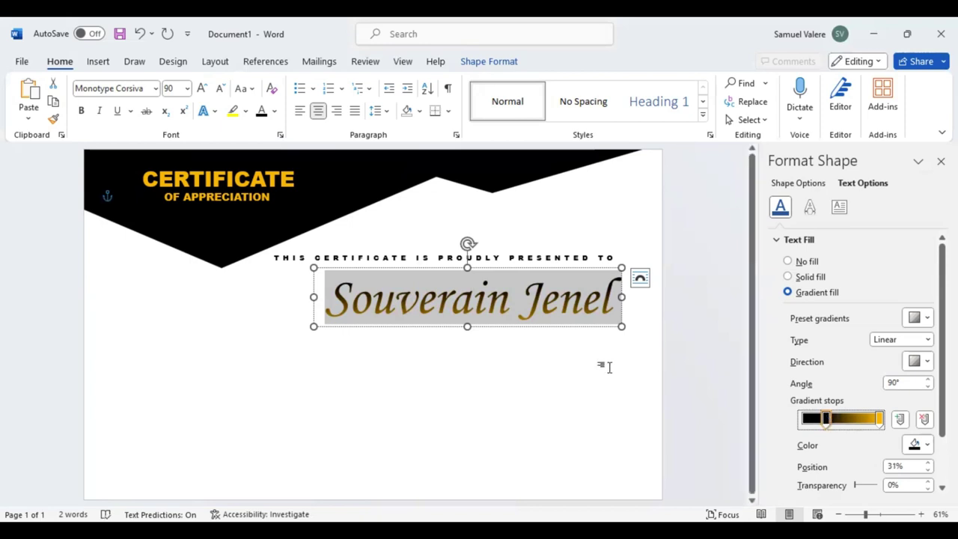
click(537, 327)
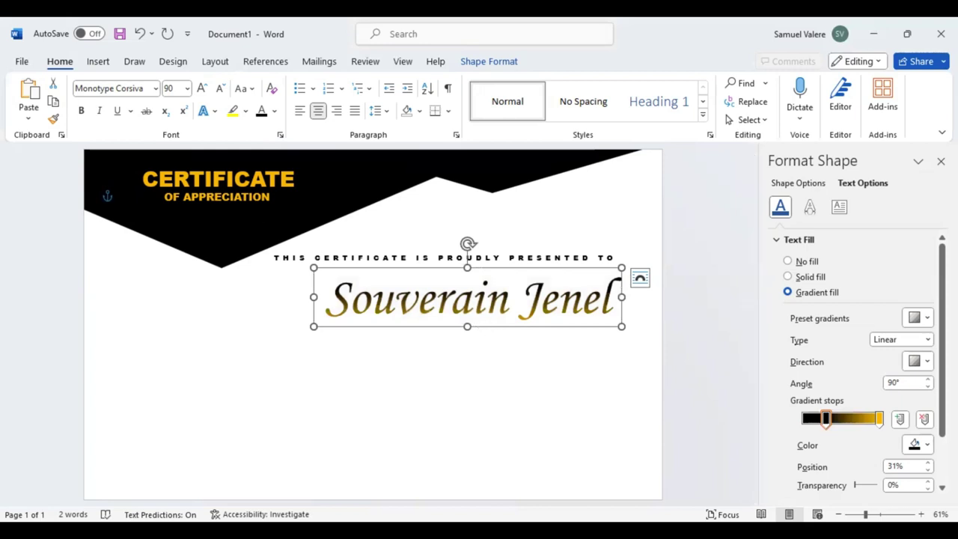
click(937, 161)
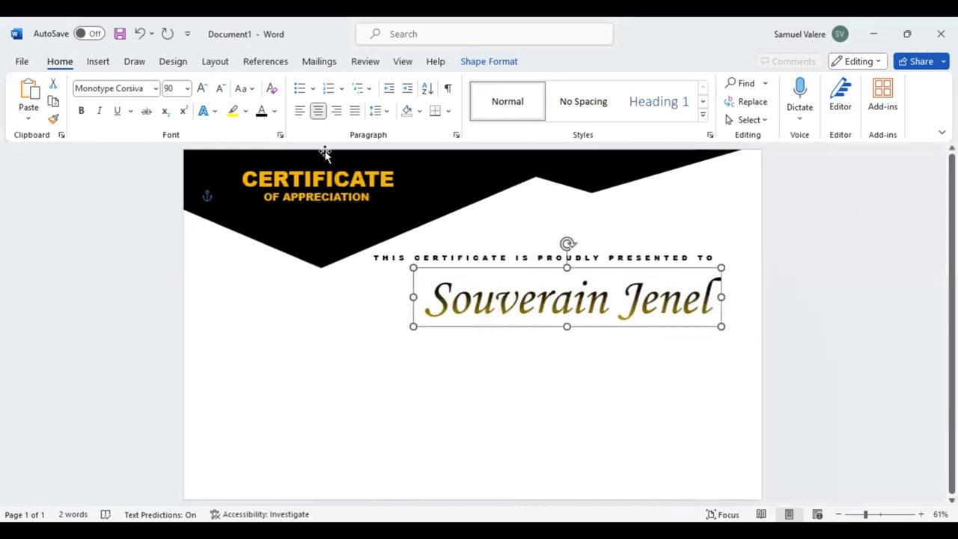
- Draw a text box below the name, paste the appreciation paragraph, and shorten the box slightly
click(98, 62)
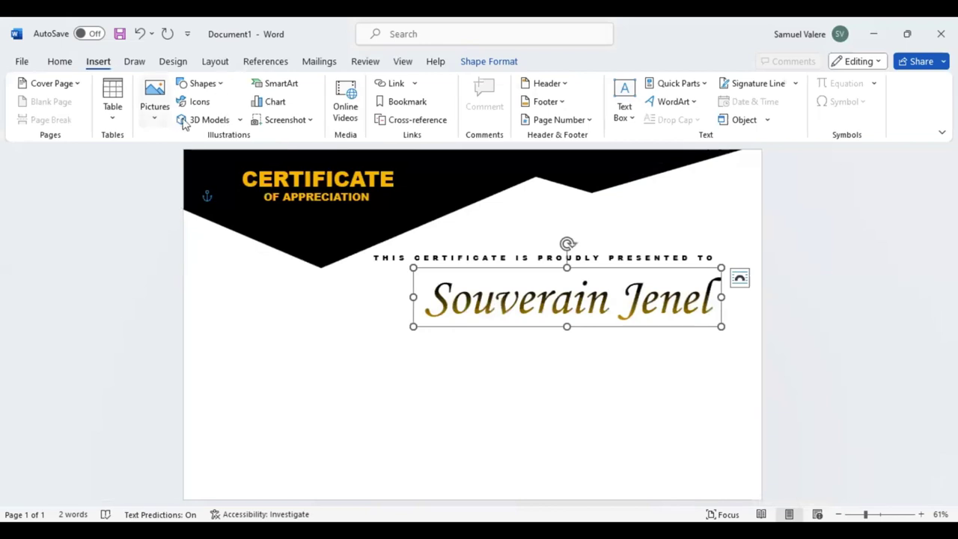
drag(435, 343, 654, 429)
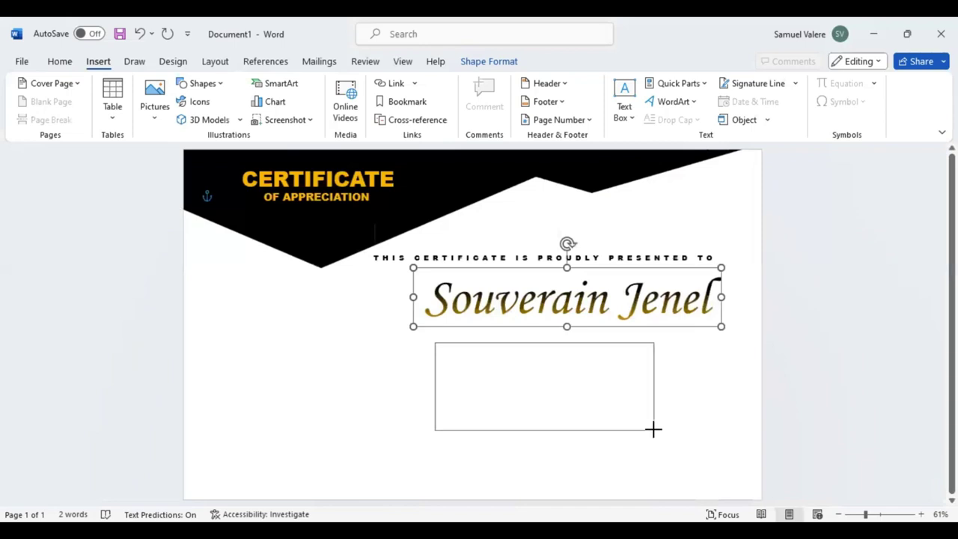
text(With immense gratitude, we acknowledge your outstanding accomplishments. Your consistent dedication, meticulous attention to detail, and relentless pursuit of perfection have transformed challenges into triumphs. This certificate serves as a tribute to your extraordinary contributions.)
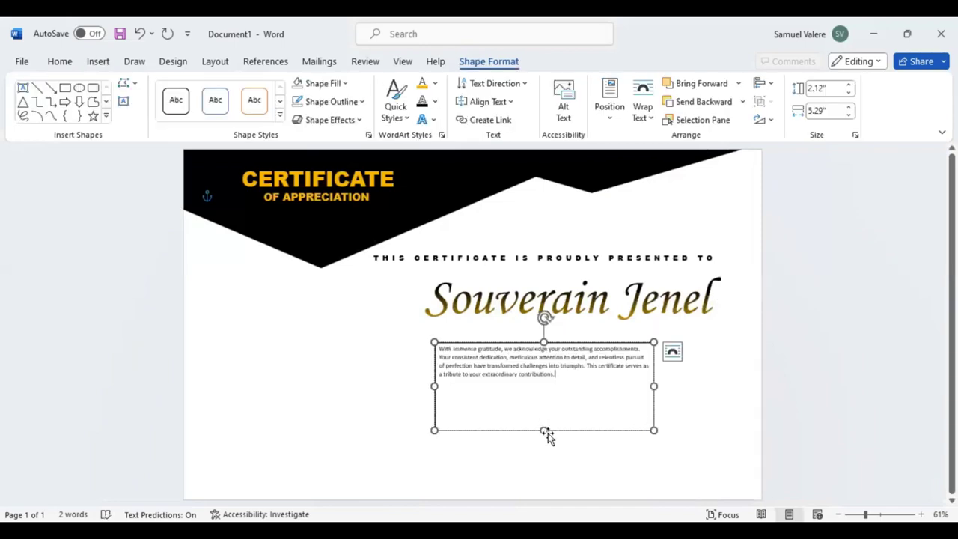
drag(544, 430, 544, 426)
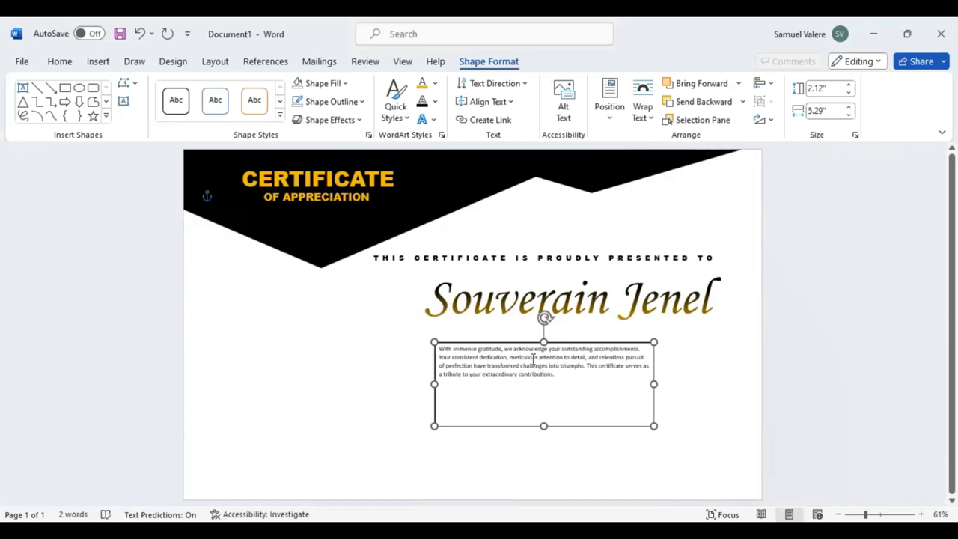
triple_click(534, 358)
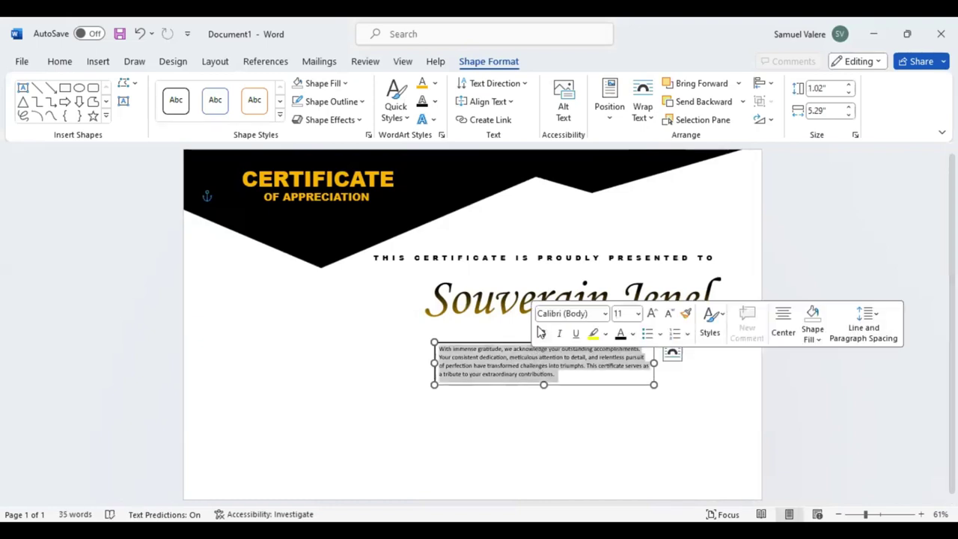
click(60, 63)
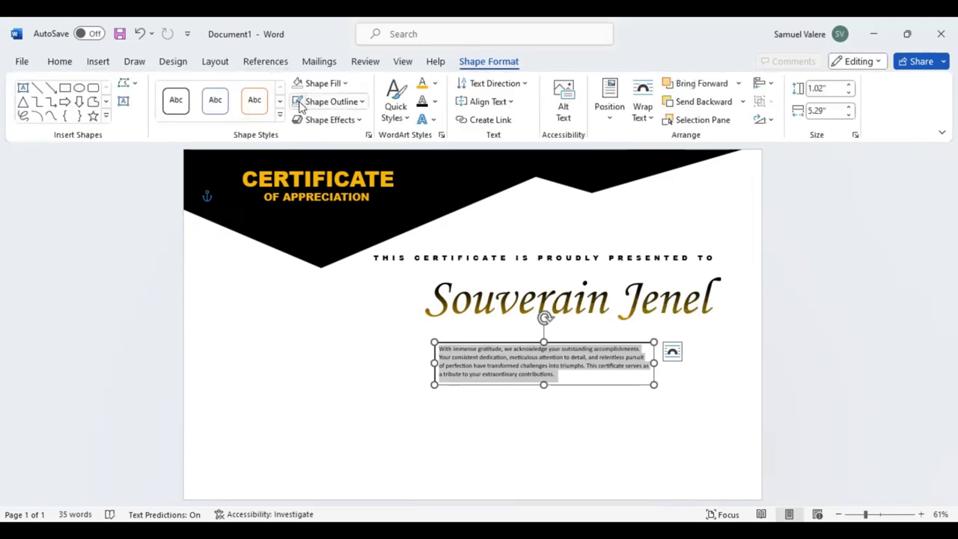
- Centre the appreciation paragraph and set it in 14 pt Arial Black
click(59, 62)
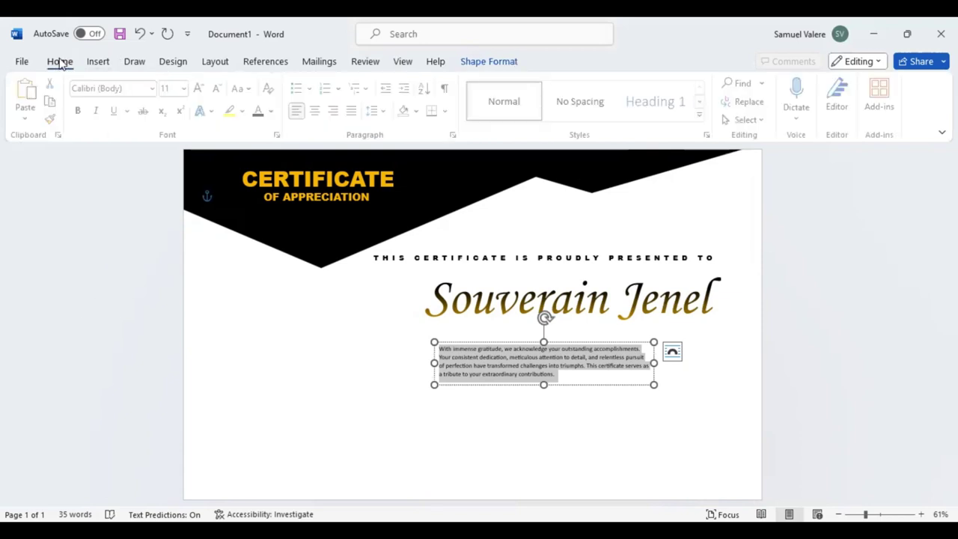
click(318, 111)
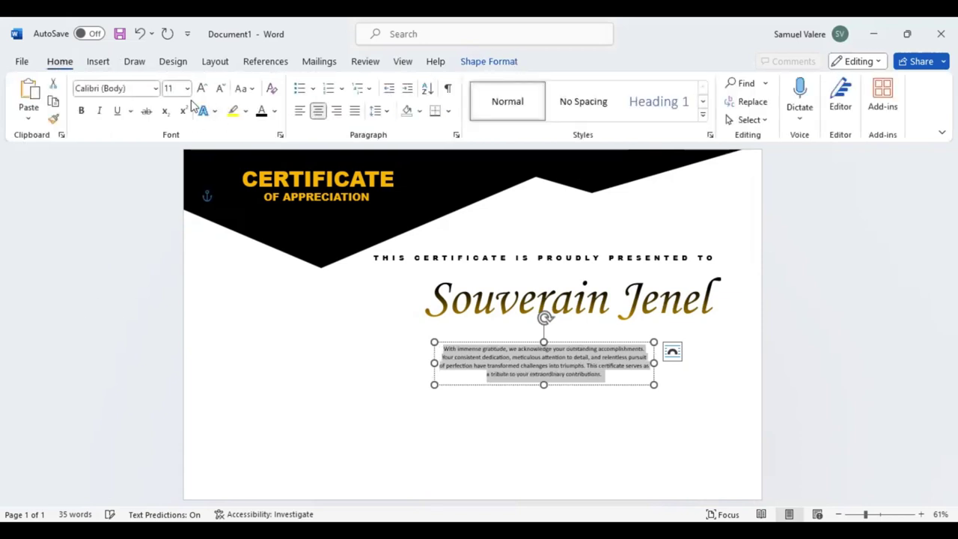
click(135, 88)
text(Arial Black)
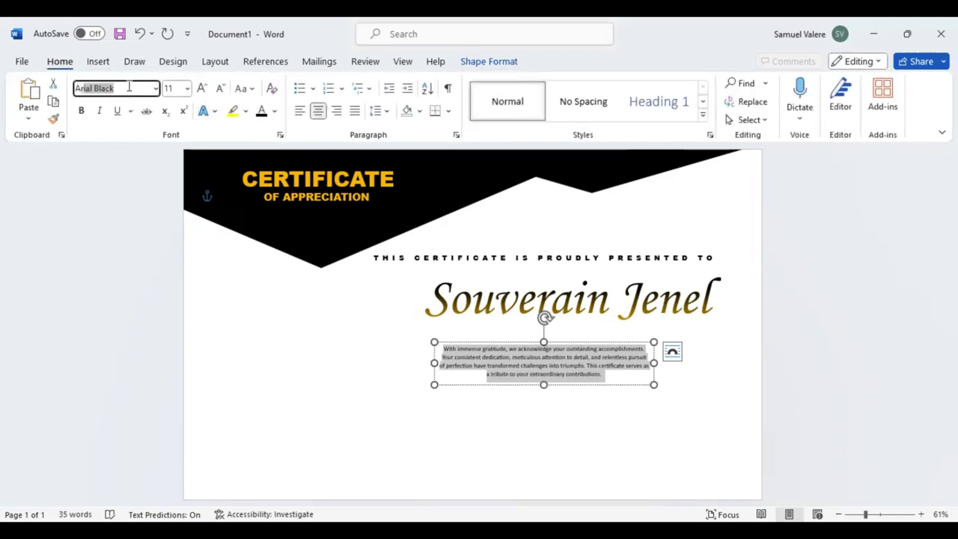
key(Return)
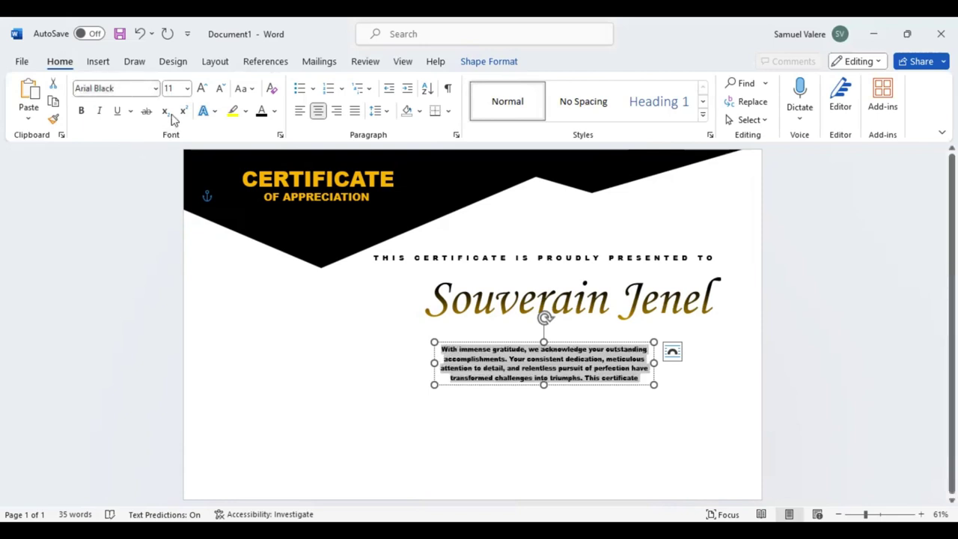
click(201, 88)
click(201, 88)
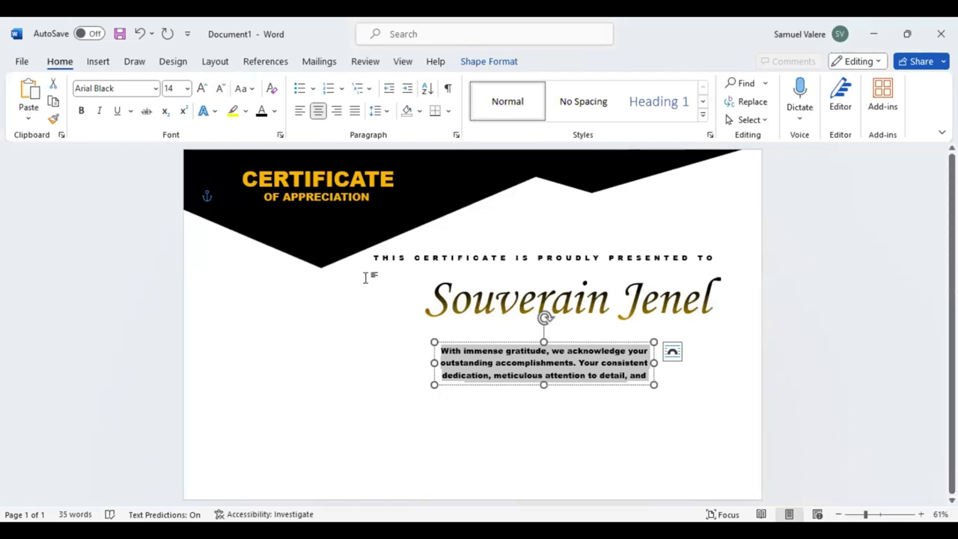
- Widen the paragraph box on both sides so the text wraps into four lines
key(Escape)
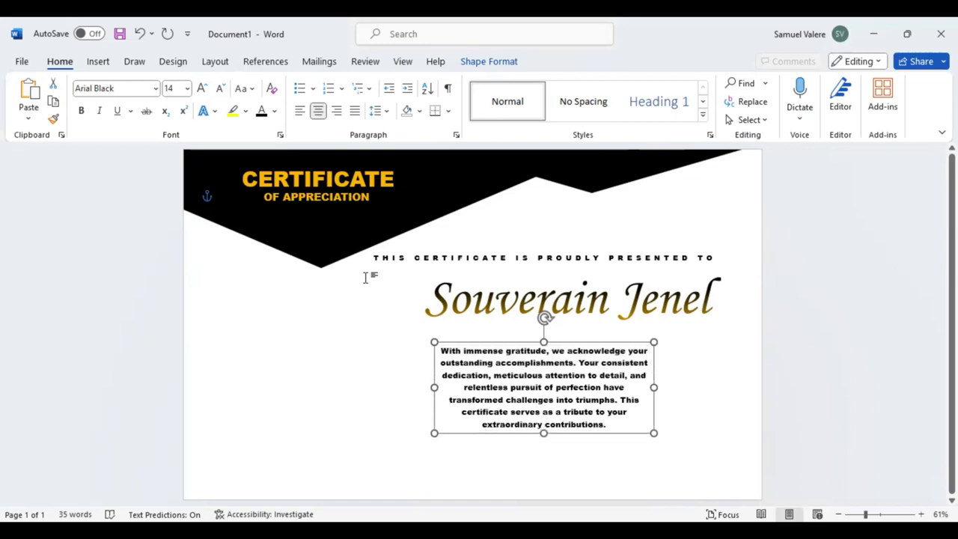
drag(654, 391, 721, 391)
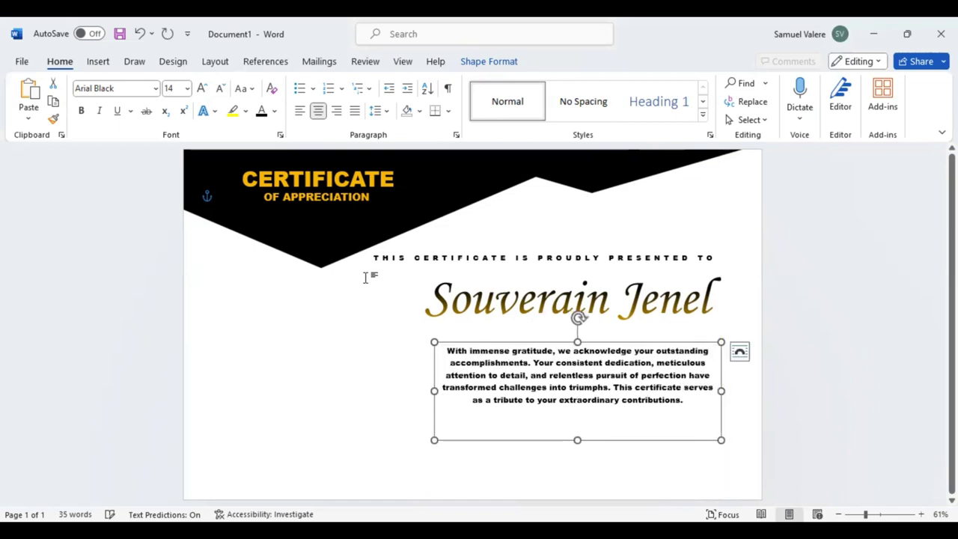
drag(434, 391, 359, 376)
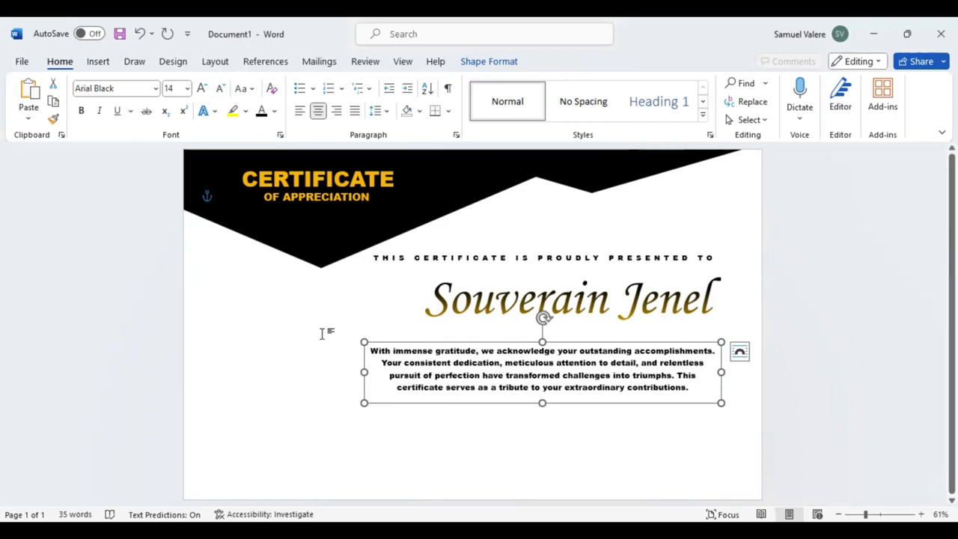
- Draw a small text box below the paragraph at left and type 'Signature'
click(98, 62)
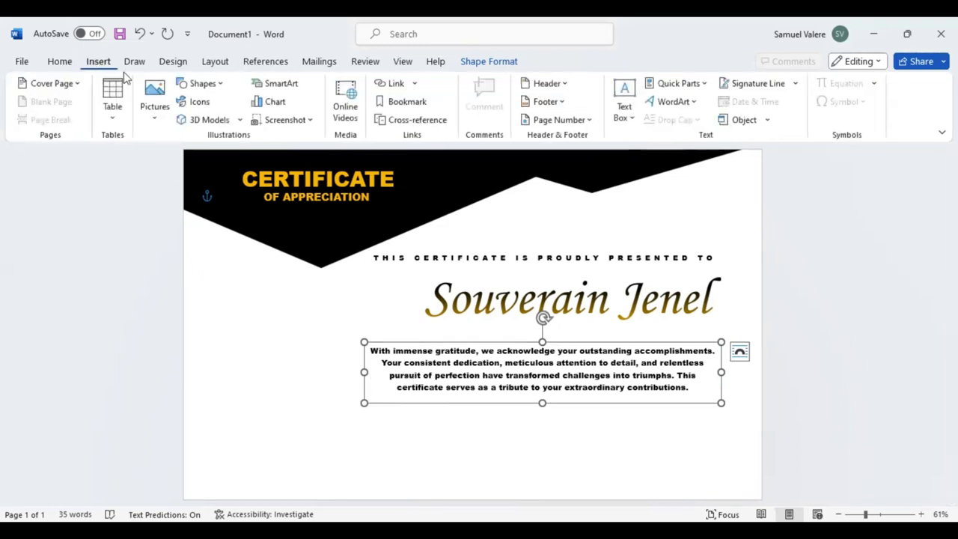
click(202, 83)
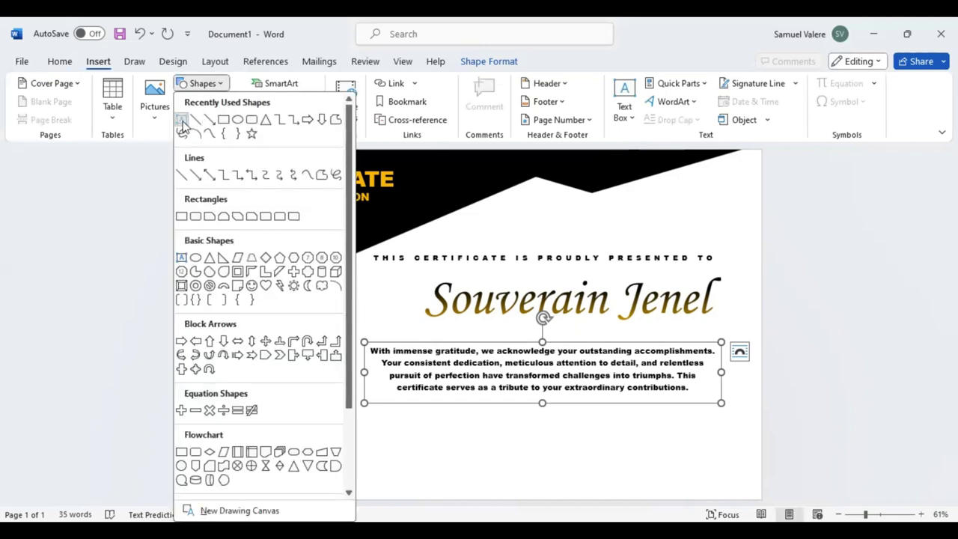
click(182, 120)
mouse_move(356, 445)
mouse_down()
mouse_move(410, 471)
mouse_move(426, 462)
mouse_up()
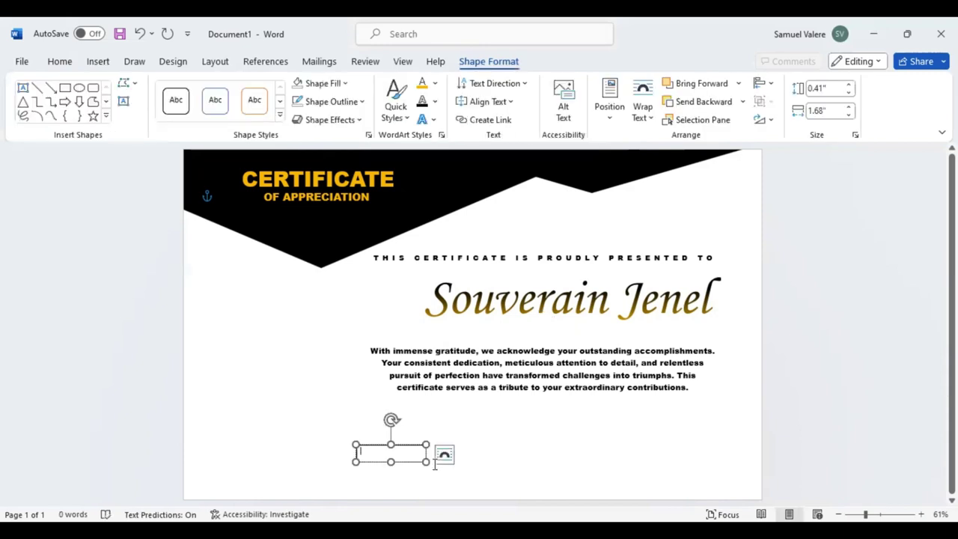
text(Signature)
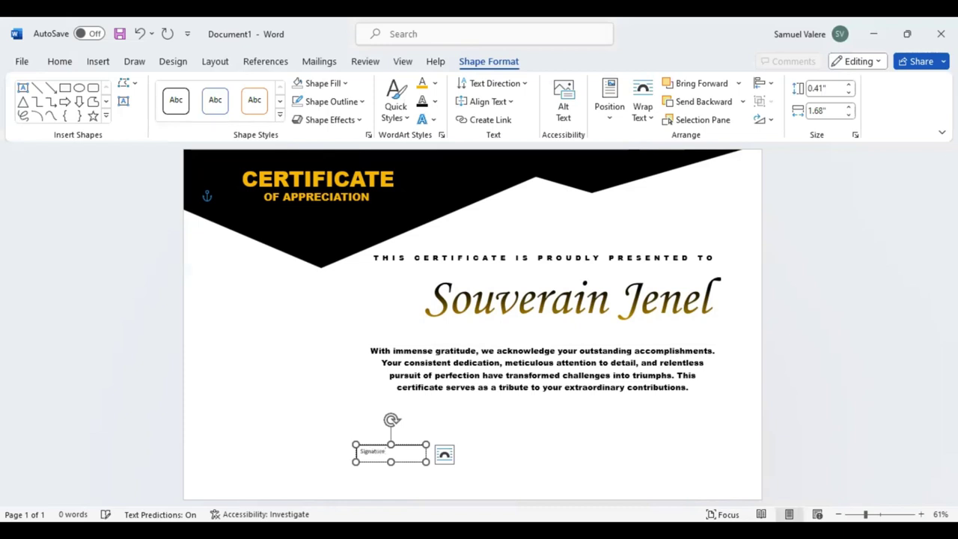
double_click(372, 452)
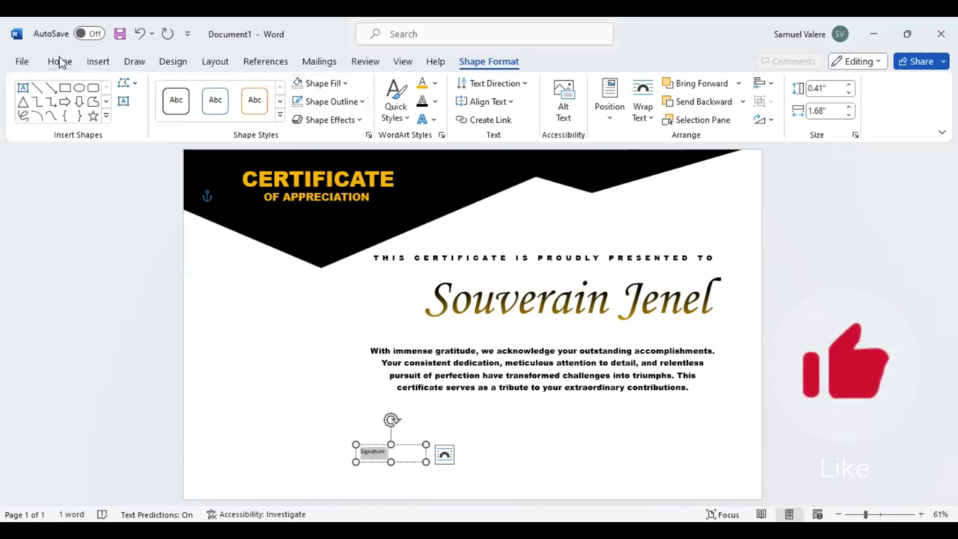
- Centre 'Signature' in its box, enlarge it slightly, and set it in Arial Black
click(60, 62)
click(318, 113)
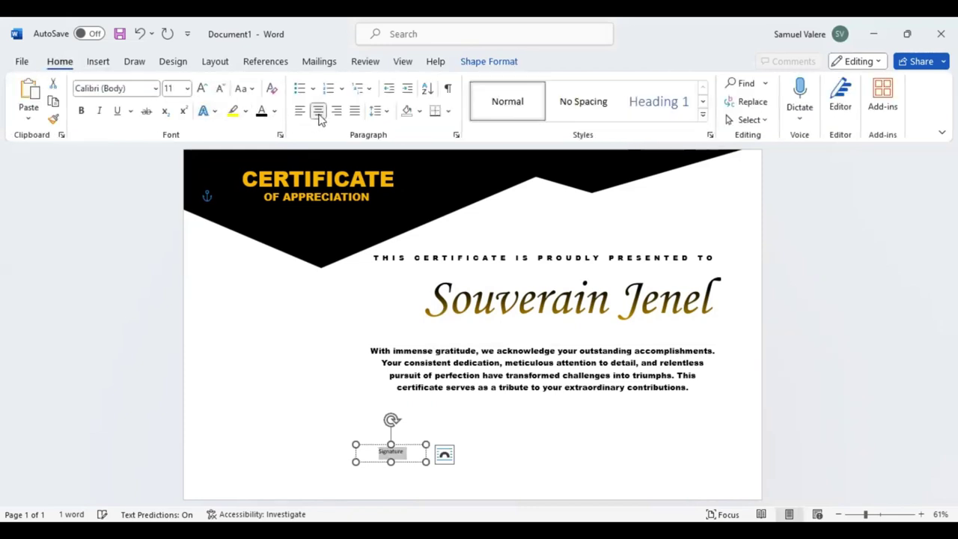
click(201, 90)
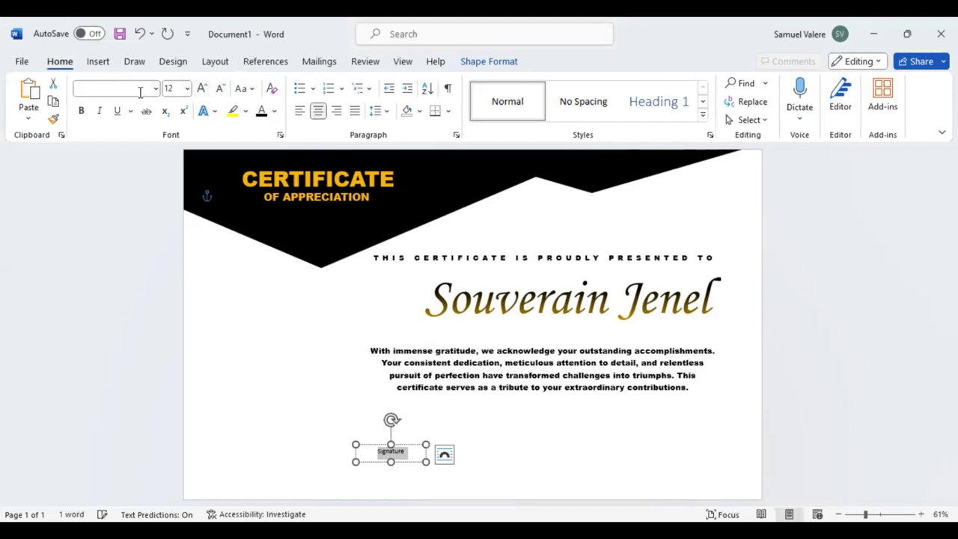
click(139, 87)
text(Arial Black)
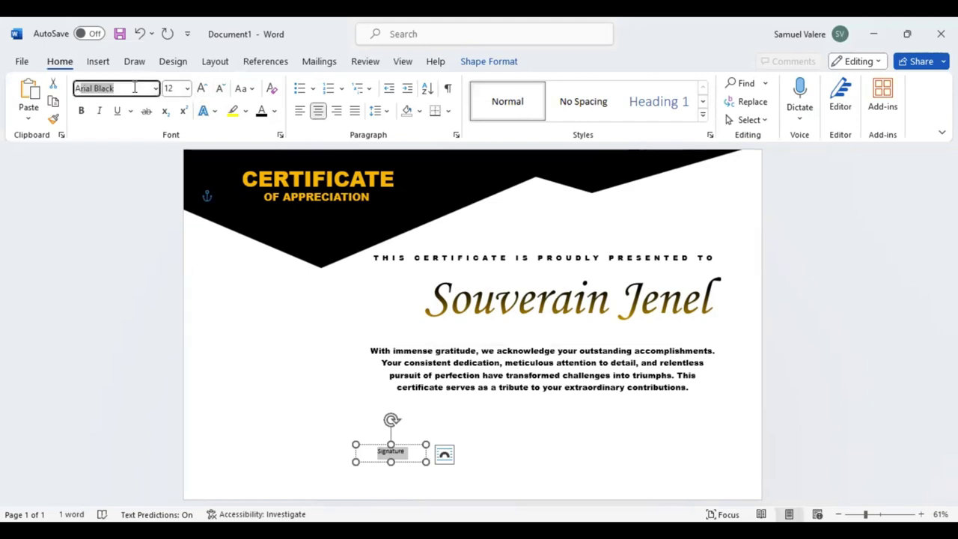
key(Return)
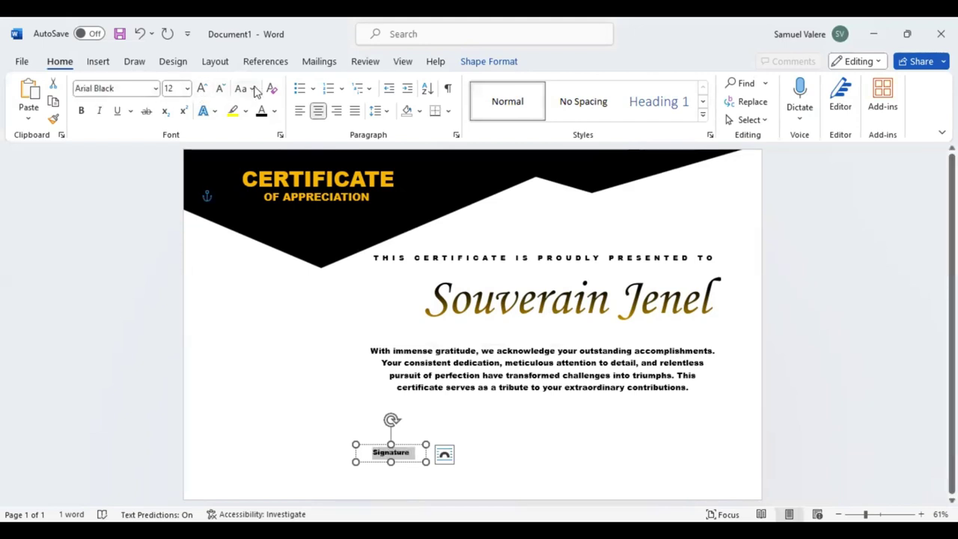
- Make the label UPPERCASE at 11 pt, resize its box, and place a copy at the right
click(253, 89)
click(279, 148)
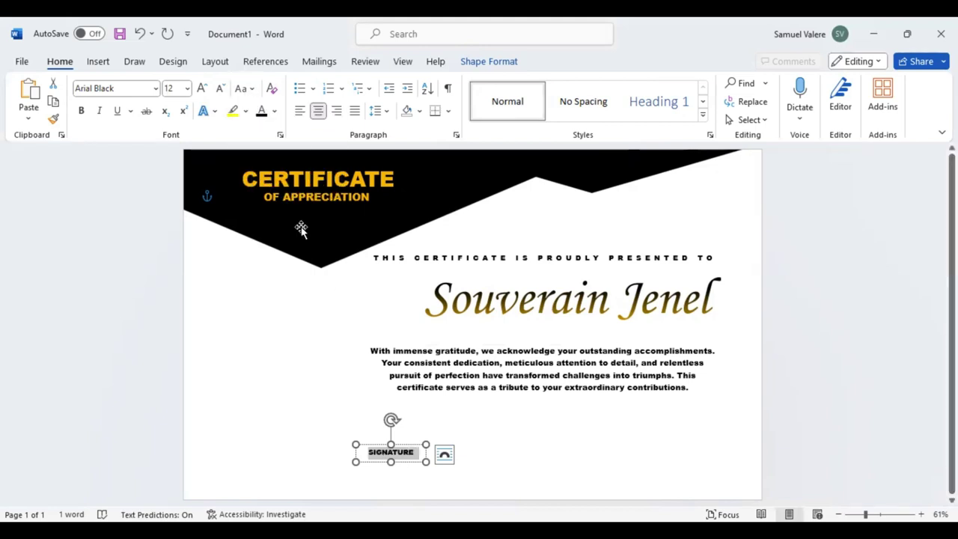
click(220, 88)
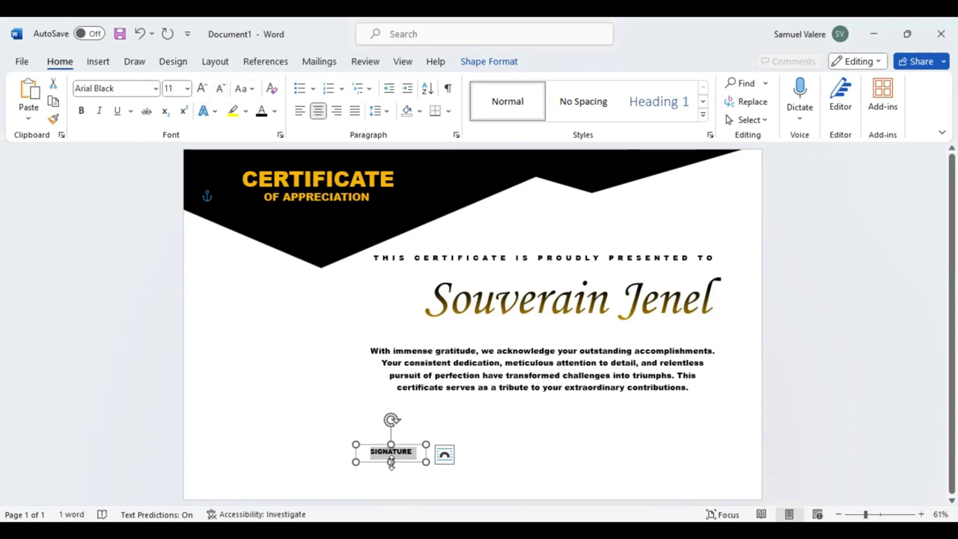
mouse_move(391, 462)
mouse_down()
mouse_move(709, 464)
mouse_move(710, 453)
mouse_up()
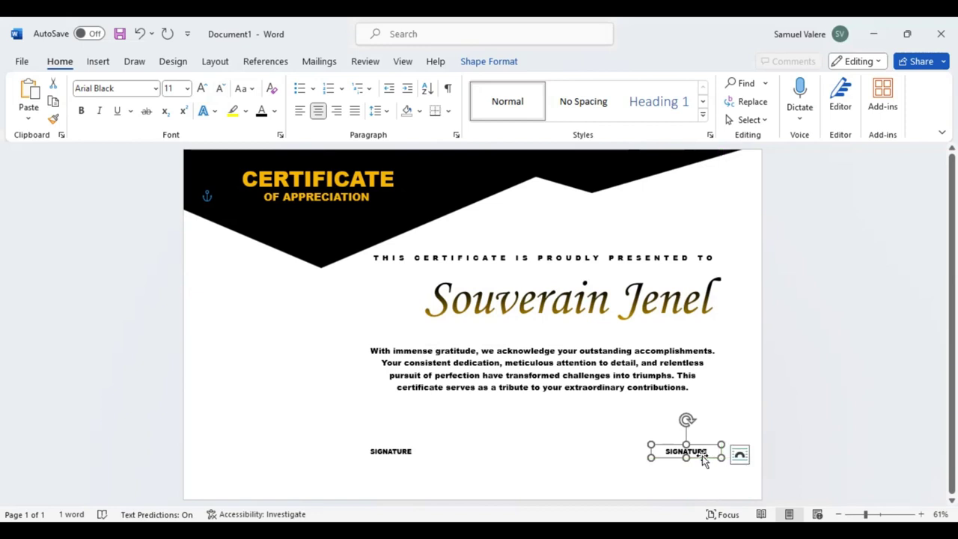
mouse_move(701, 462)
mouse_down()
mouse_move(700, 473)
mouse_move(688, 457)
mouse_up()
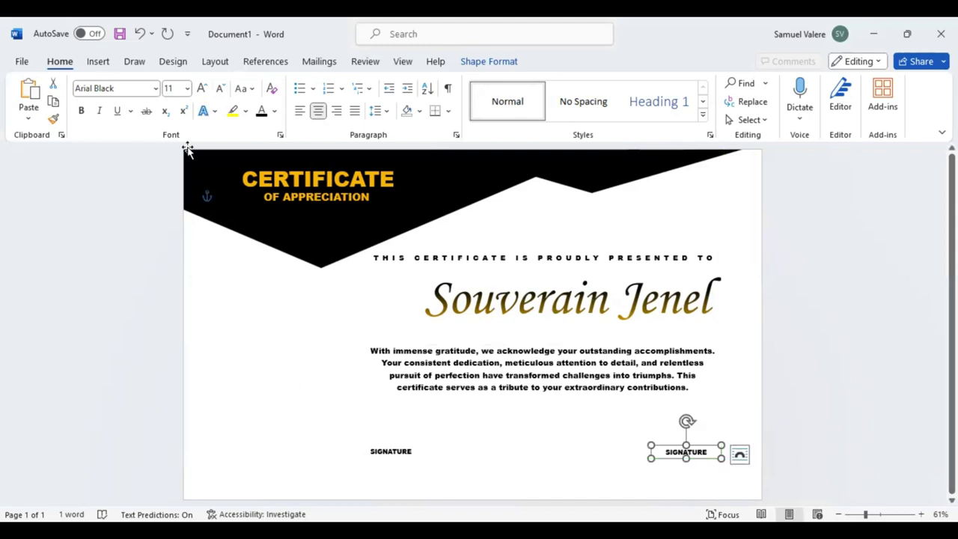
- Draw a straight line just above the left SIGNATURE label
click(98, 63)
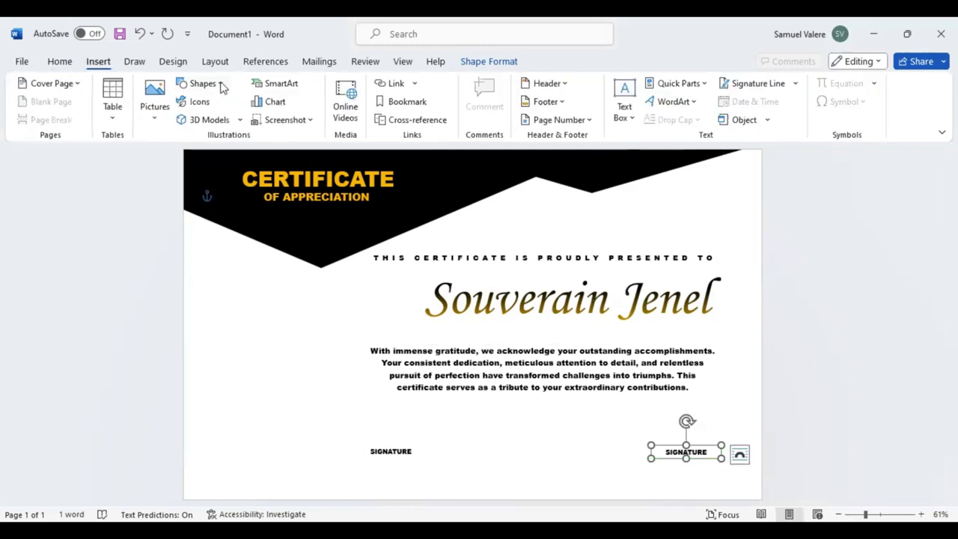
click(201, 83)
click(205, 121)
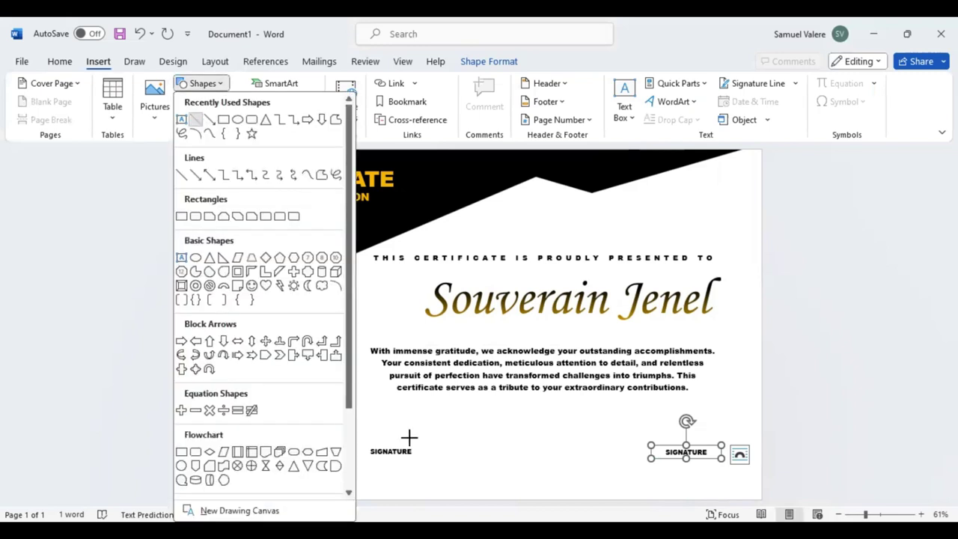
drag(354, 445, 434, 445)
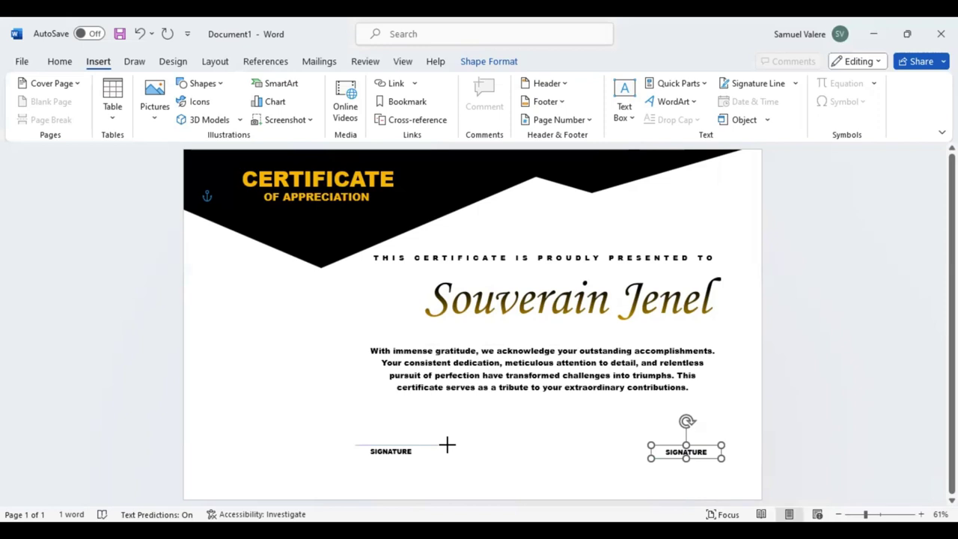
drag(447, 445, 447, 444)
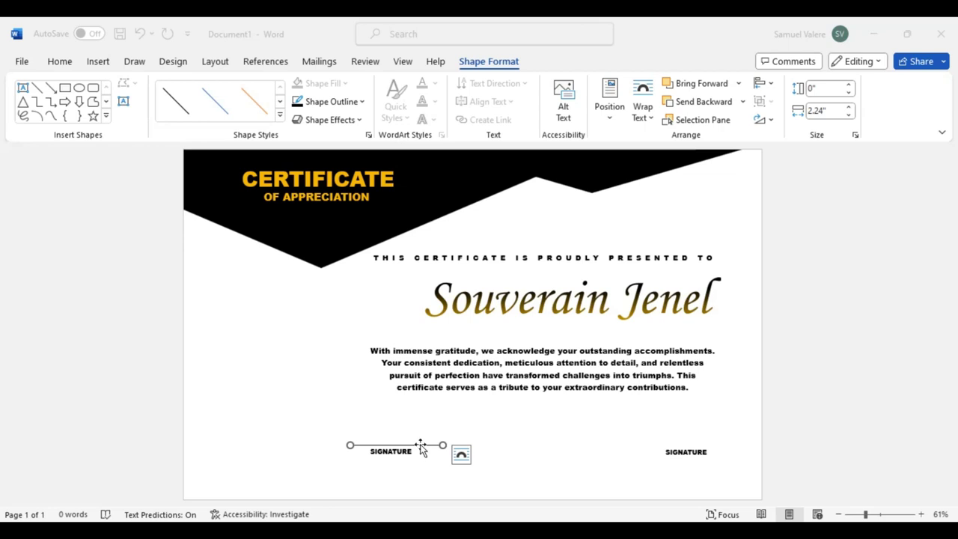
click(422, 448)
key(Left)
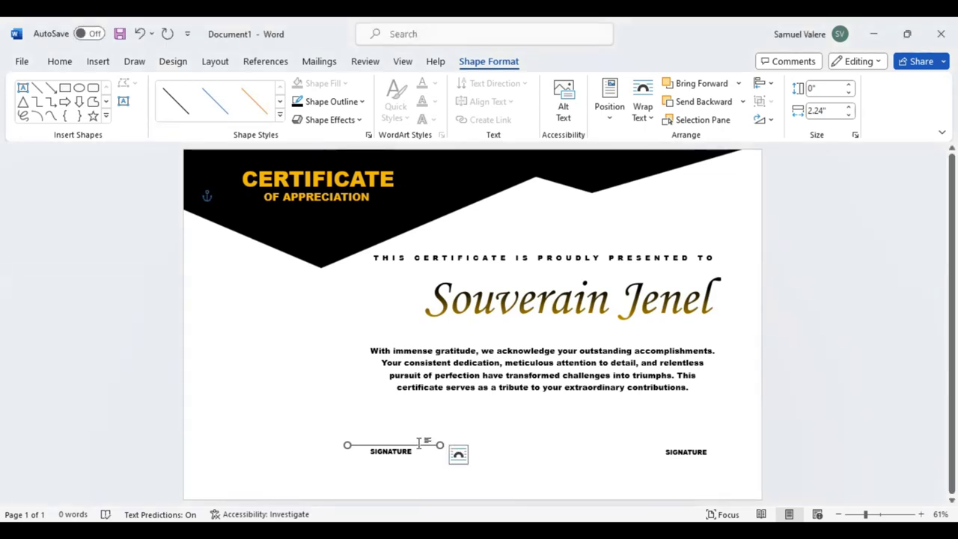
key(Left)
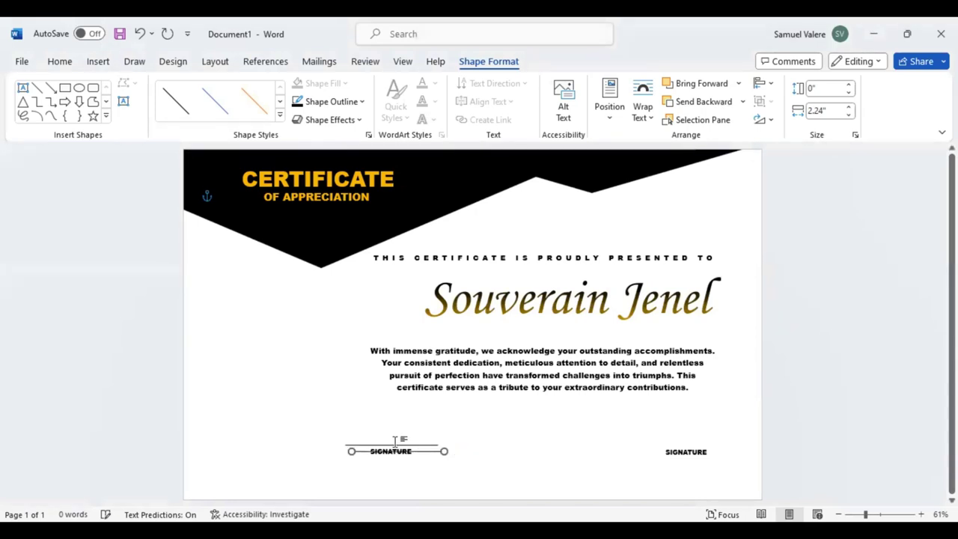
drag(389, 440, 395, 441)
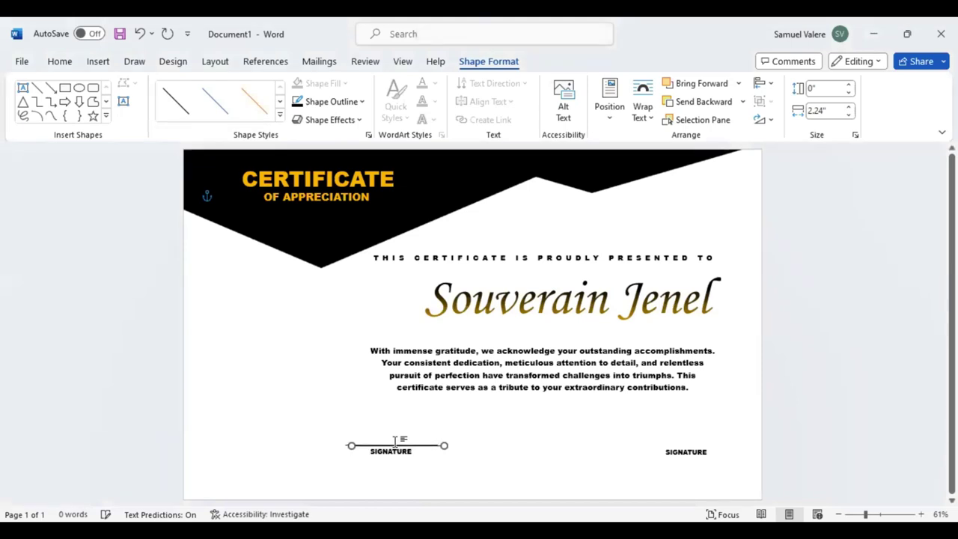
- Duplicate the signature line and center the copy above the right SIGNATURE label
key(Right)
key(Right)
key(Right)
key(Right)
key(Right)
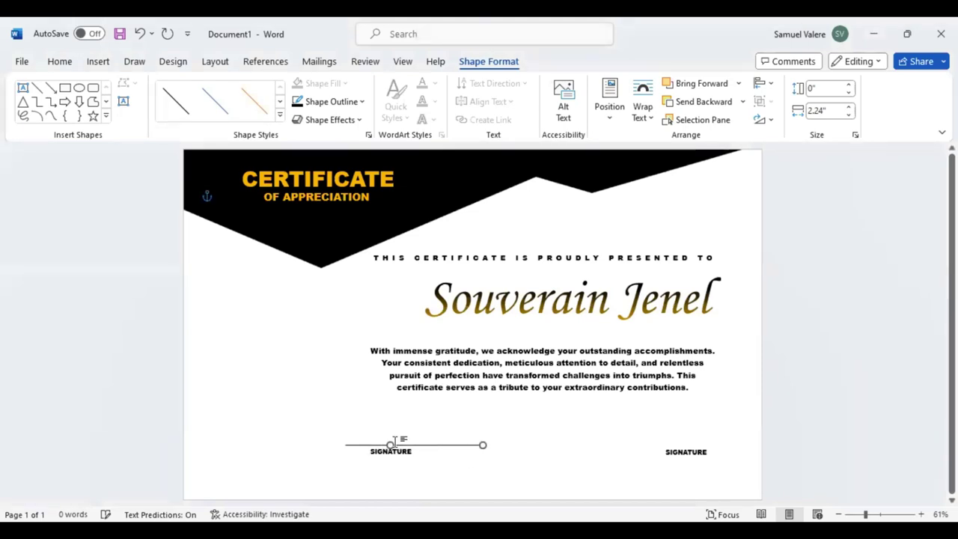
key(Right)
key(Right)
key(Right)
key(Right)
key(Right)
key(Right)
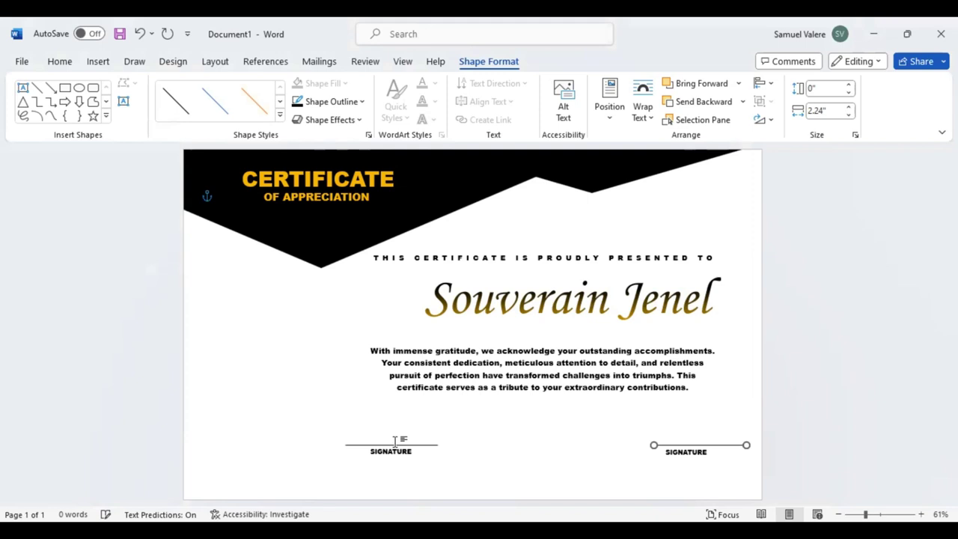
key(ctrl+Left)
key(Left)
key(Left)
key(Left)
key(Right)
key(Right)
key(Right)
key(Right)
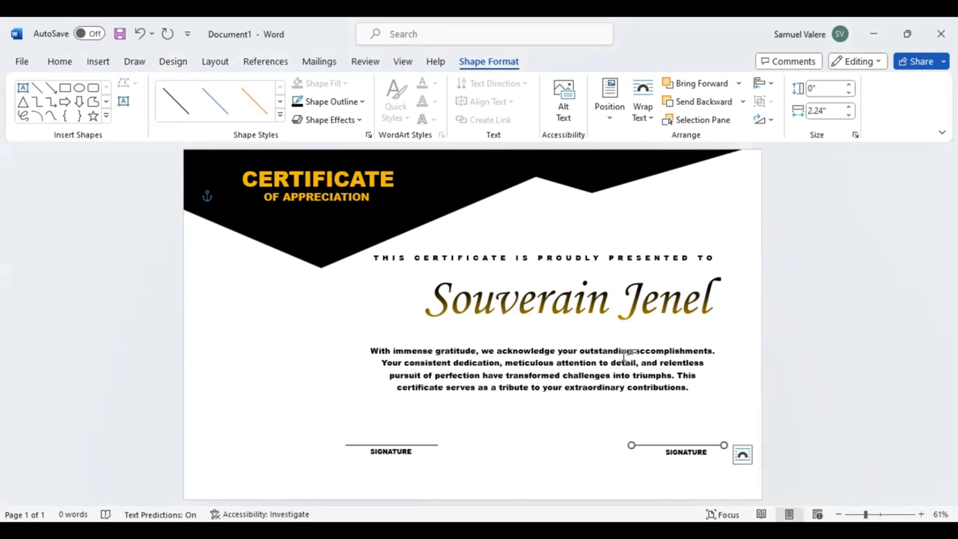
key(ctrl+Right)
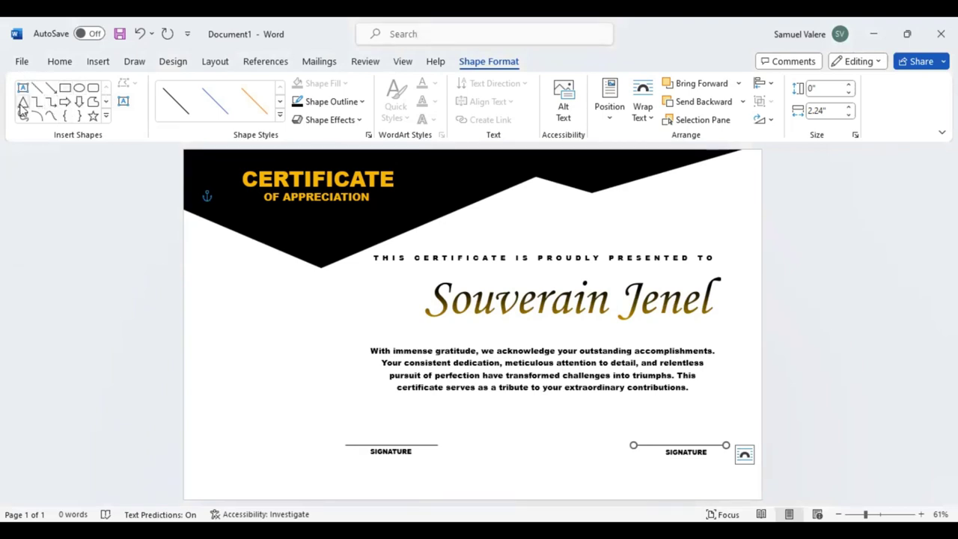
- Draw an isosceles triangle along the bottom edge of the page and widen it leftward
click(23, 102)
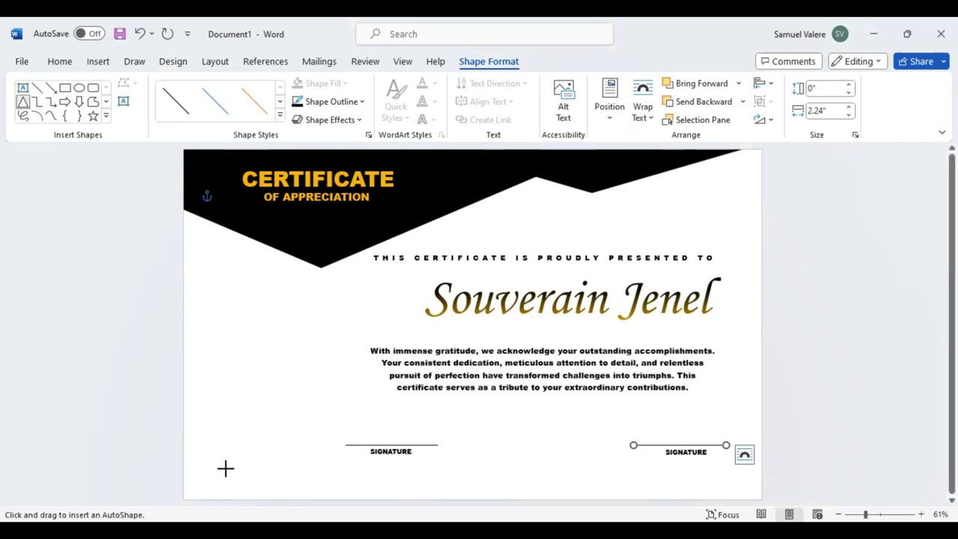
drag(210, 464, 337, 494)
drag(380, 501, 438, 497)
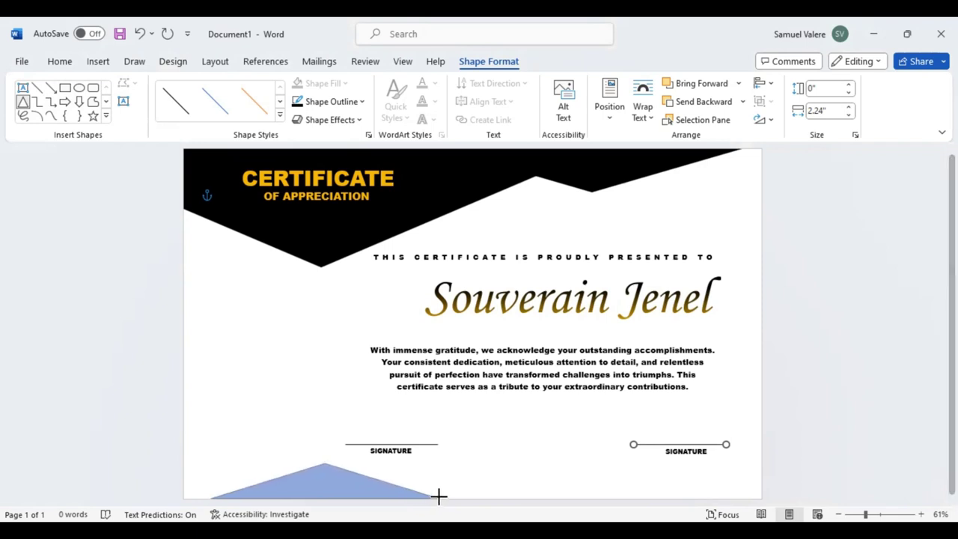
drag(438, 497, 438, 497)
drag(362, 482, 468, 480)
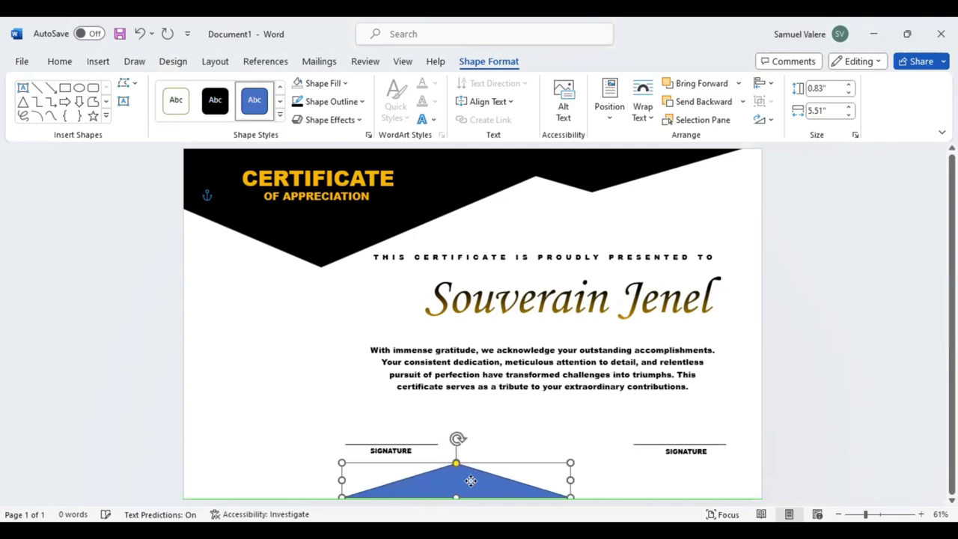
drag(468, 481, 472, 480)
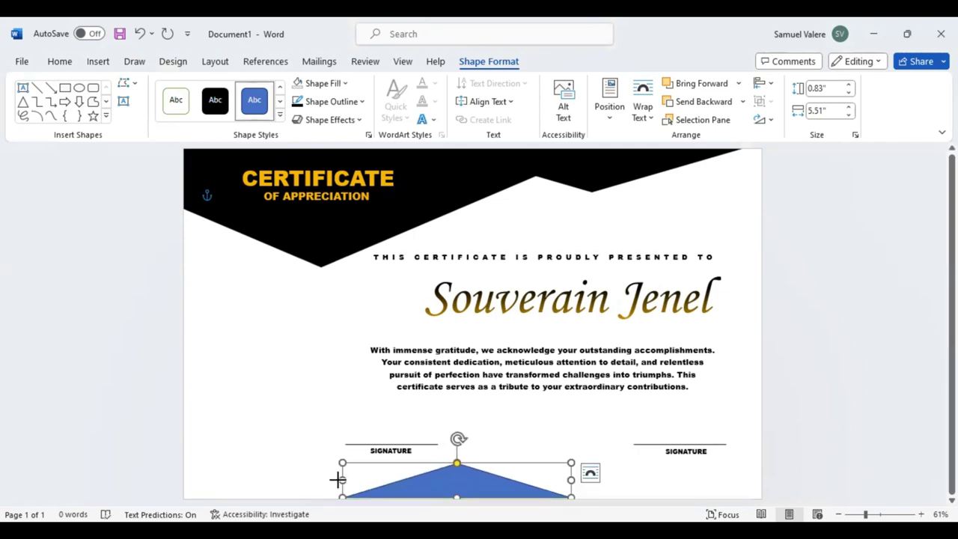
drag(338, 479, 288, 479)
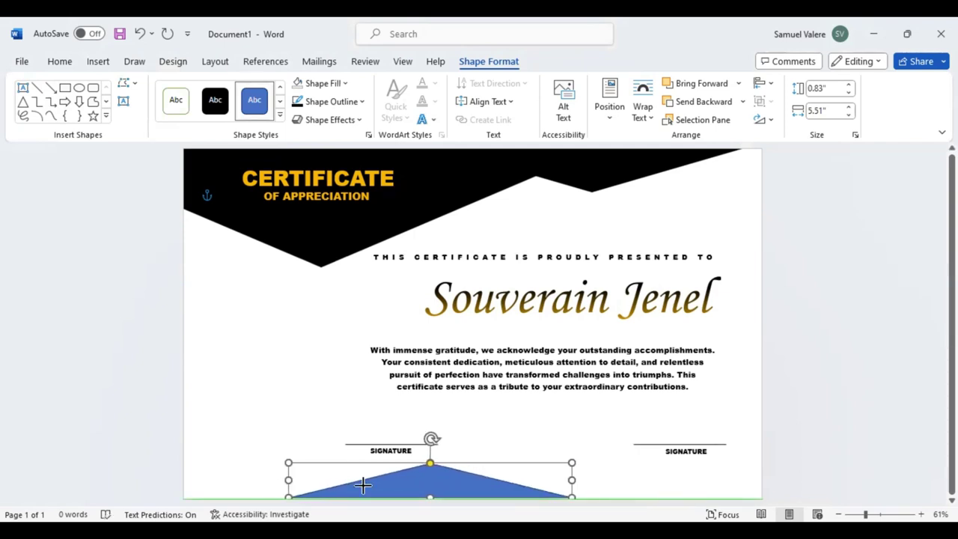
- Remove the triangle's outline and fill it black
click(362, 101)
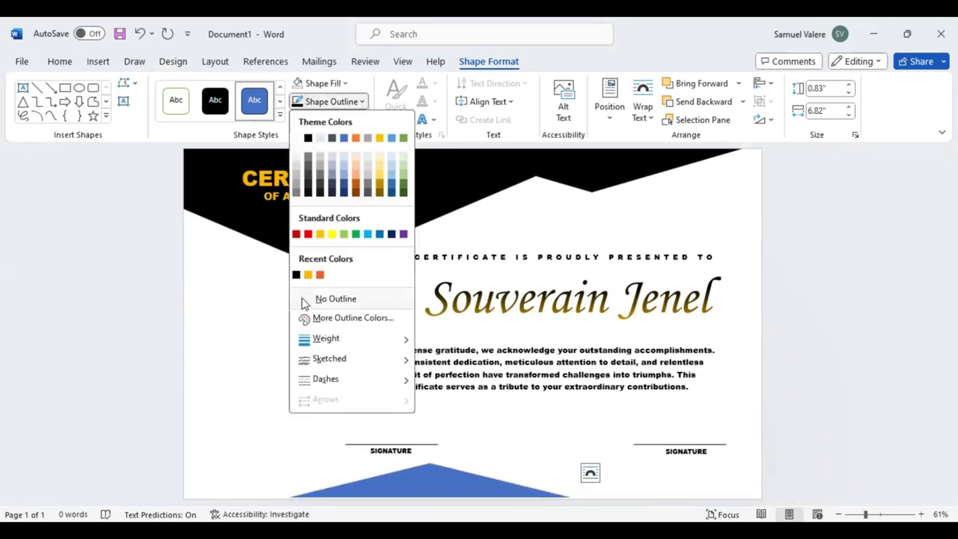
click(304, 302)
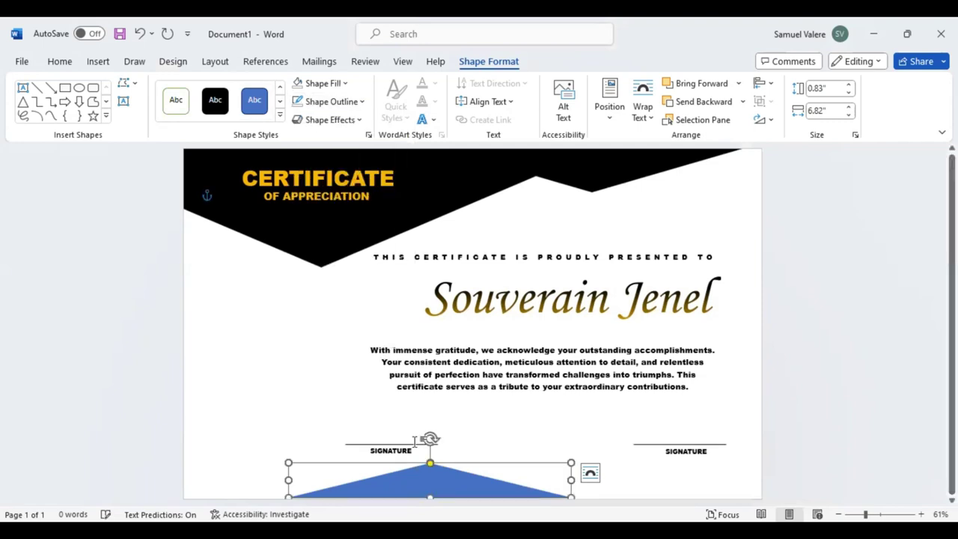
click(433, 485)
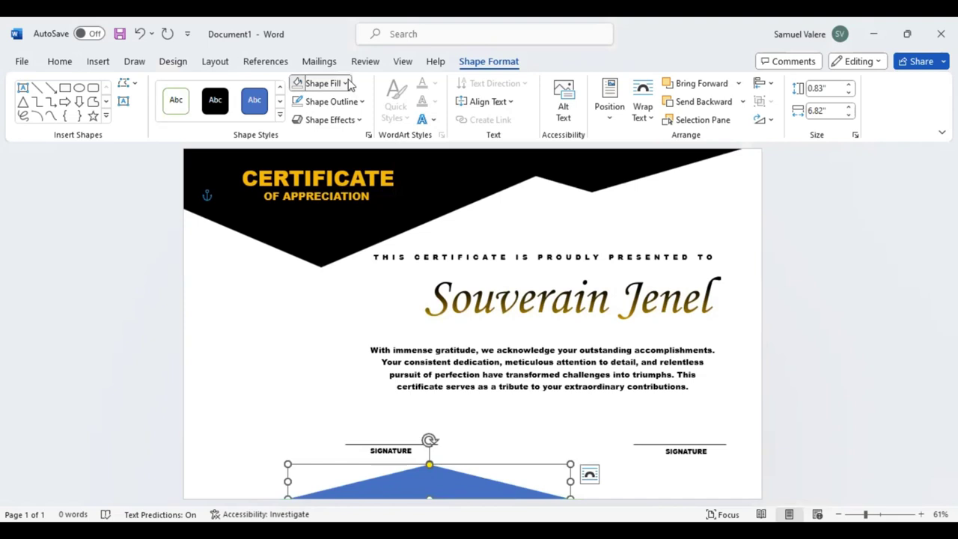
click(322, 83)
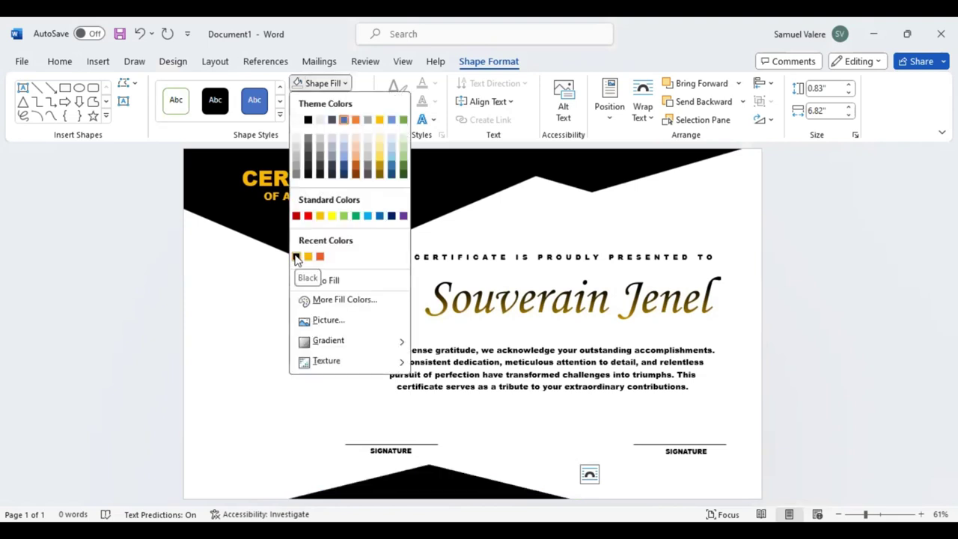
click(296, 256)
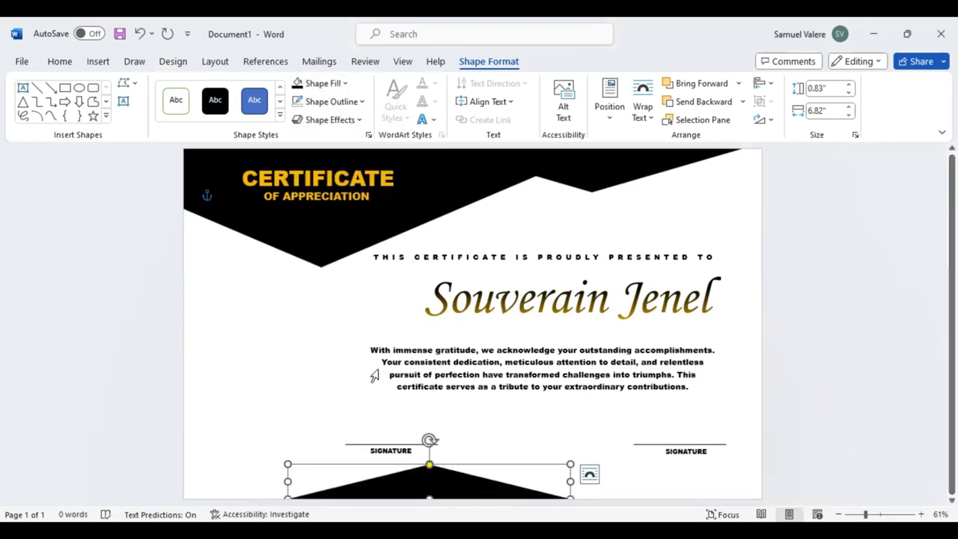
- Copy the black footer triangle to the bottom-left and shrink the copy narrower and shorter
mouse_move(437, 479)
mouse_down()
mouse_move(344, 469)
mouse_move(327, 486)
mouse_move(396, 490)
mouse_up()
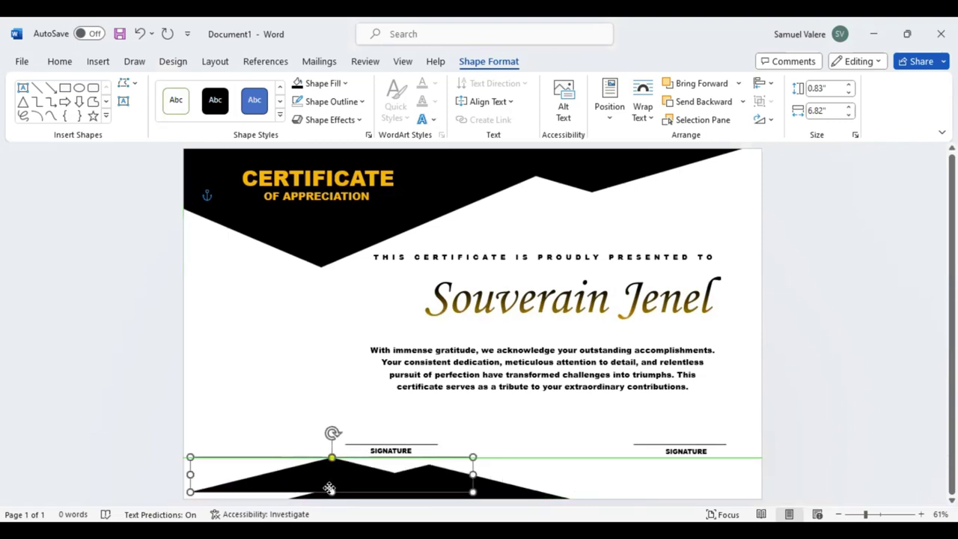
drag(464, 474, 372, 491)
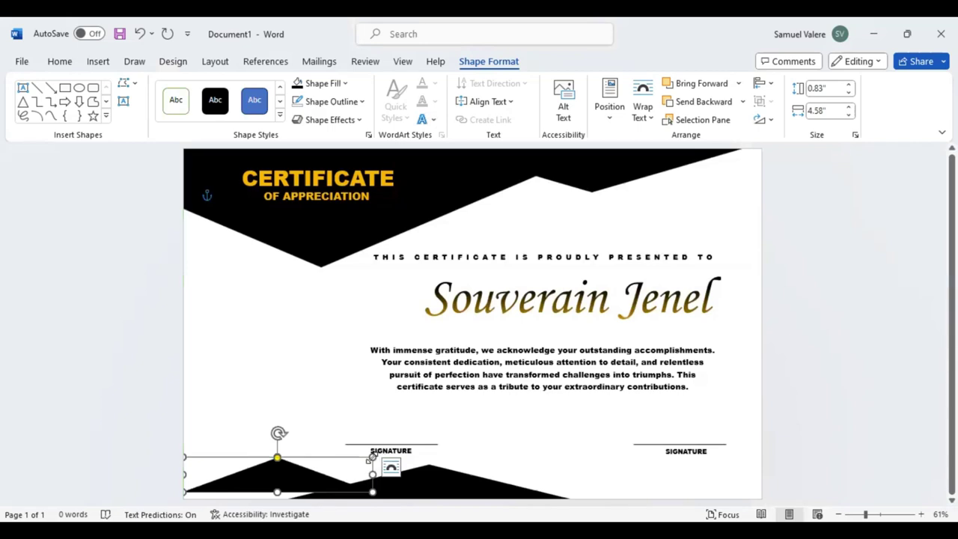
drag(369, 465, 362, 478)
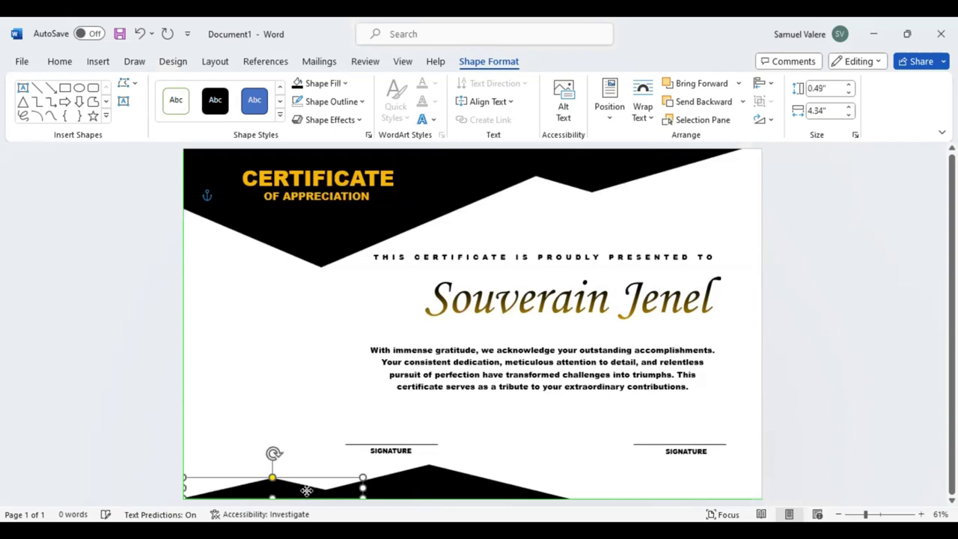
drag(363, 477, 337, 483)
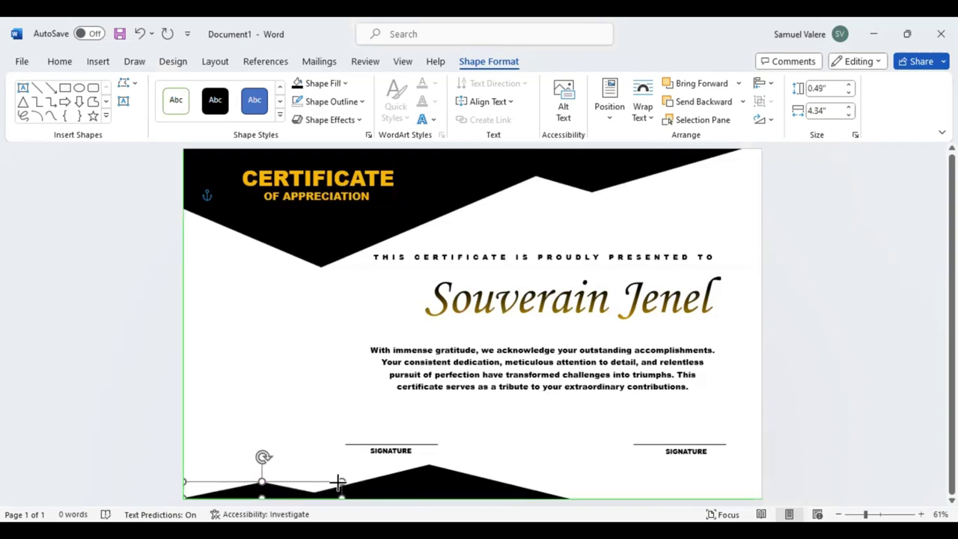
- Align both triangles along the bottom edge, leaving the centre triangle 0.63" by 6.85"
click(379, 473)
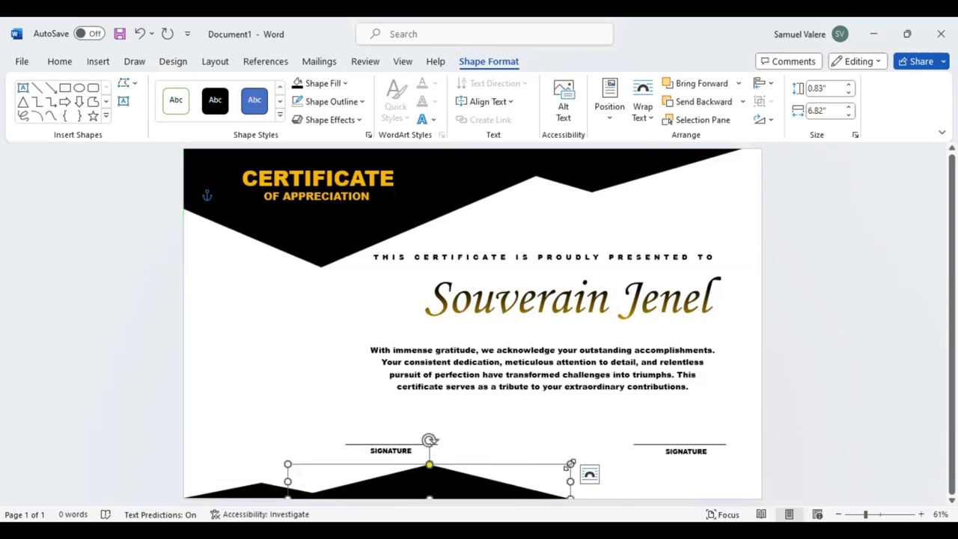
drag(568, 467, 573, 473)
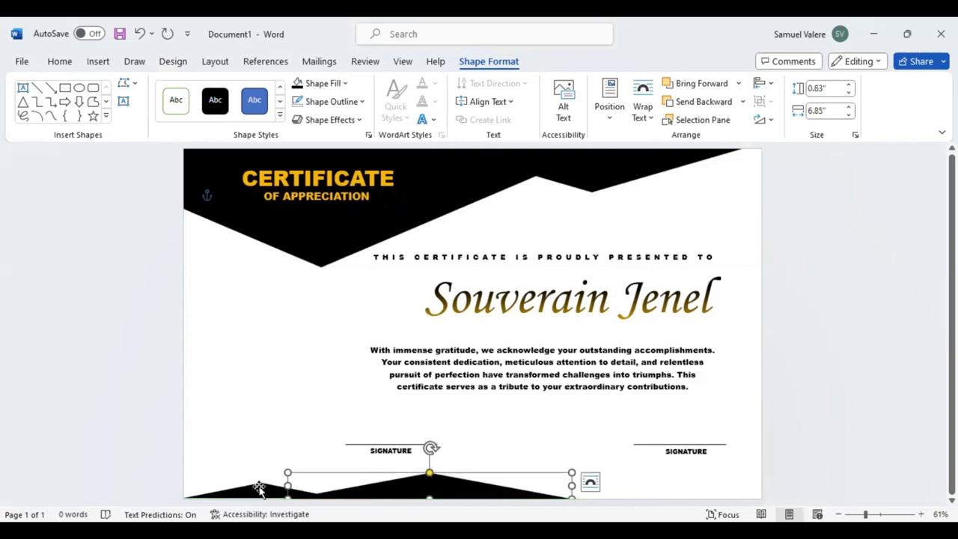
click(258, 489)
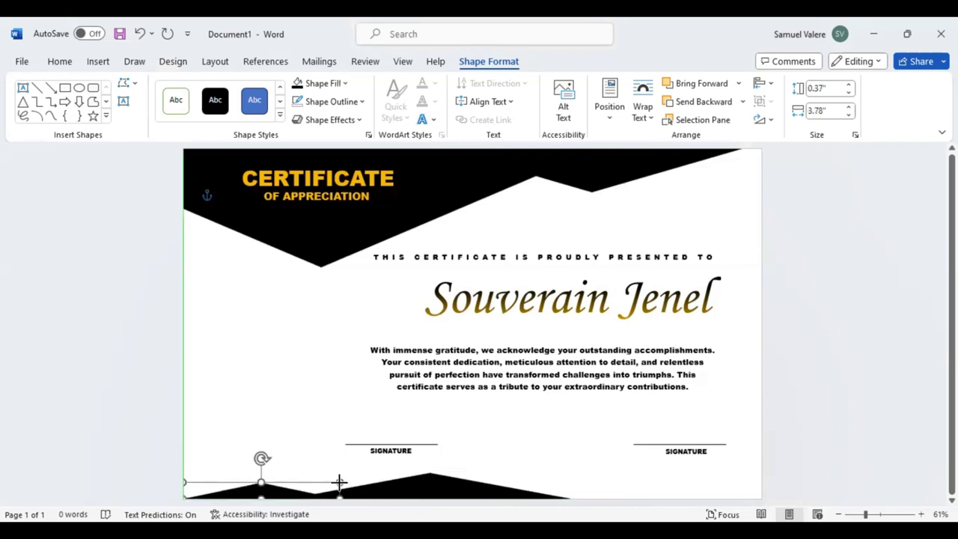
drag(339, 481, 339, 485)
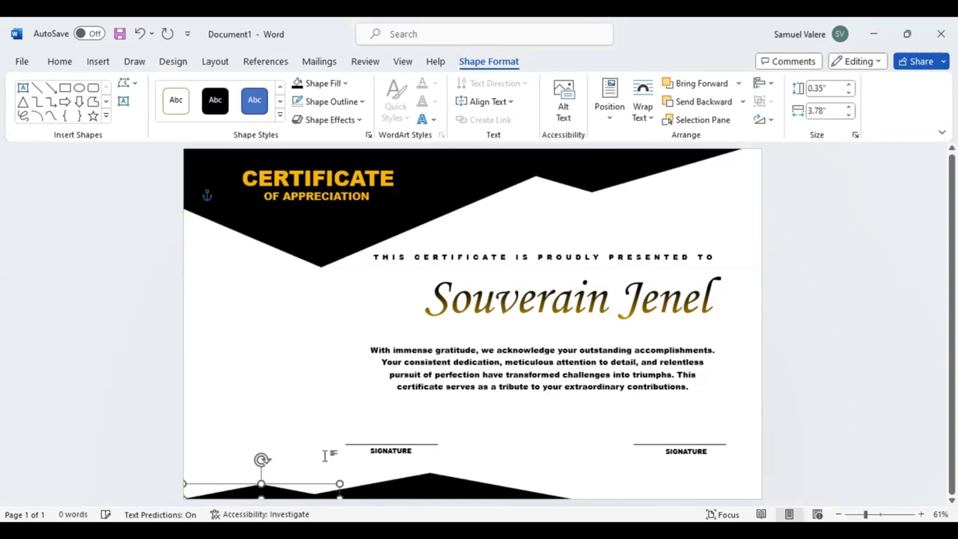
click(399, 488)
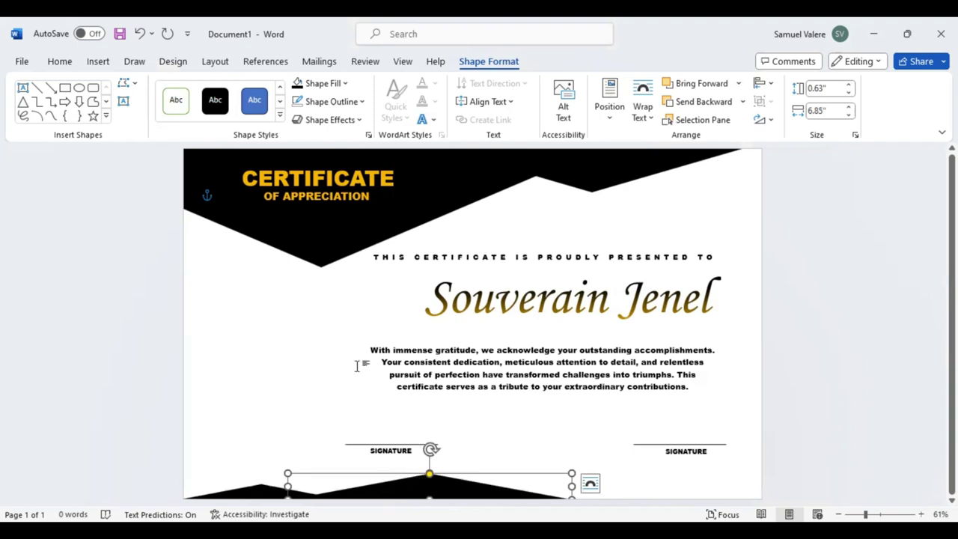
- Fill the large centre triangle and the small bottom-left triangle with the recent gold colour
click(344, 83)
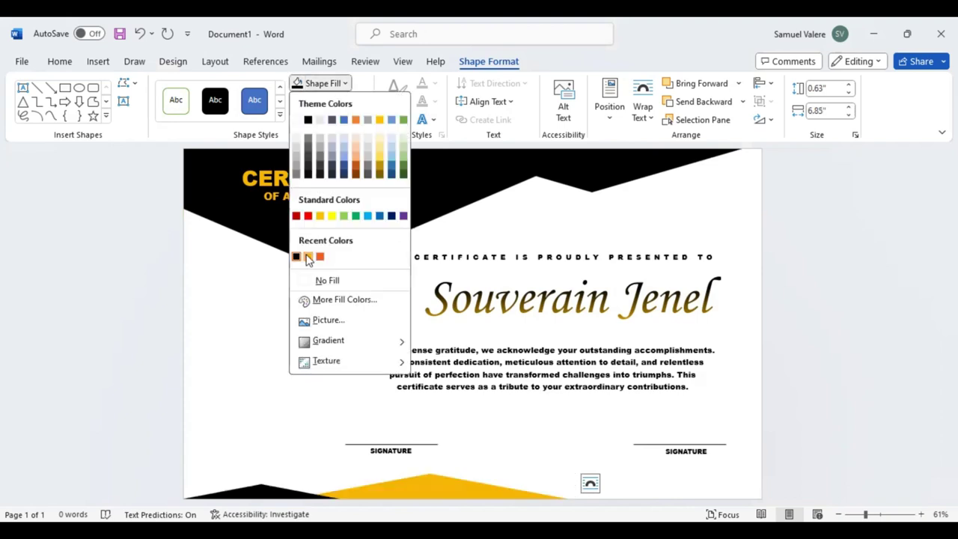
click(308, 257)
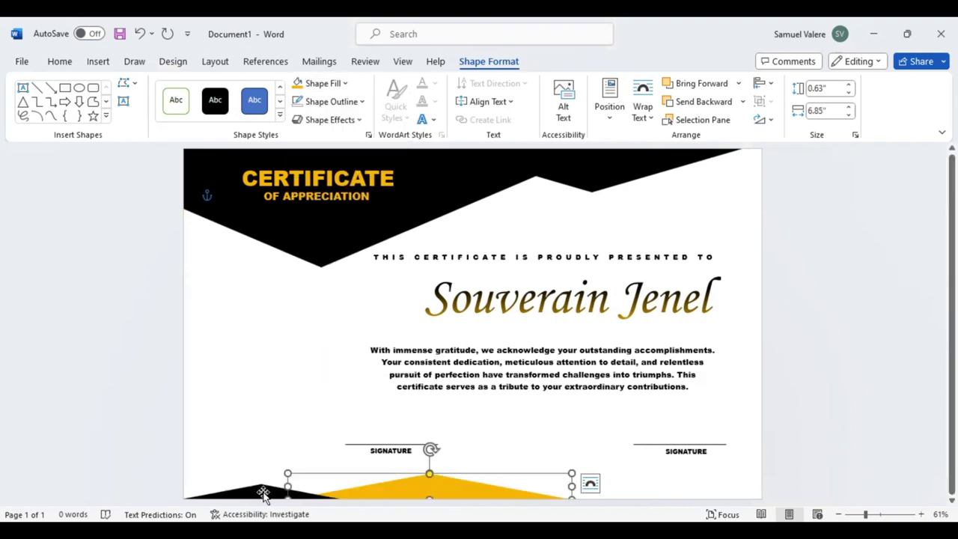
click(265, 490)
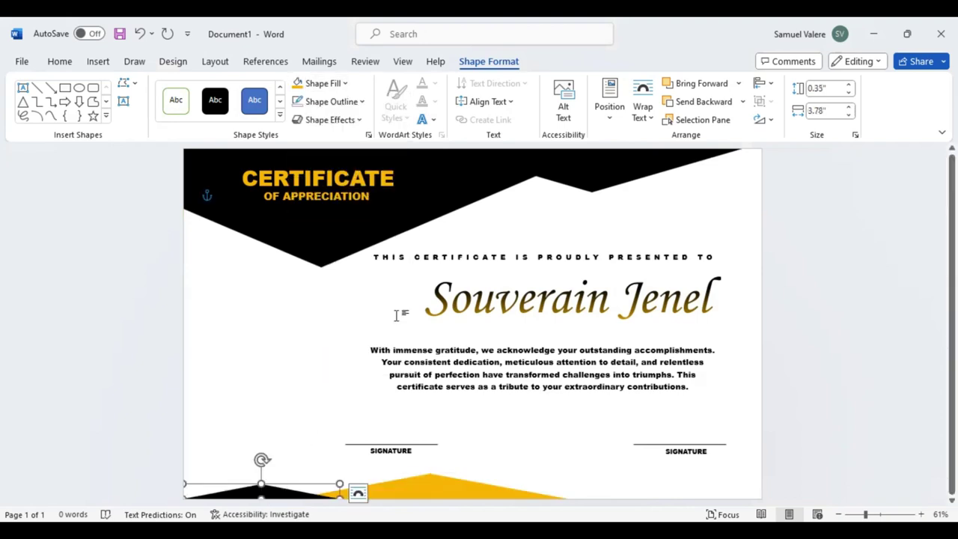
click(299, 86)
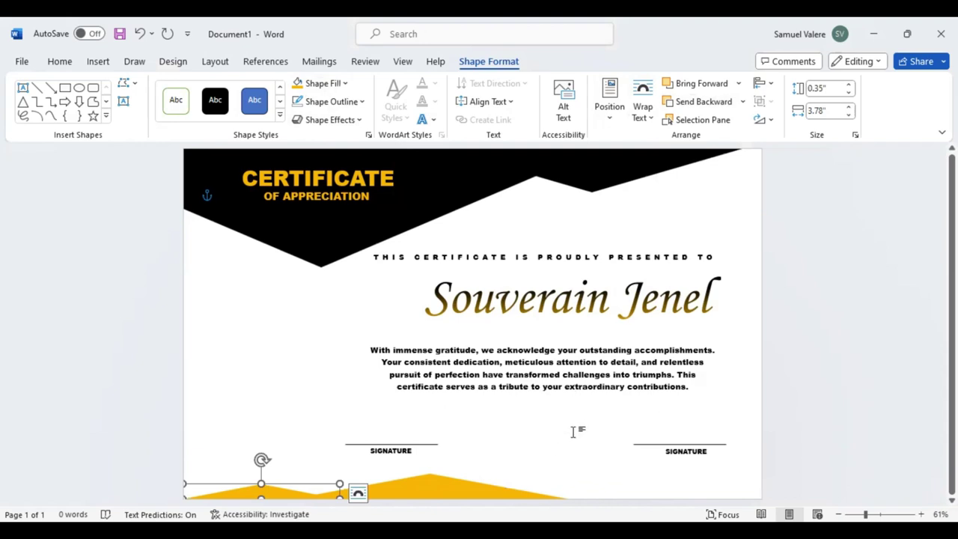
click(289, 342)
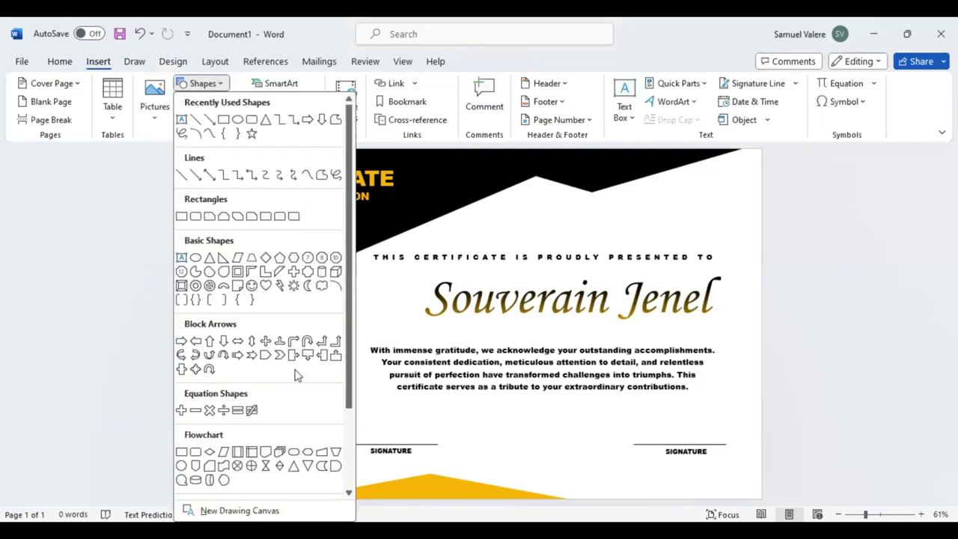
- Draw a 12-point star about 1.92" by 2.22" left of the appreciation paragraph
scroll(295, 374, down, 3)
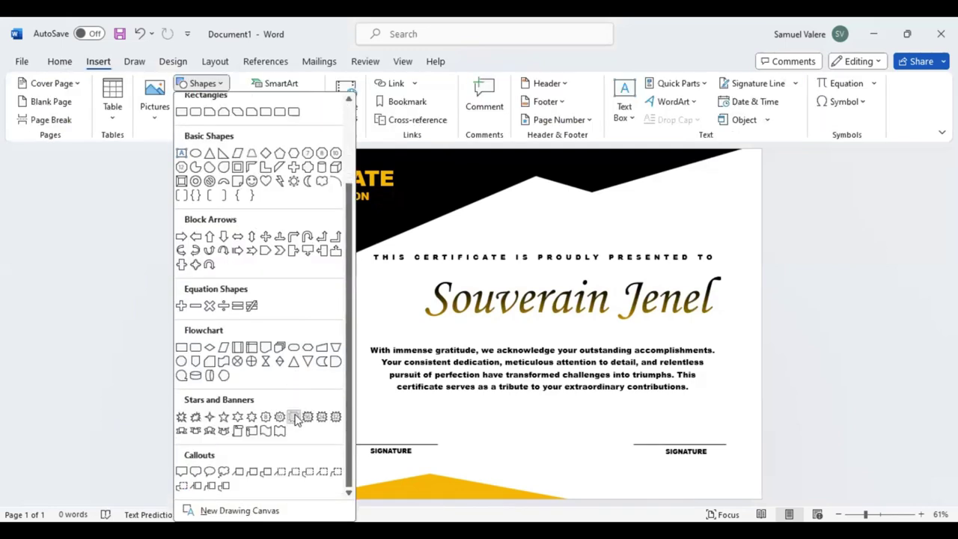
click(296, 419)
drag(246, 292, 336, 369)
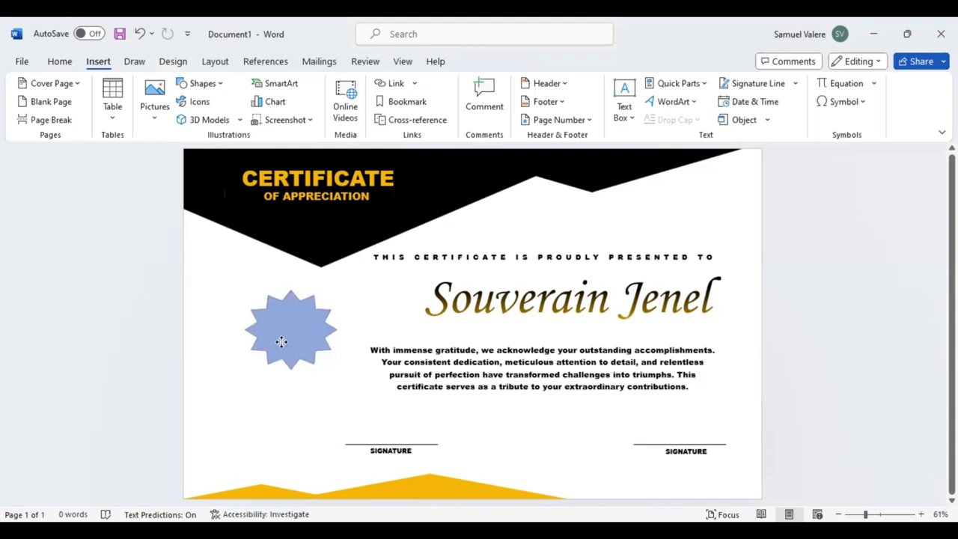
mouse_move(282, 342)
mouse_down()
mouse_move(250, 356)
mouse_move(270, 328)
mouse_move(270, 368)
mouse_move(280, 301)
mouse_up()
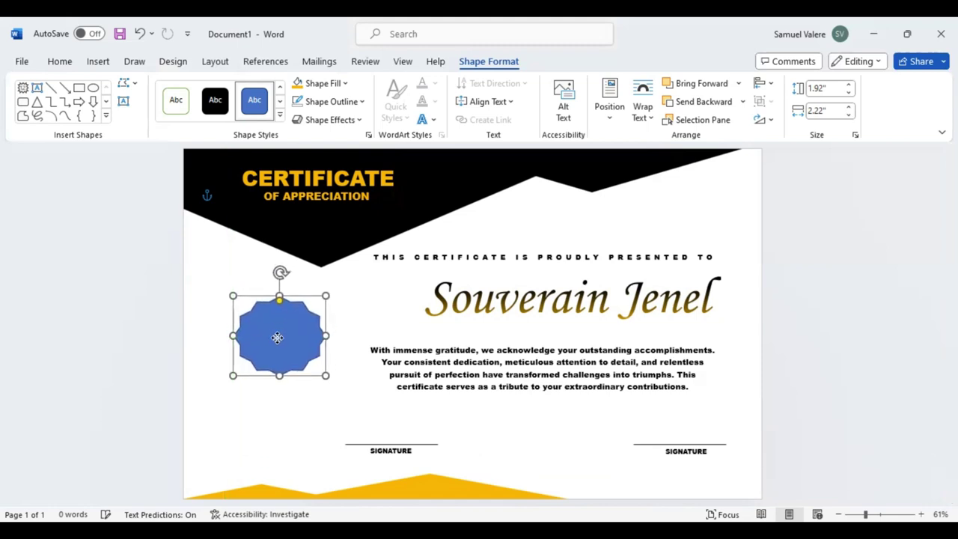
drag(283, 301, 275, 356)
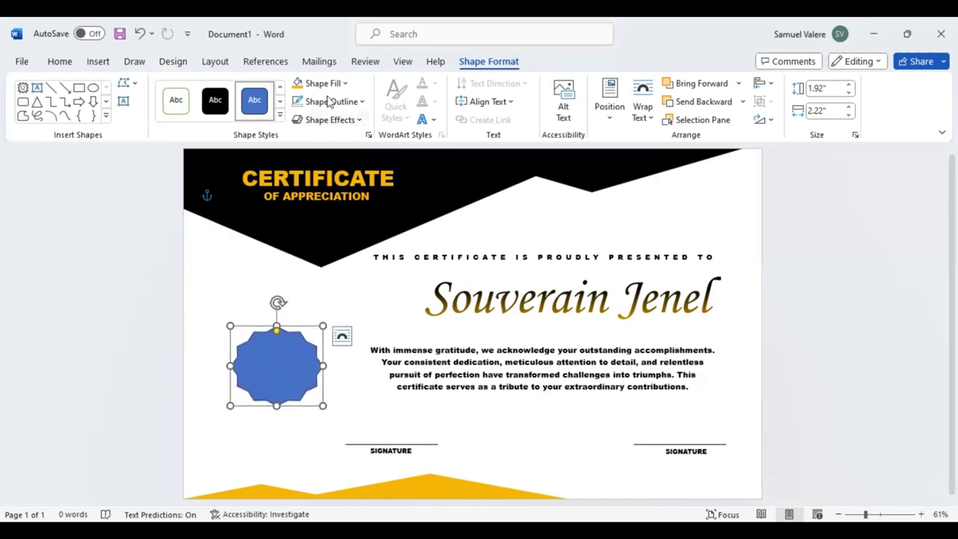
- Fill the star gold, remove its outline, and apply a bevelled 3-D preset effect
click(298, 83)
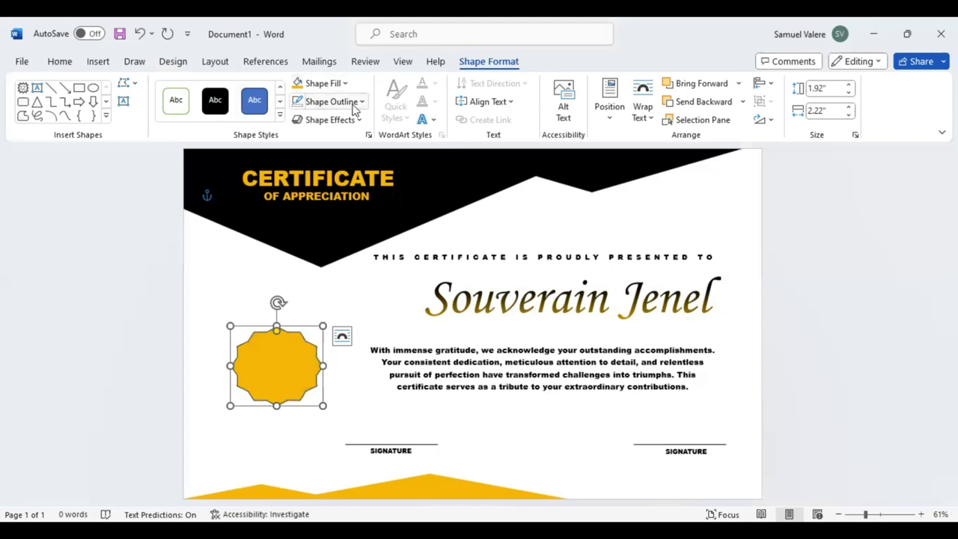
click(299, 103)
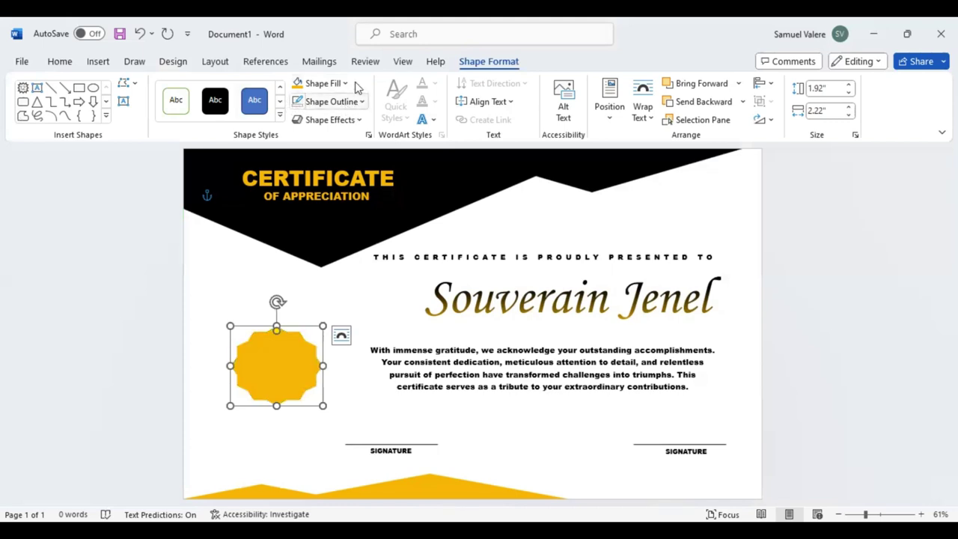
click(358, 120)
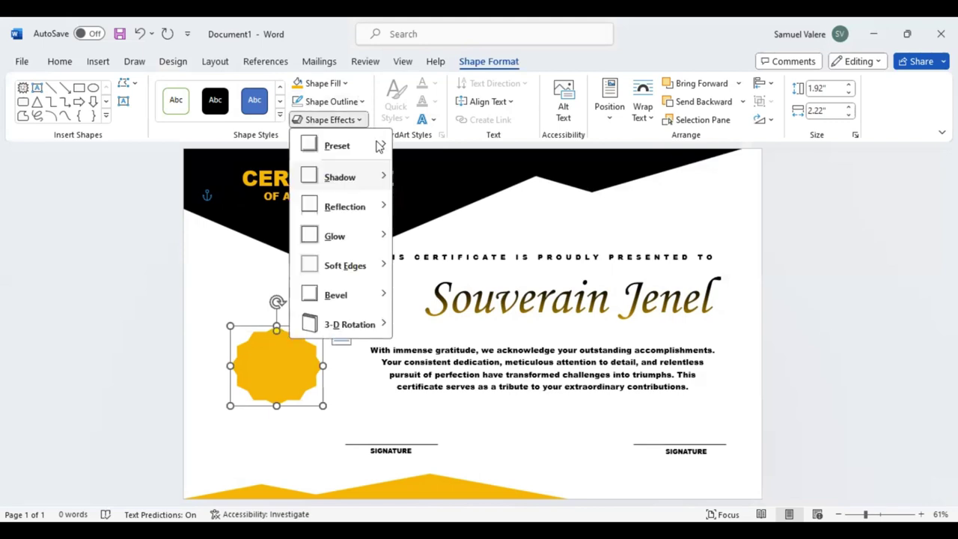
mouse_move(378, 177)
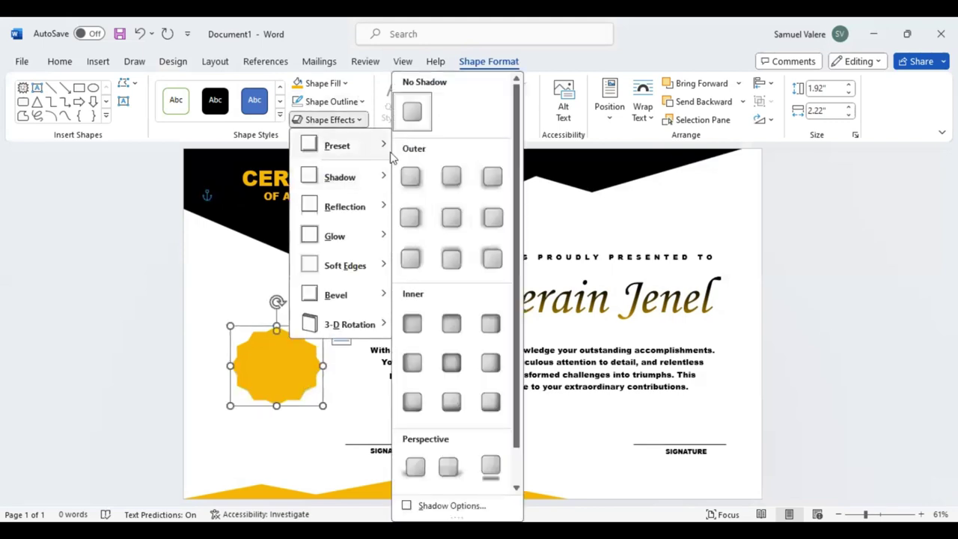
mouse_move(344, 146)
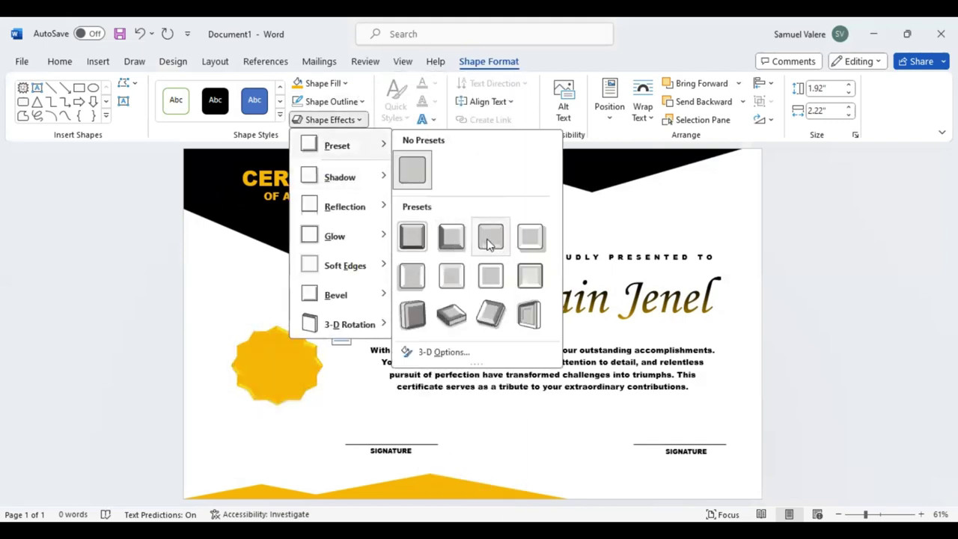
click(487, 241)
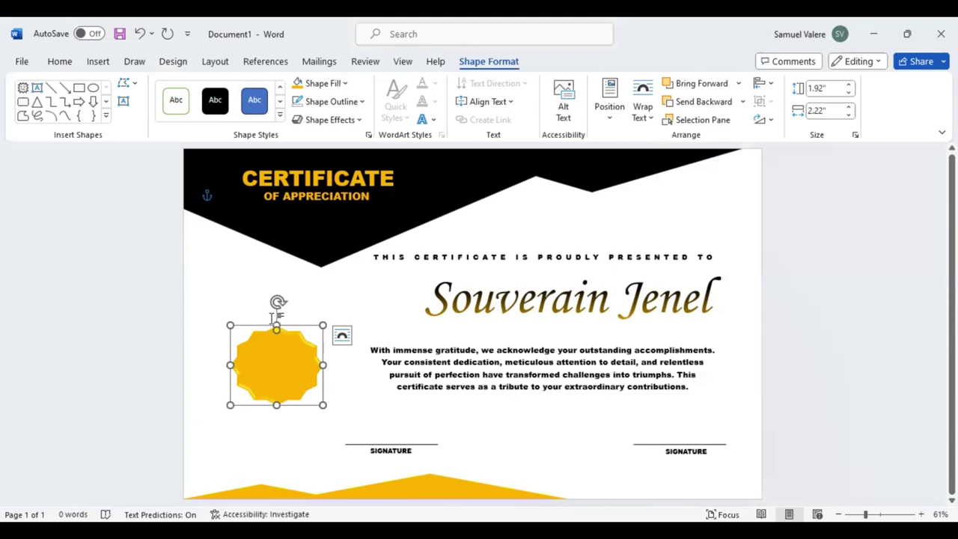
- Draw a 7.03" by 1.13" rectangle from the header through the seal, filled black
click(80, 90)
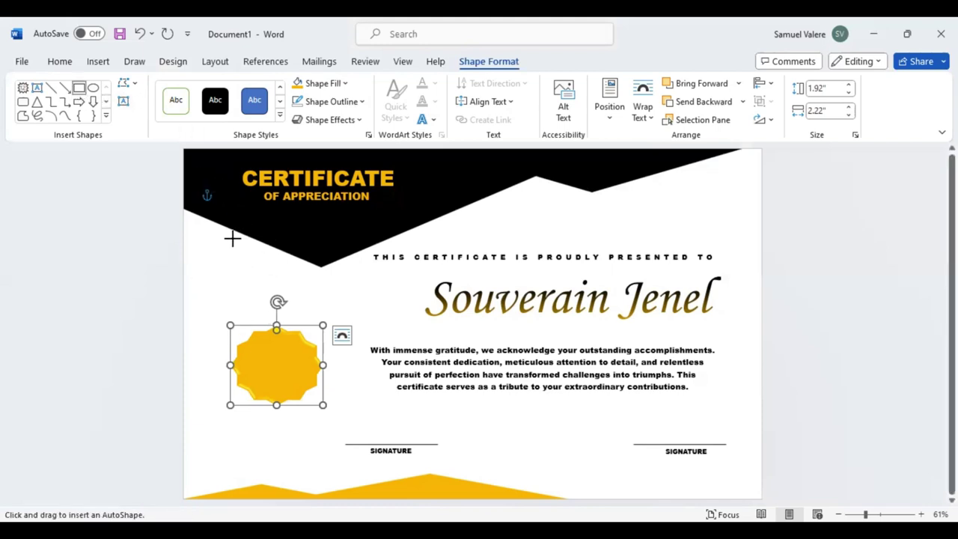
drag(231, 233, 278, 509)
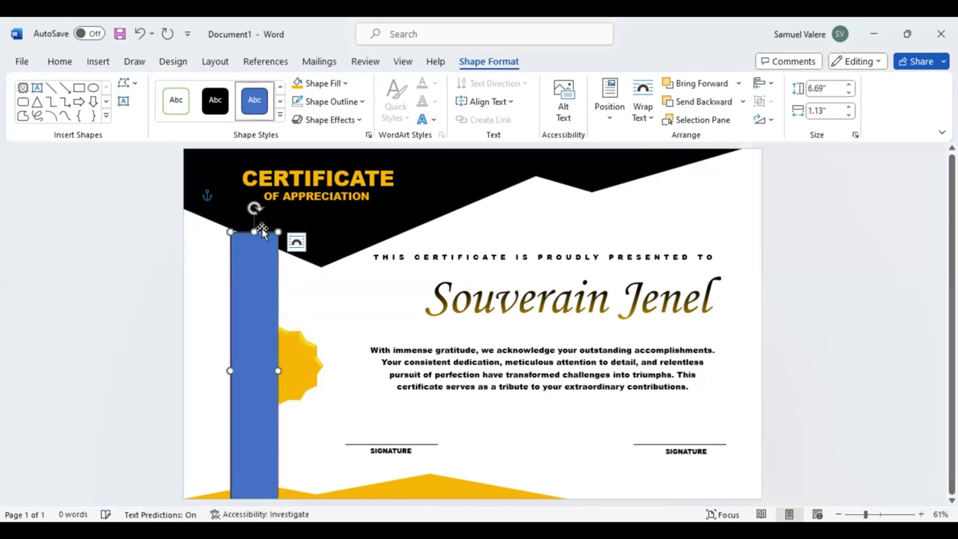
drag(255, 232, 254, 219)
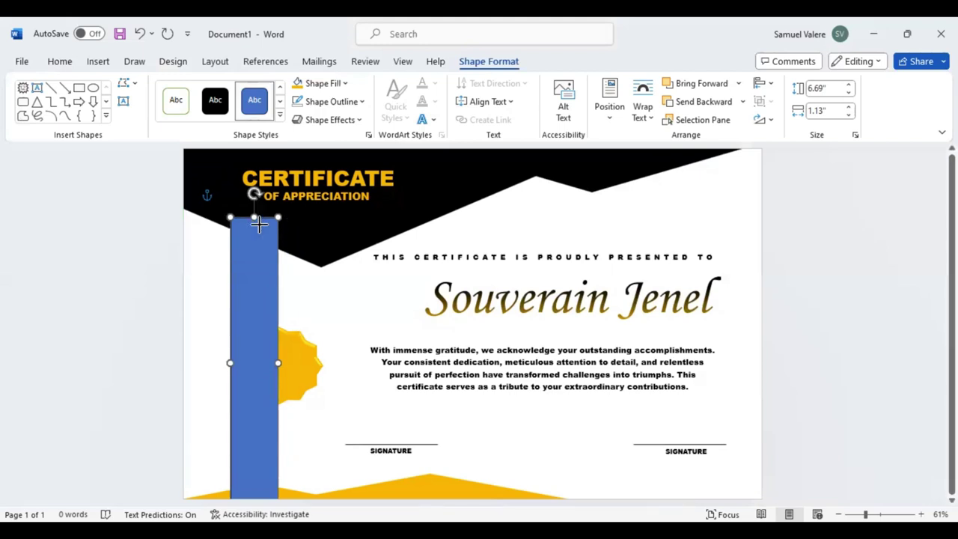
drag(257, 349, 283, 348)
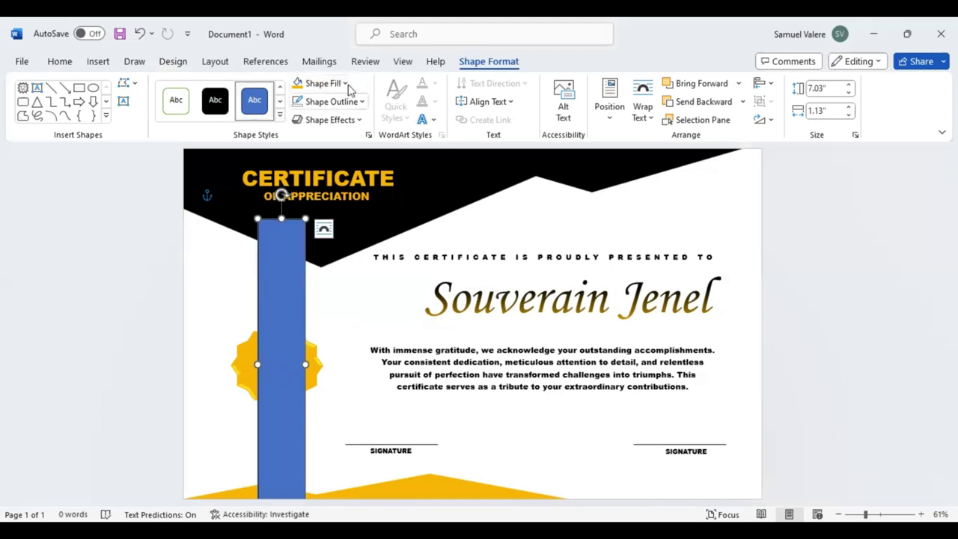
click(322, 83)
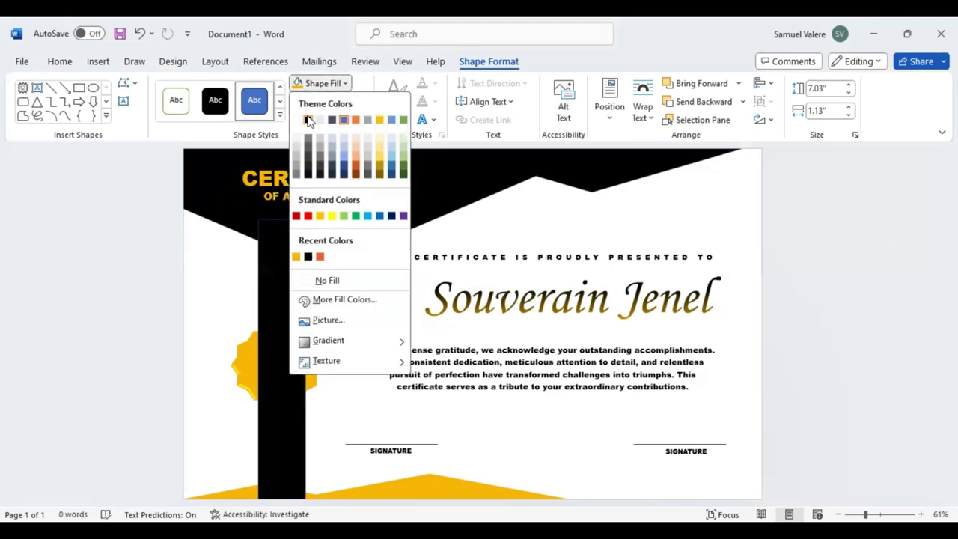
click(307, 120)
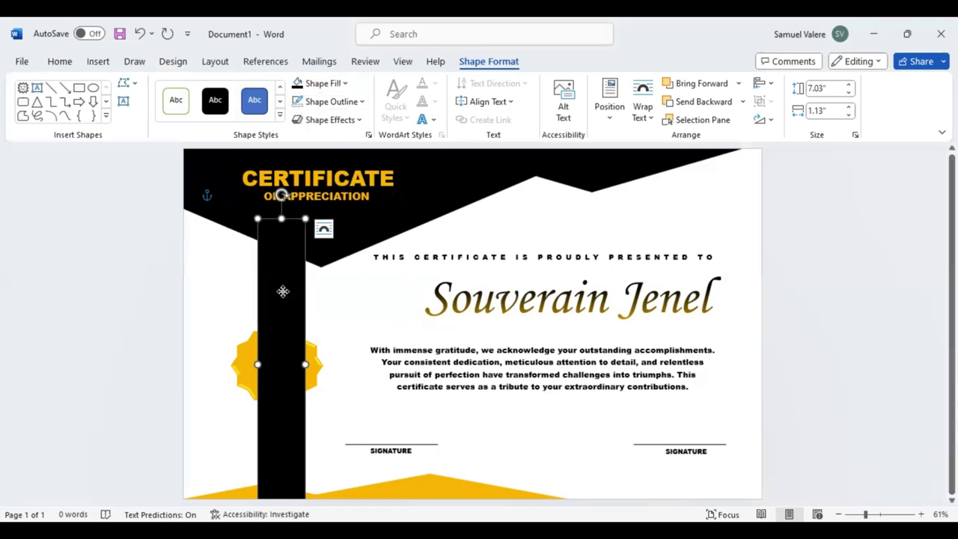
- Send the black bar backward several times until it sits behind the seal and gold footer triangle
drag(283, 291, 281, 292)
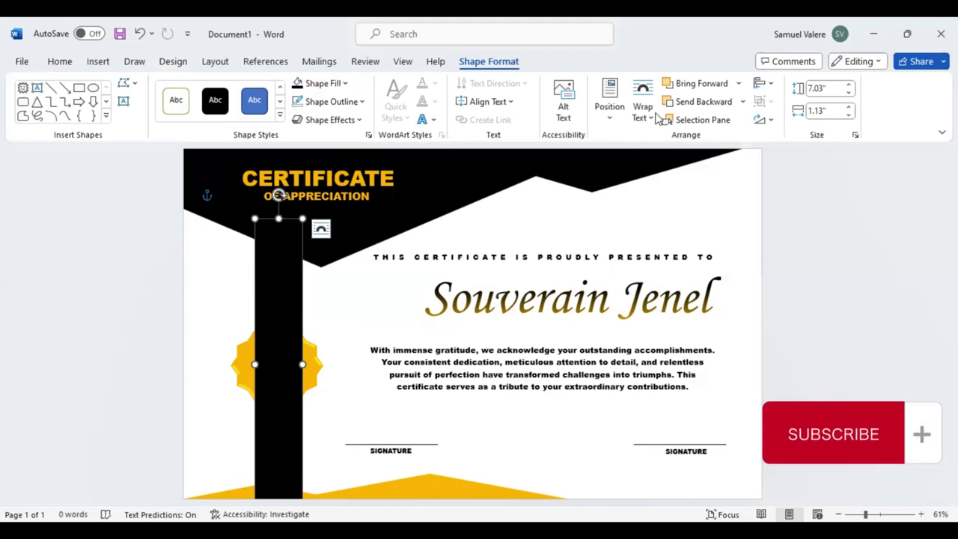
click(704, 102)
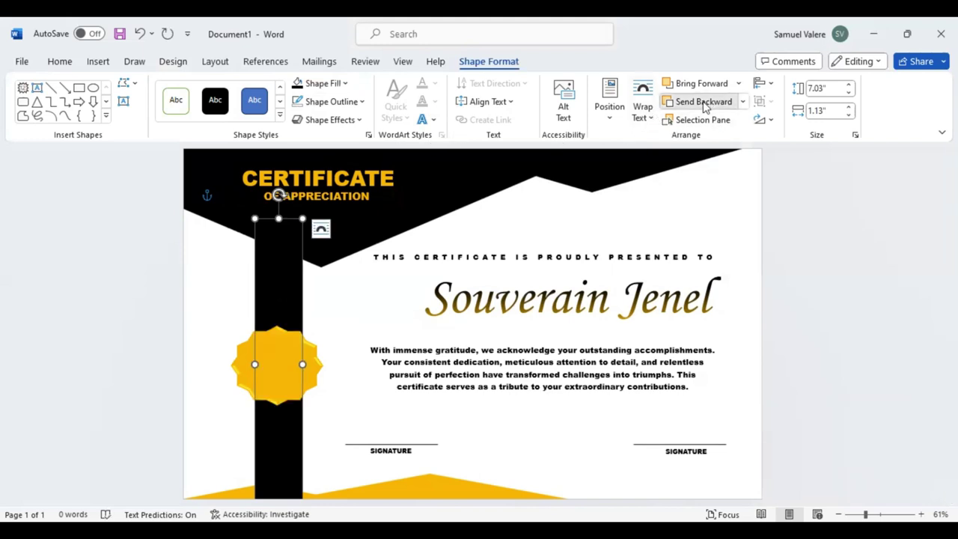
click(703, 104)
click(703, 103)
click(704, 104)
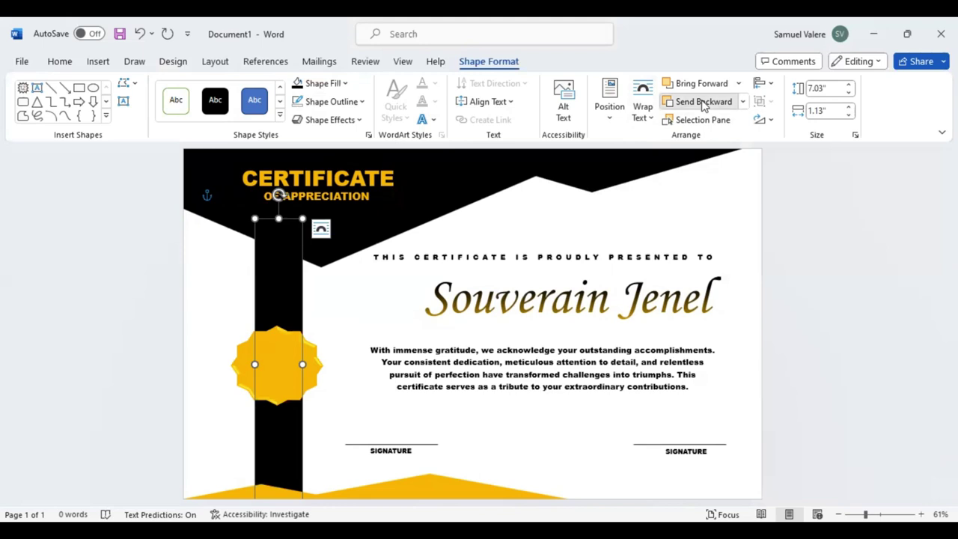
click(703, 105)
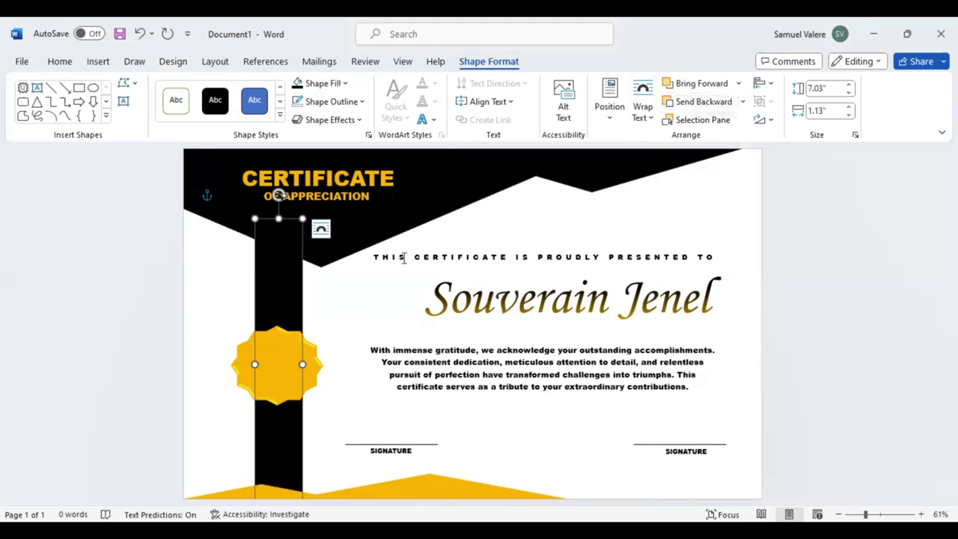
click(339, 292)
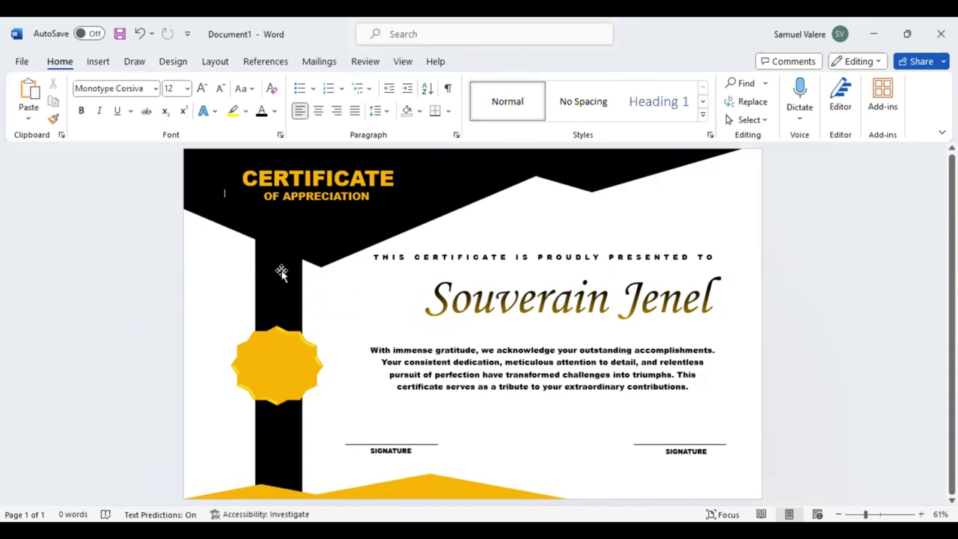
click(256, 363)
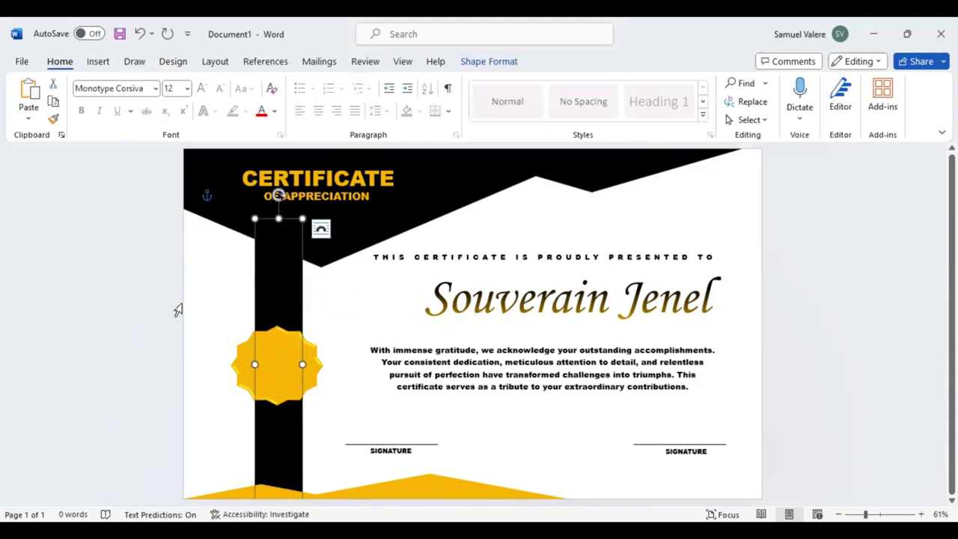
click(540, 330)
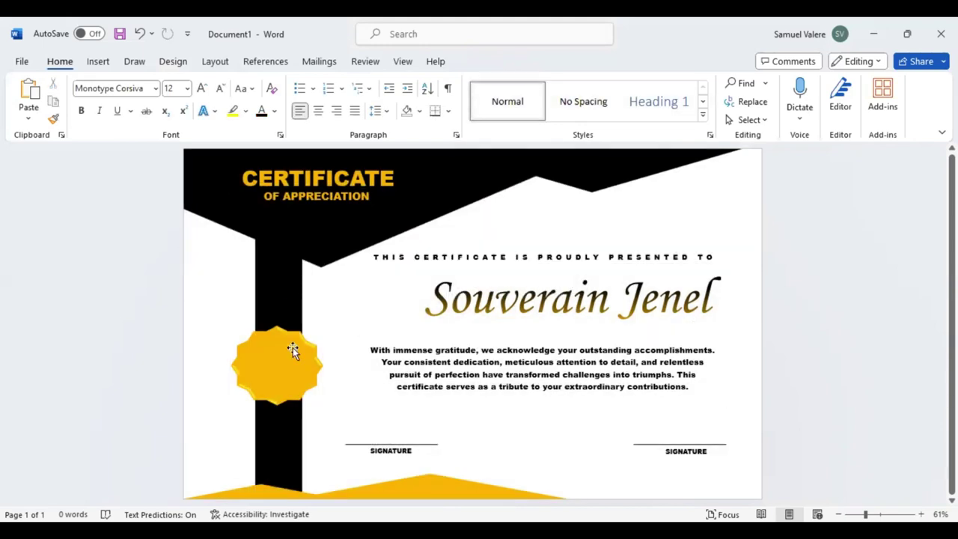
- Enlarge the gold seal slightly from its corner and shift it left onto the ribbon's centre
click(282, 355)
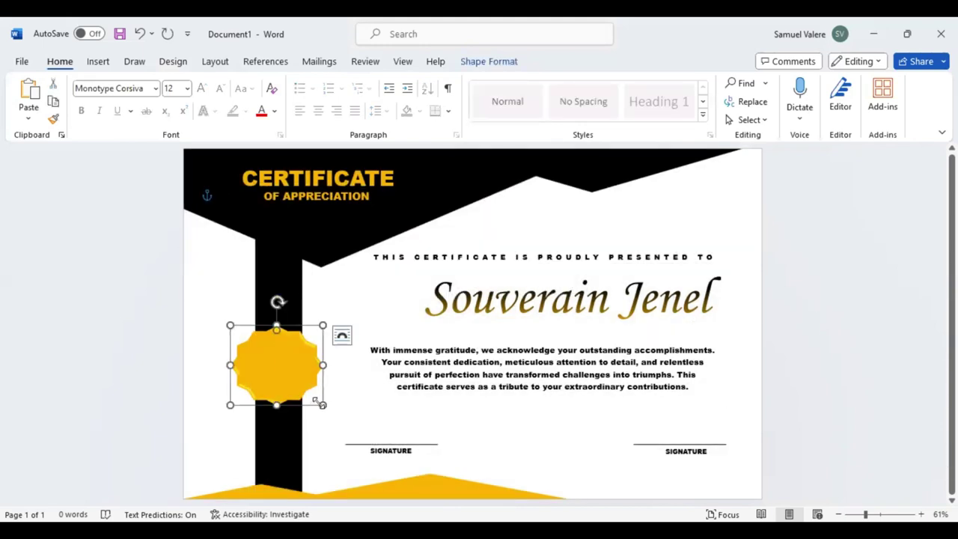
drag(324, 408, 328, 413)
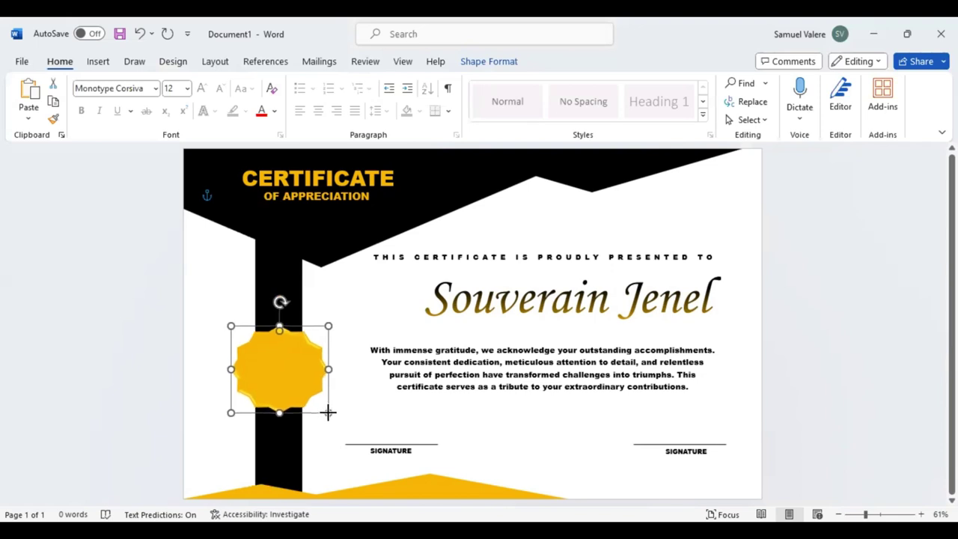
drag(284, 370, 282, 366)
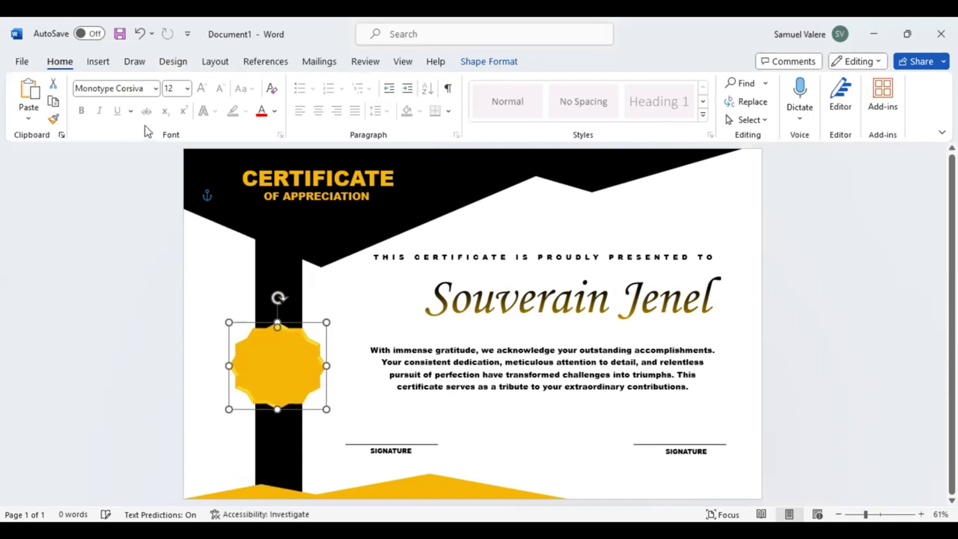
click(98, 62)
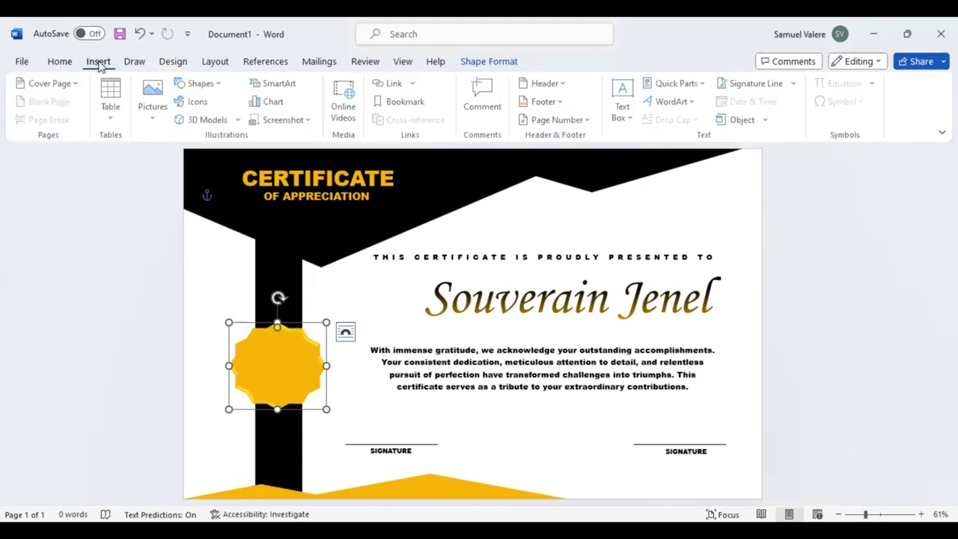
- Draw a 1.71" oval circle centred on the gold seal and fill it black
click(214, 84)
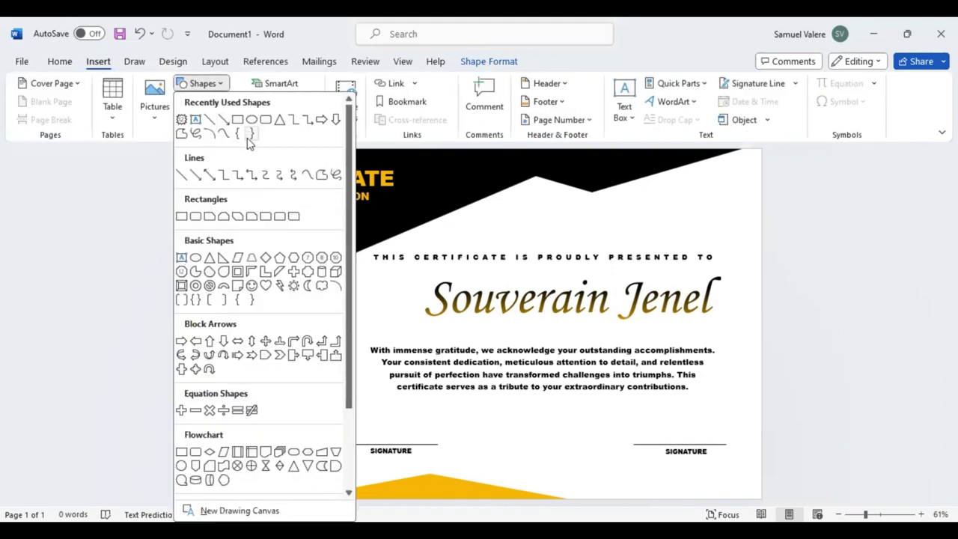
click(182, 466)
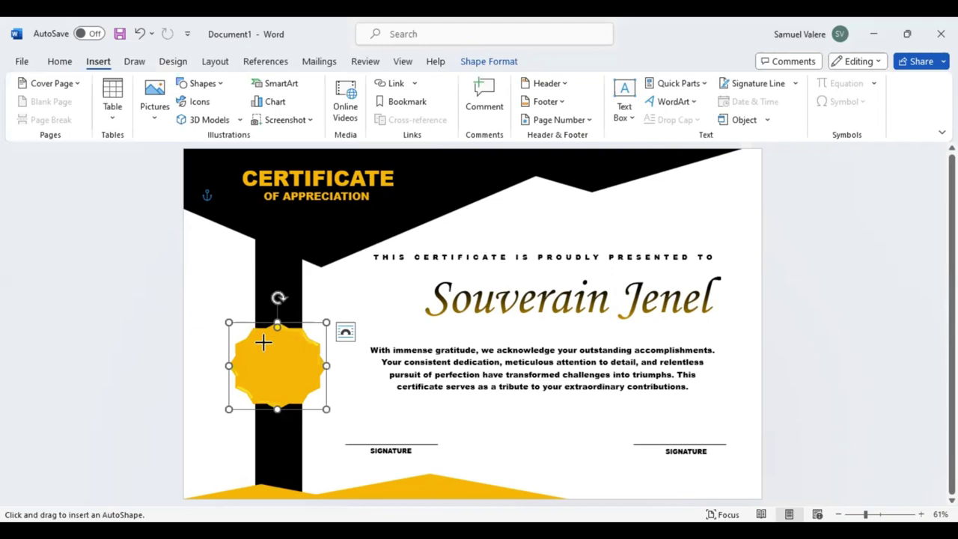
mouse_move(262, 339)
mouse_down()
mouse_move(334, 404)
mouse_move(287, 372)
mouse_up()
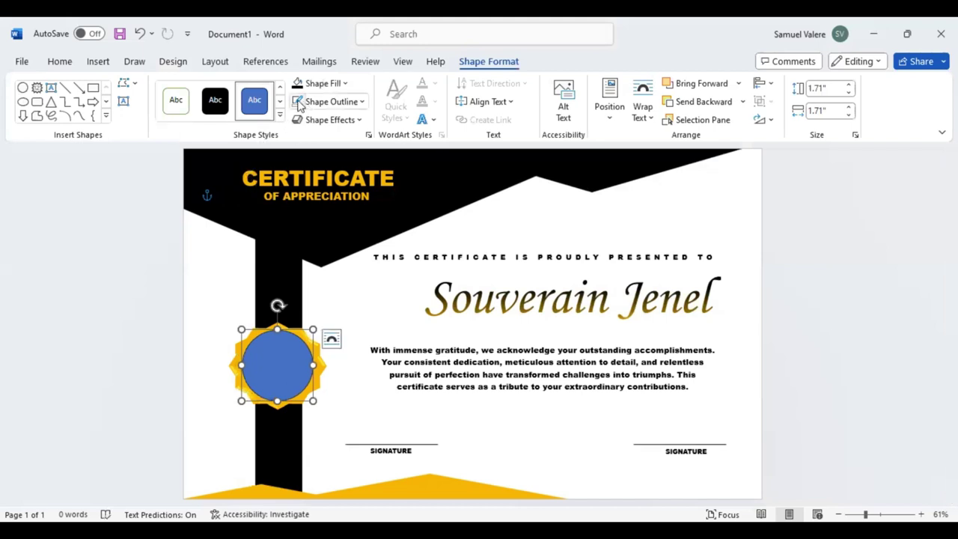
click(347, 84)
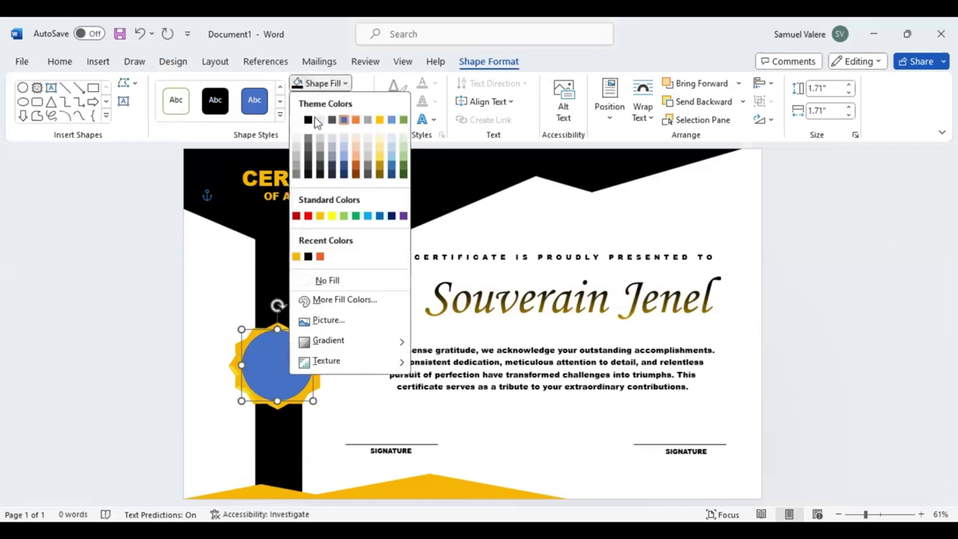
click(308, 120)
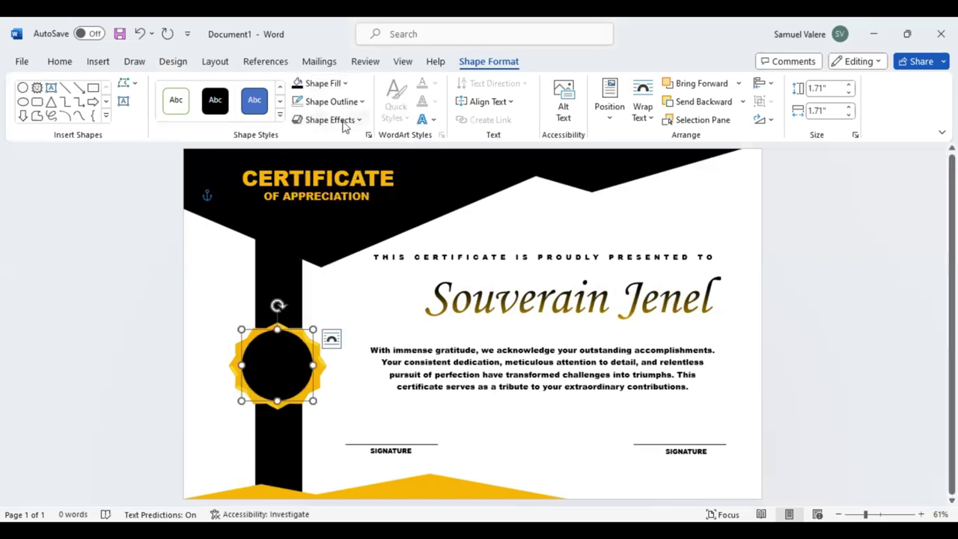
click(124, 101)
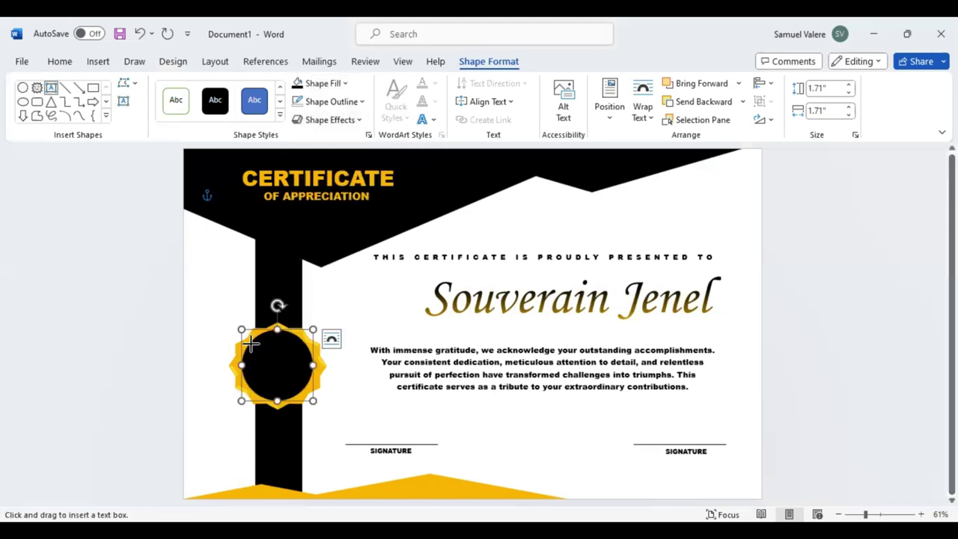
- Add a 'Best' text box on the black disc with no fill and gold text
drag(267, 342, 294, 357)
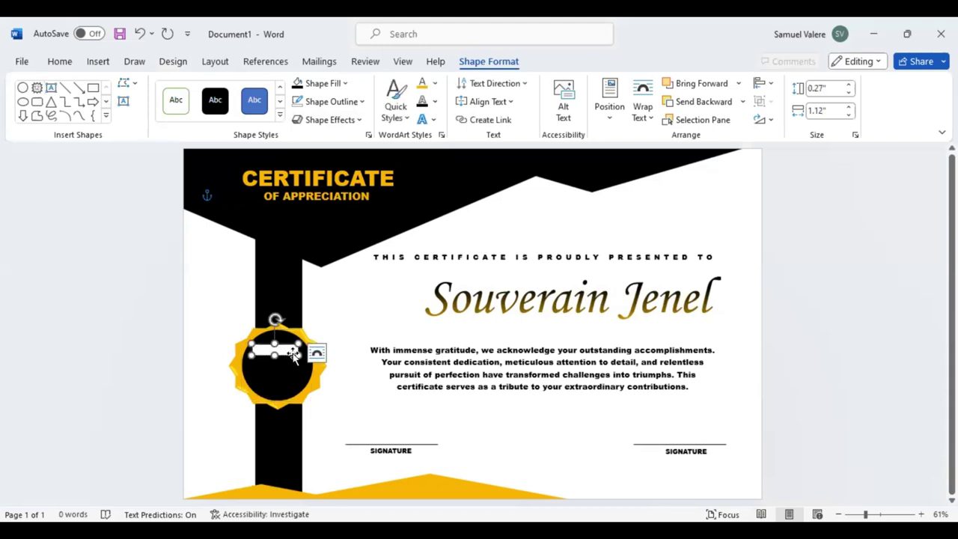
text(Be)
double_click(261, 350)
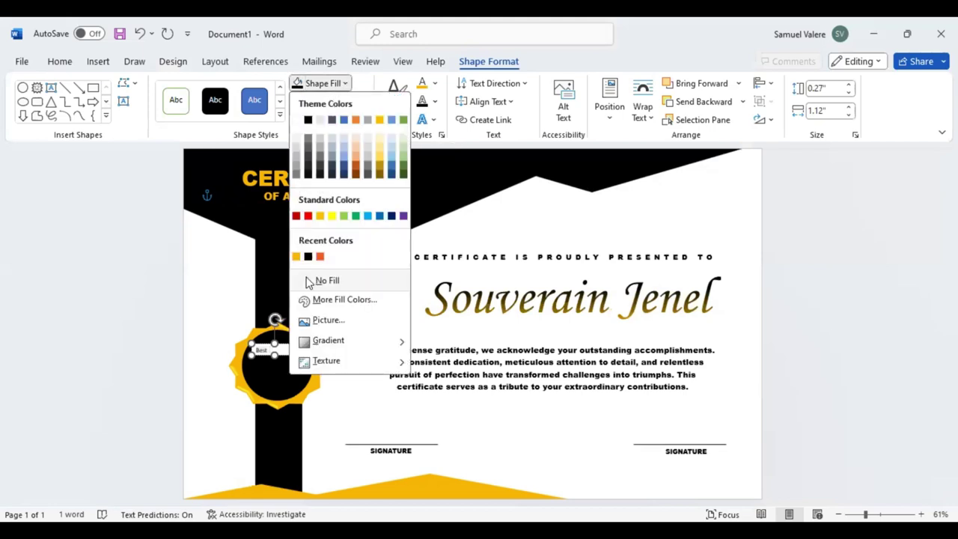
click(308, 281)
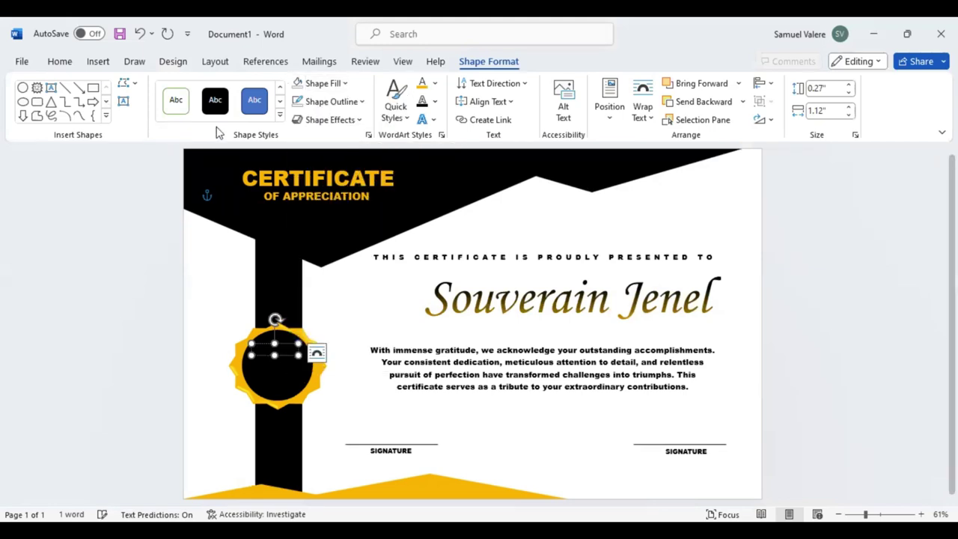
click(421, 83)
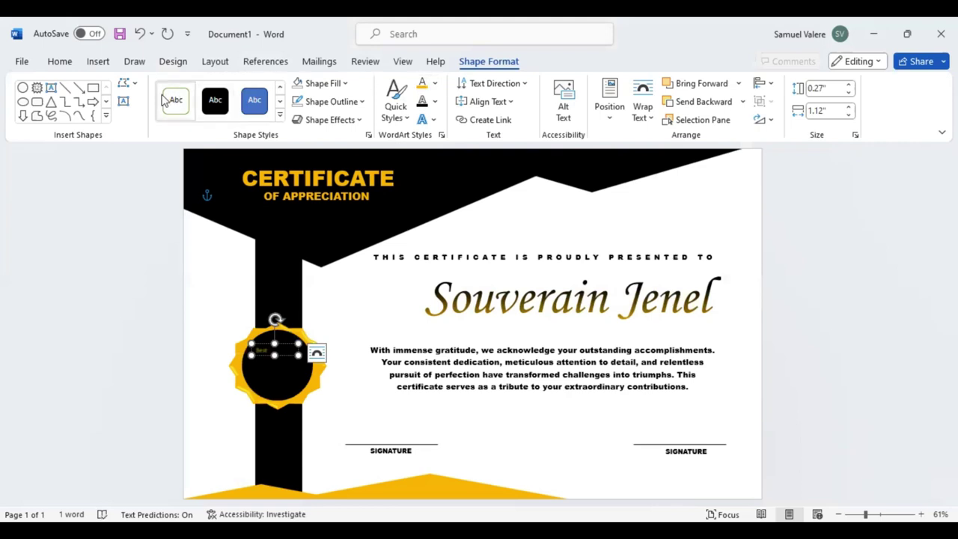
click(64, 63)
- Centre 'Best' and set it to Edwardian Script ITC at size 48
click(318, 112)
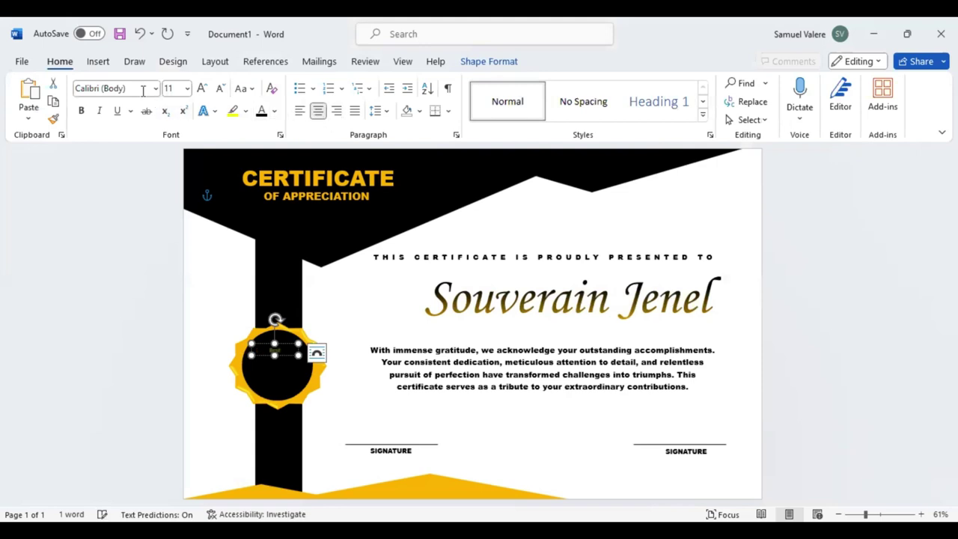
click(140, 89)
text(Edwardian Script ITC)
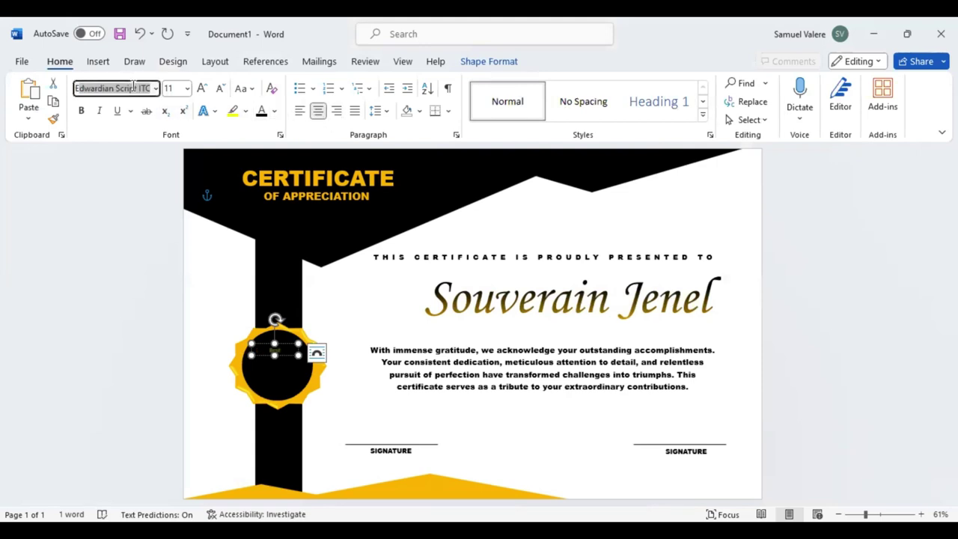
key(Return)
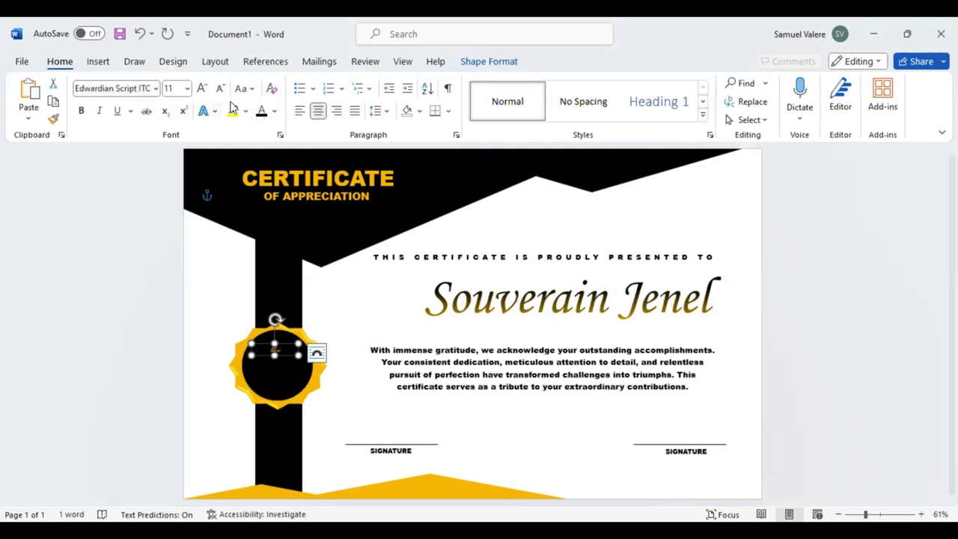
click(202, 88)
click(202, 88)
click(202, 88)
click(202, 89)
click(202, 88)
click(202, 88)
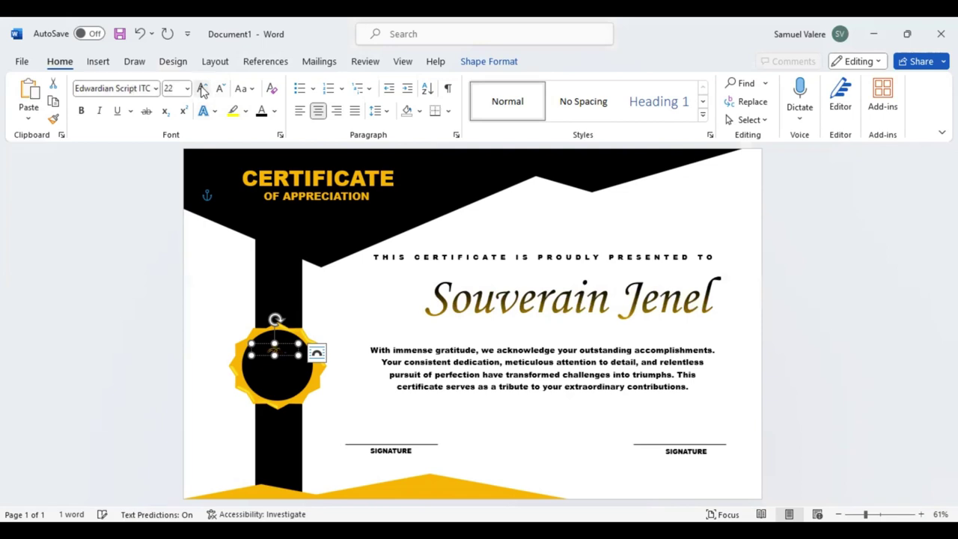
click(202, 88)
click(202, 88)
click(202, 88)
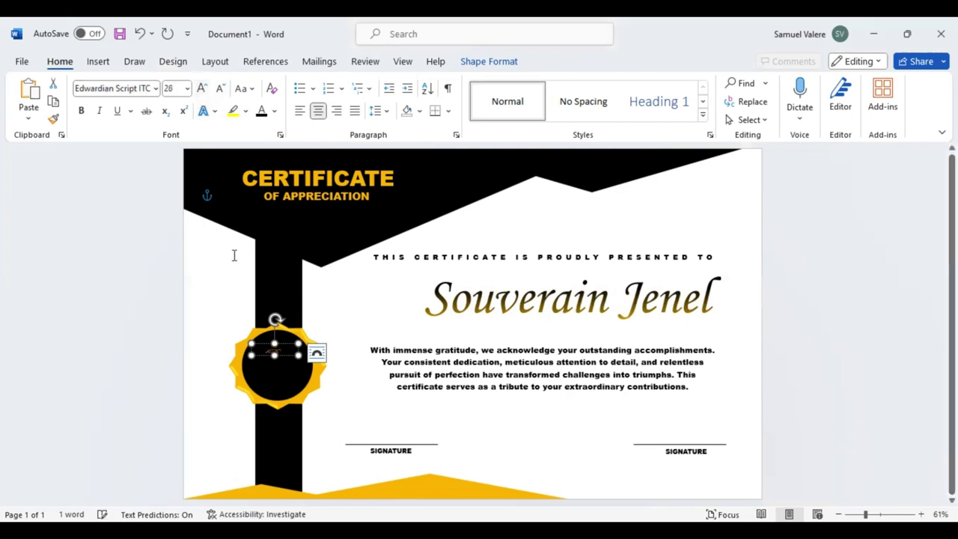
click(277, 355)
double_click(277, 354)
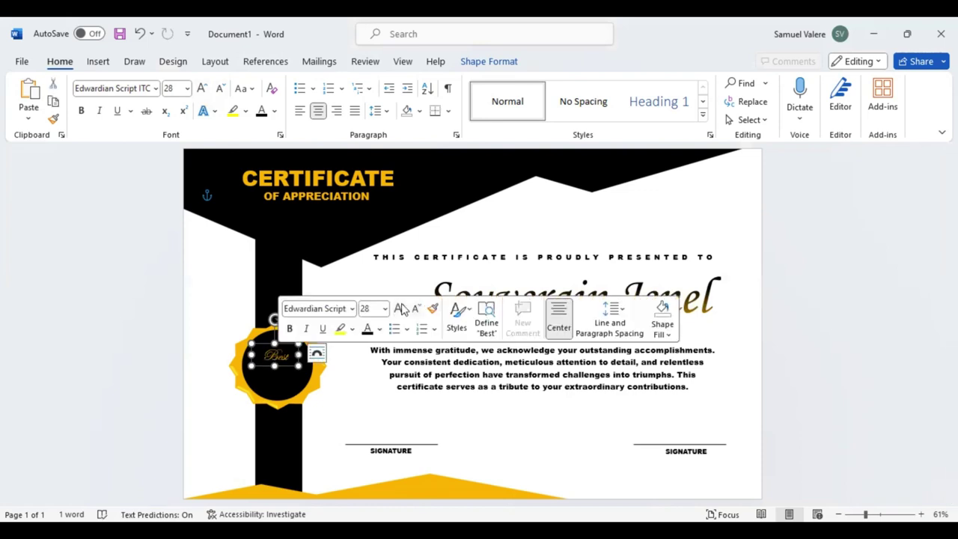
click(397, 310)
click(396, 310)
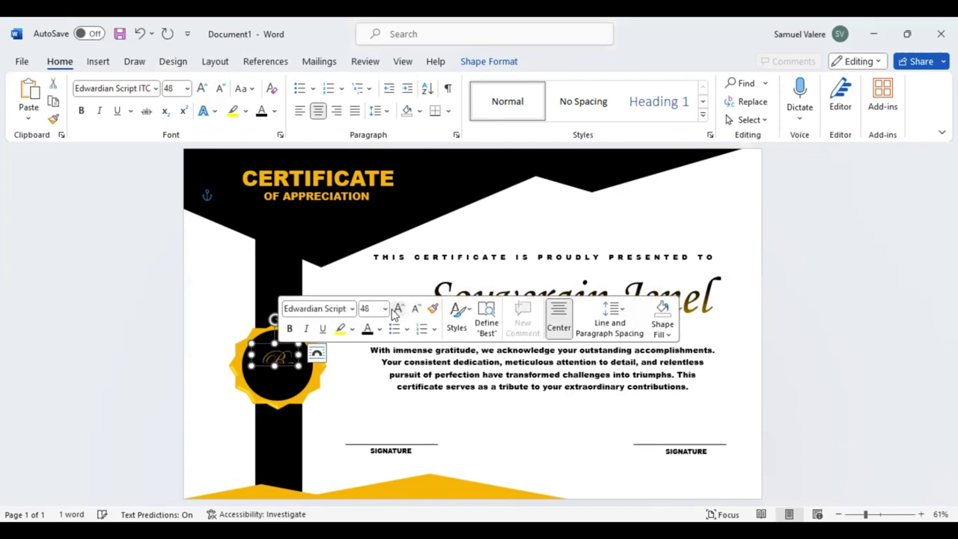
- Widen the 'Best' box to fit, then duplicate it and place the copy just below
click(275, 364)
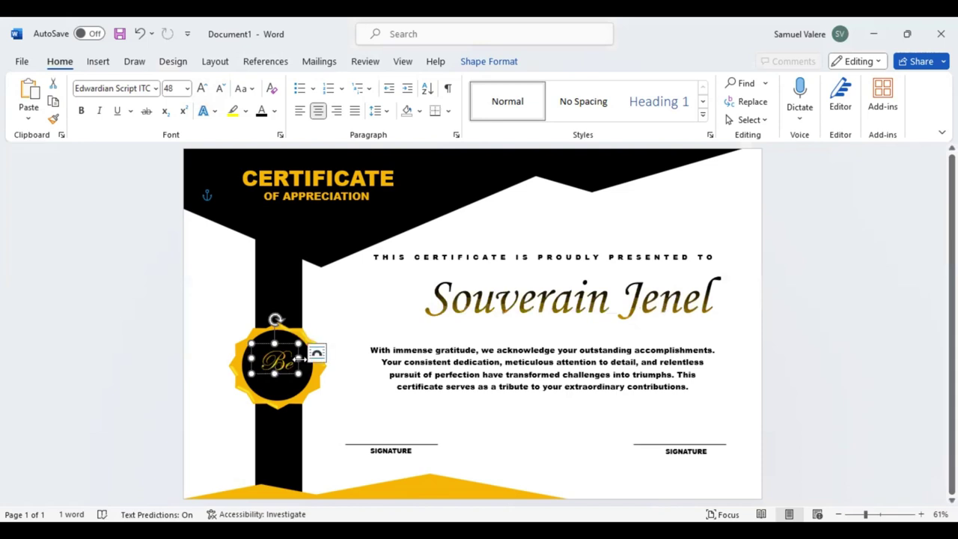
drag(318, 363, 289, 367)
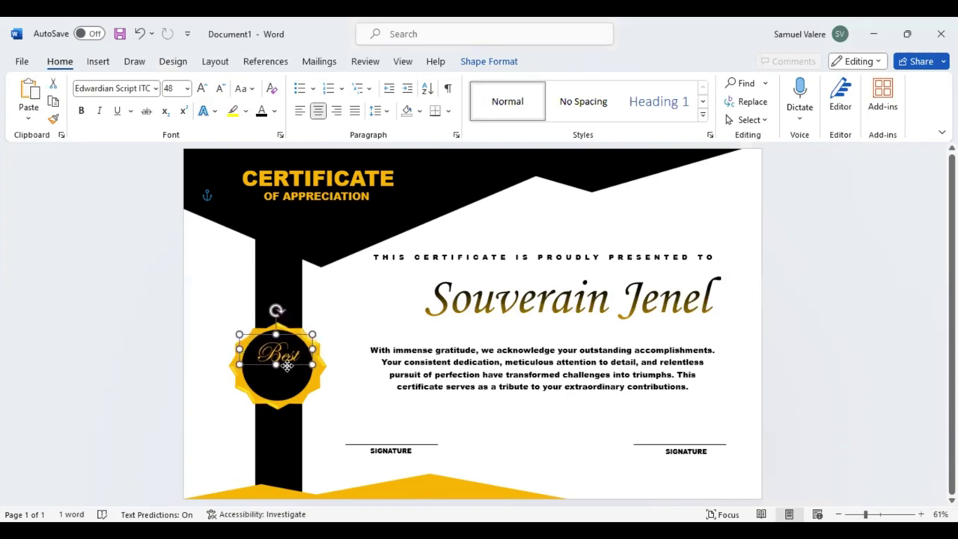
drag(288, 366, 286, 364)
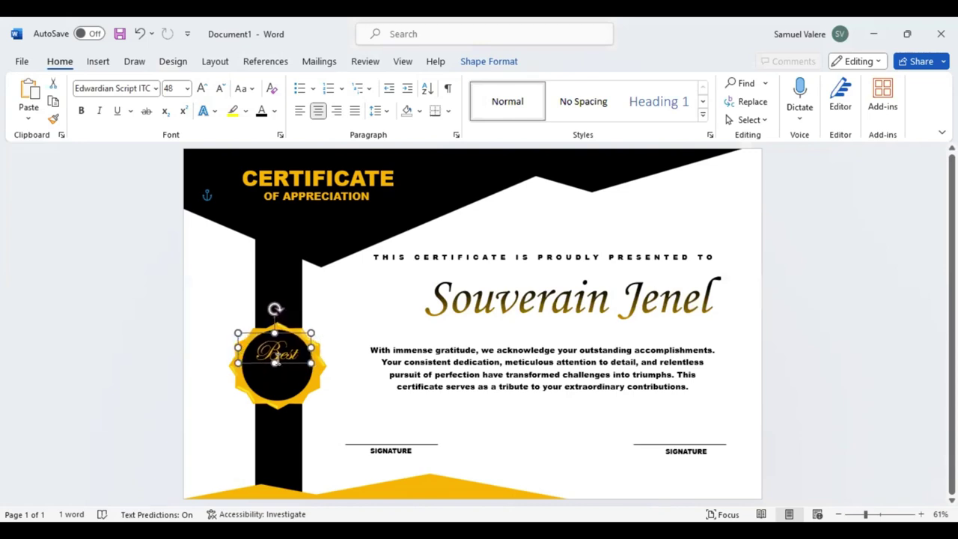
key(ctrl+d)
drag(290, 381, 287, 388)
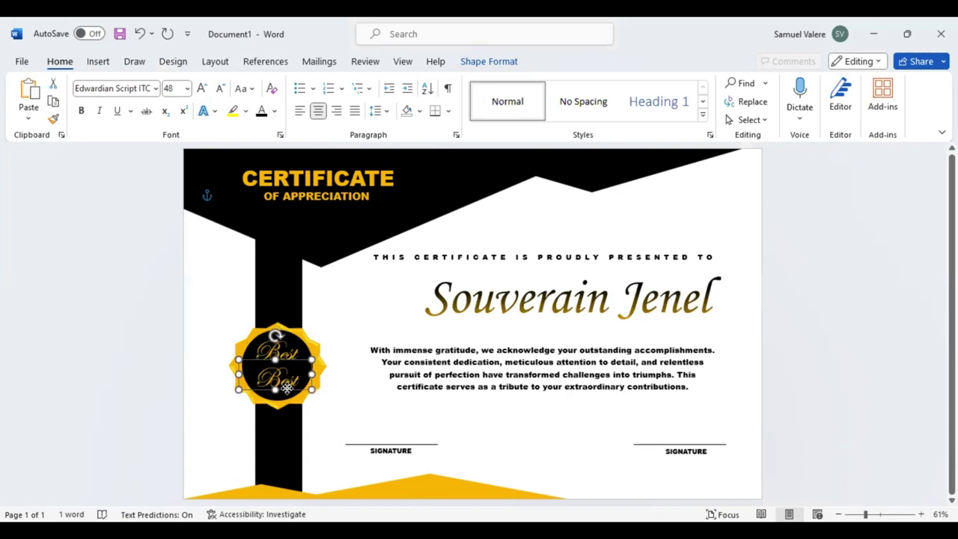
- Replace the lower copy of 'Best' on the seal with the word 'Award'
click(288, 380)
double_click(289, 385)
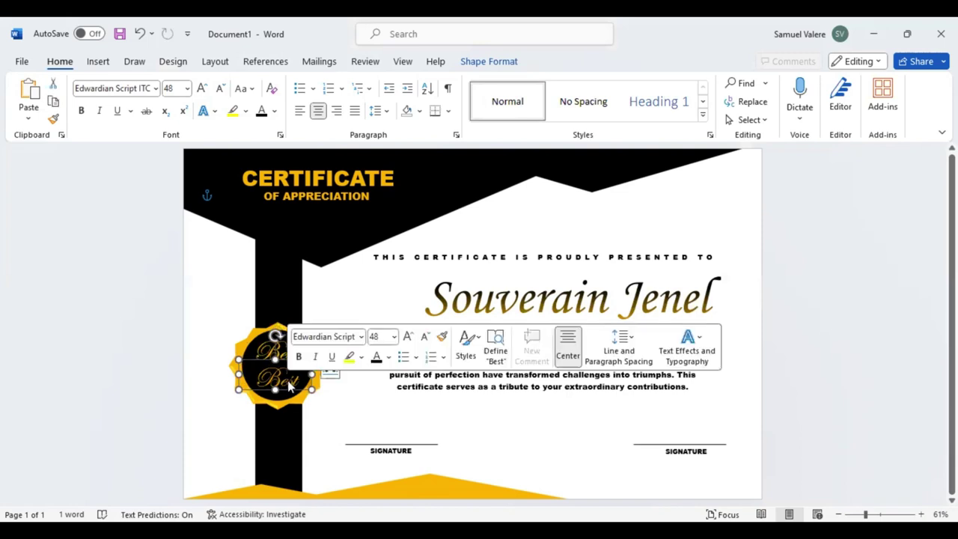
text(Aw)
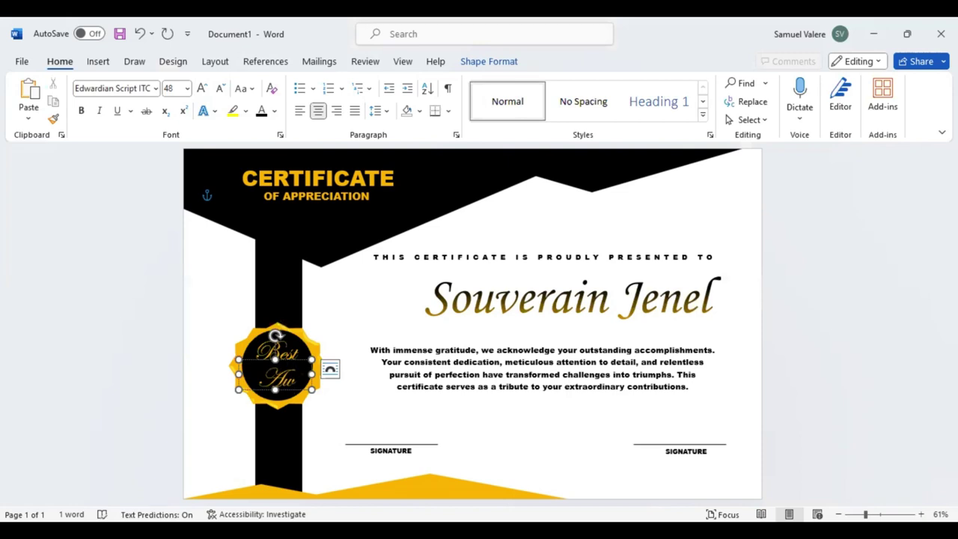
text(ard)
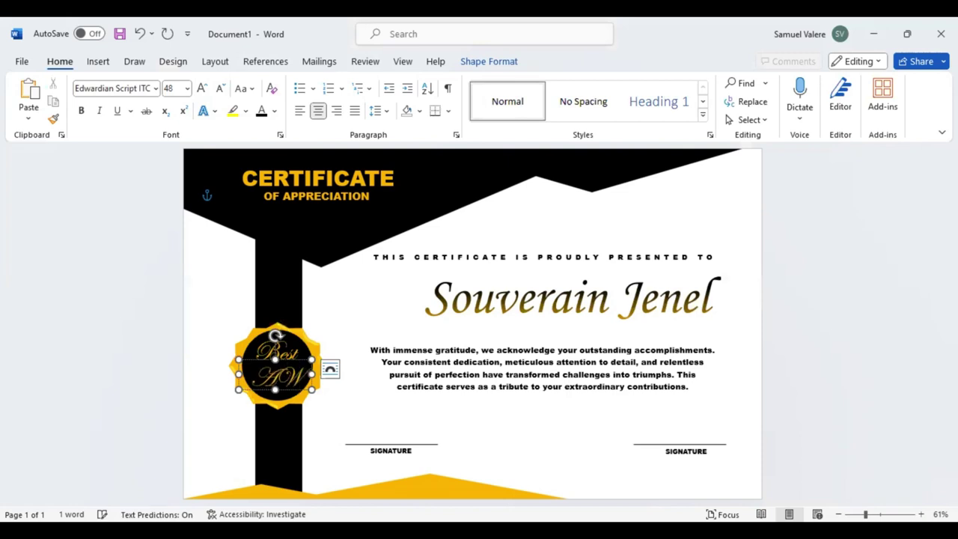
- Format AWARD in Arial Black at 26 pt and shorten its text box to fit
double_click(290, 373)
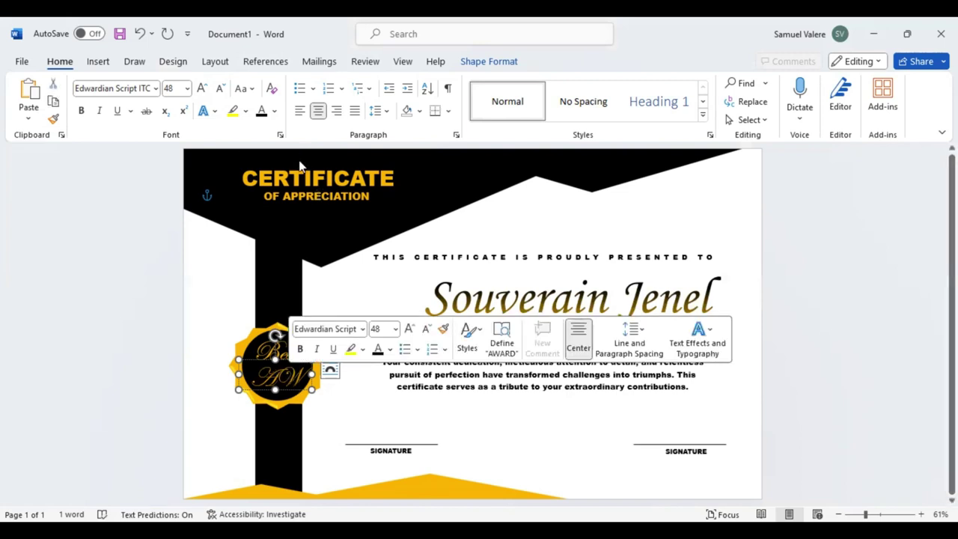
click(146, 88)
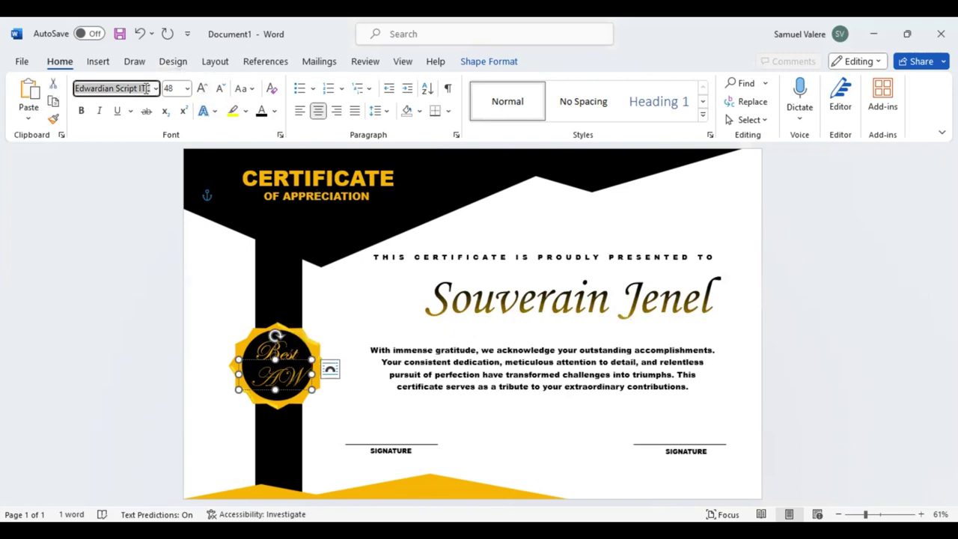
text(Arial Black)
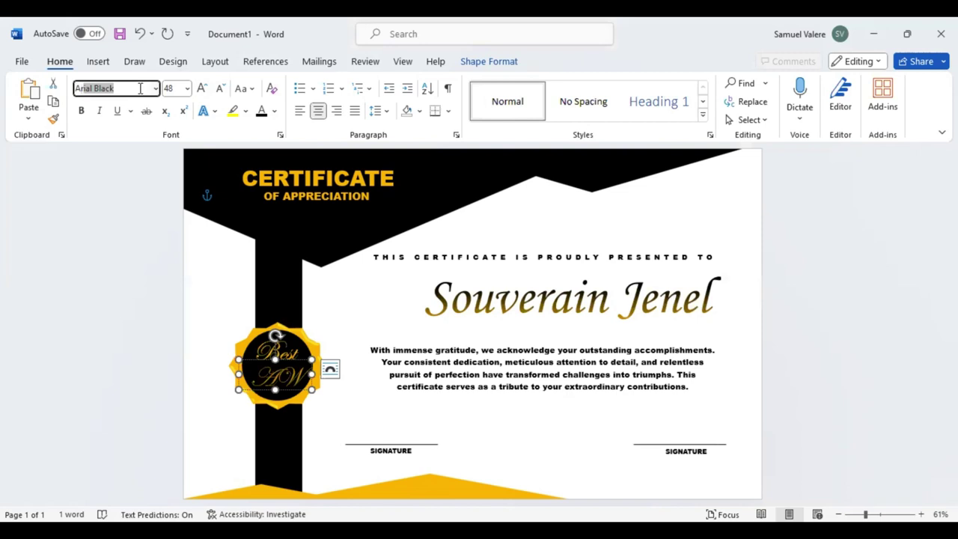
key(Return)
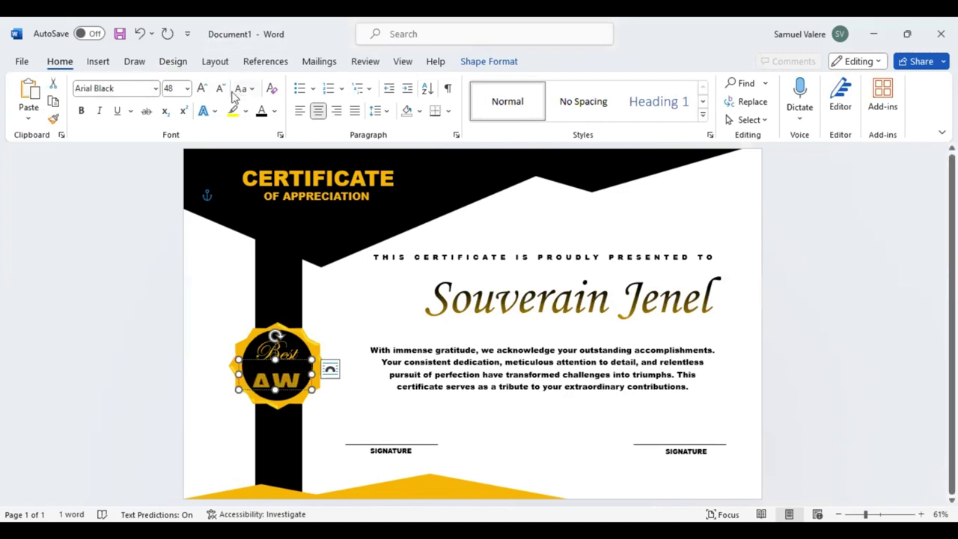
click(221, 89)
click(221, 89)
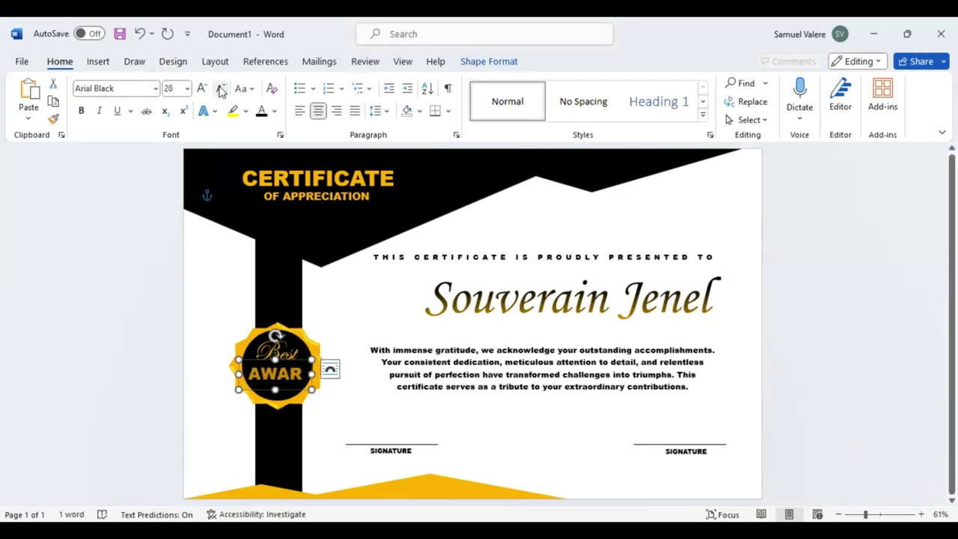
click(221, 89)
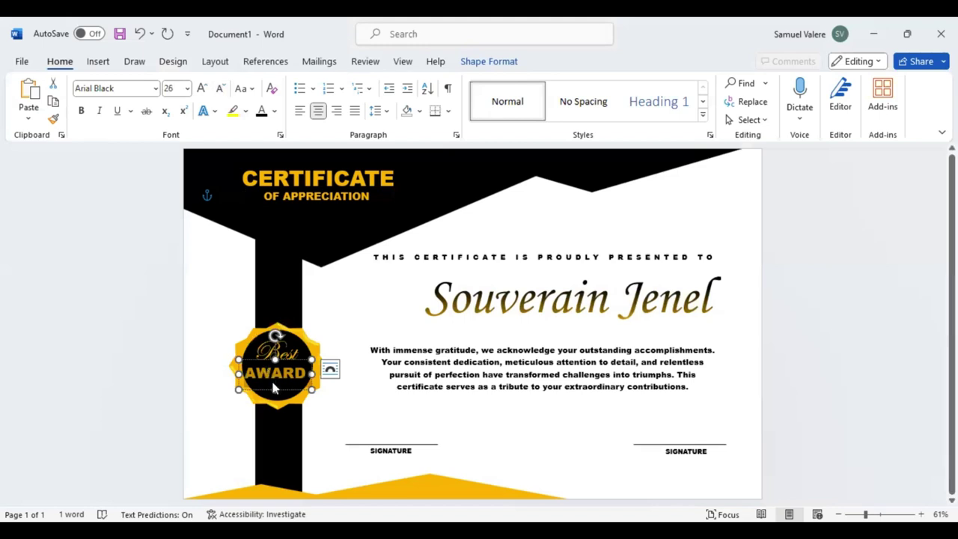
drag(275, 389, 291, 384)
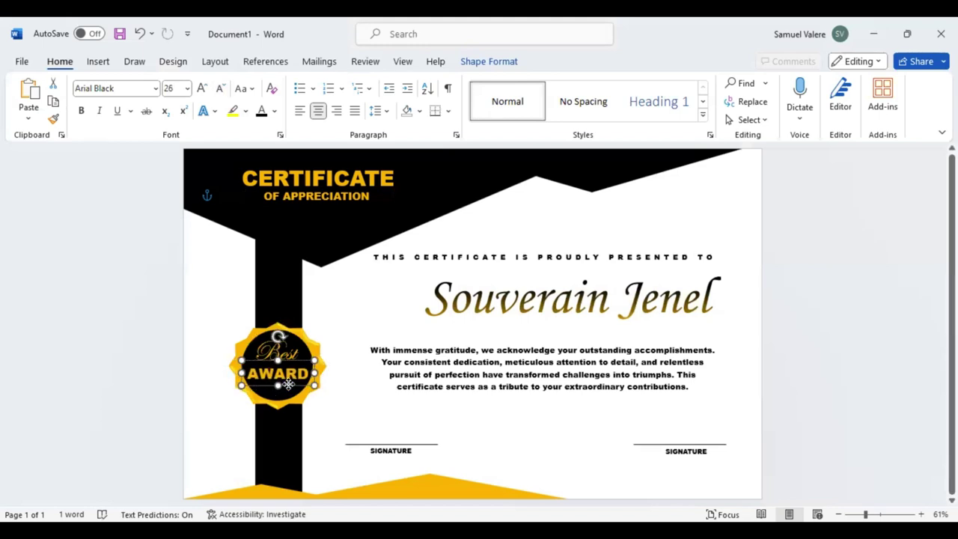